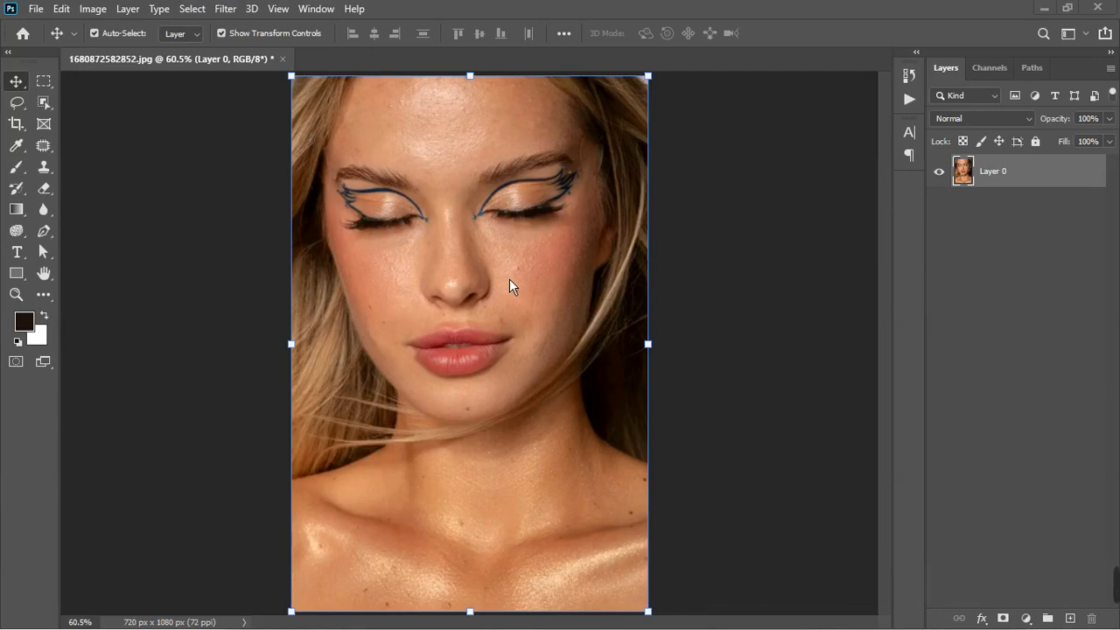
scroll(474, 305, "up", 3)
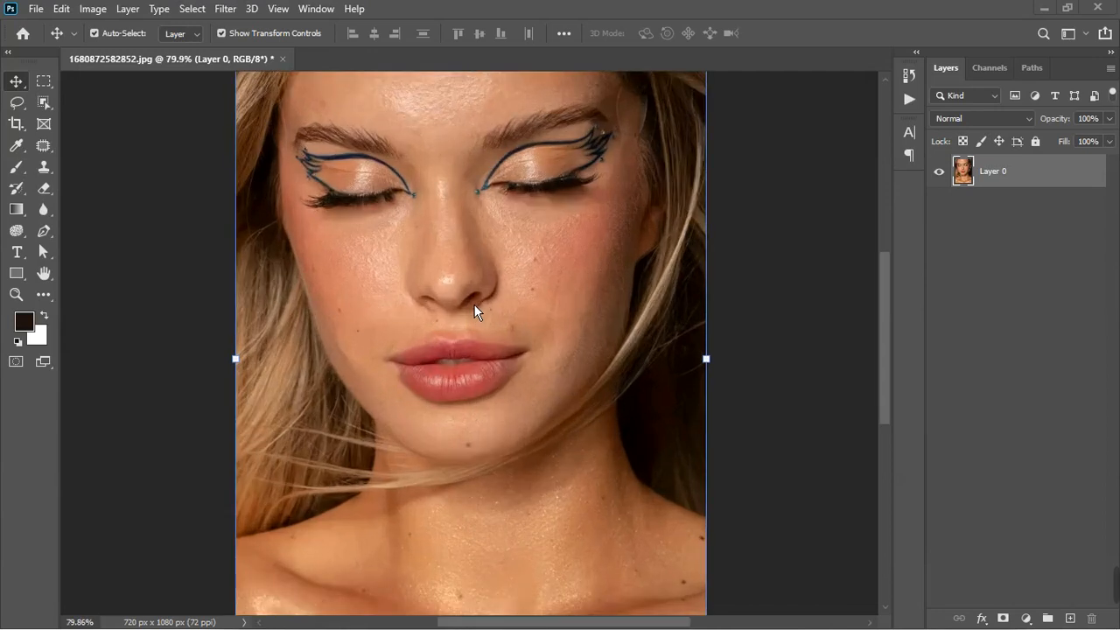
scroll(474, 306, "down", 1)
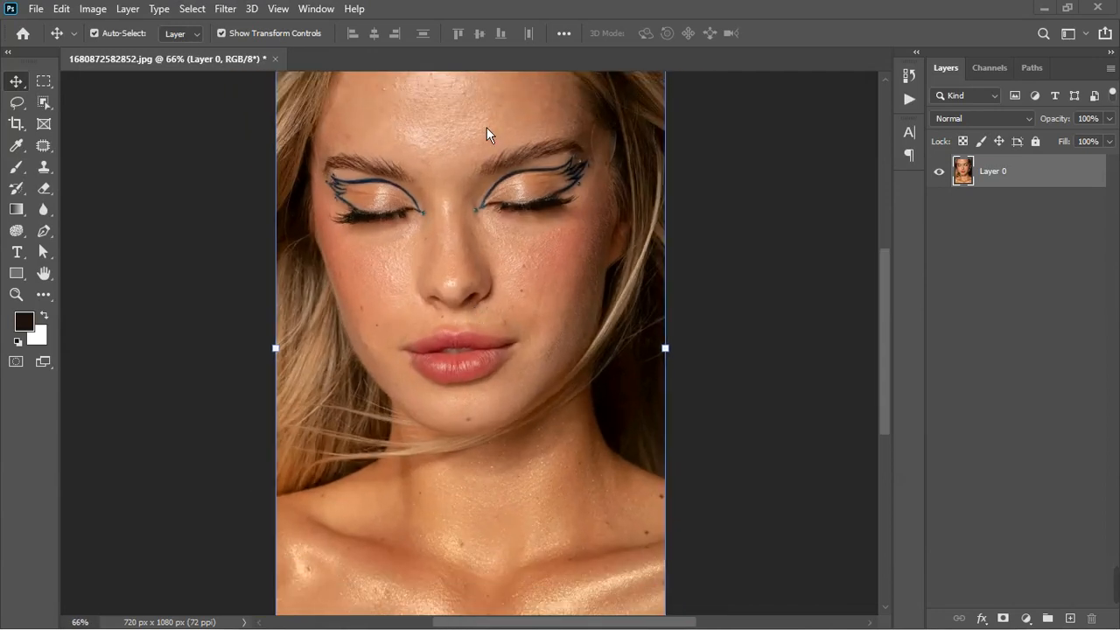
scroll(478, 274, "down", 1)
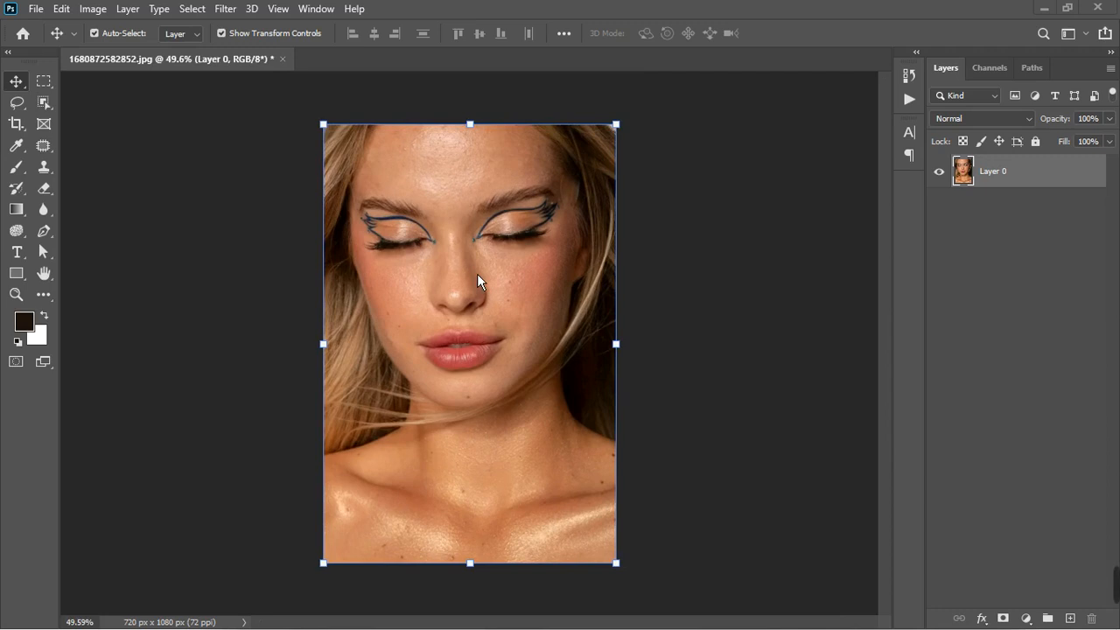
scroll(505, 426, "up", 2)
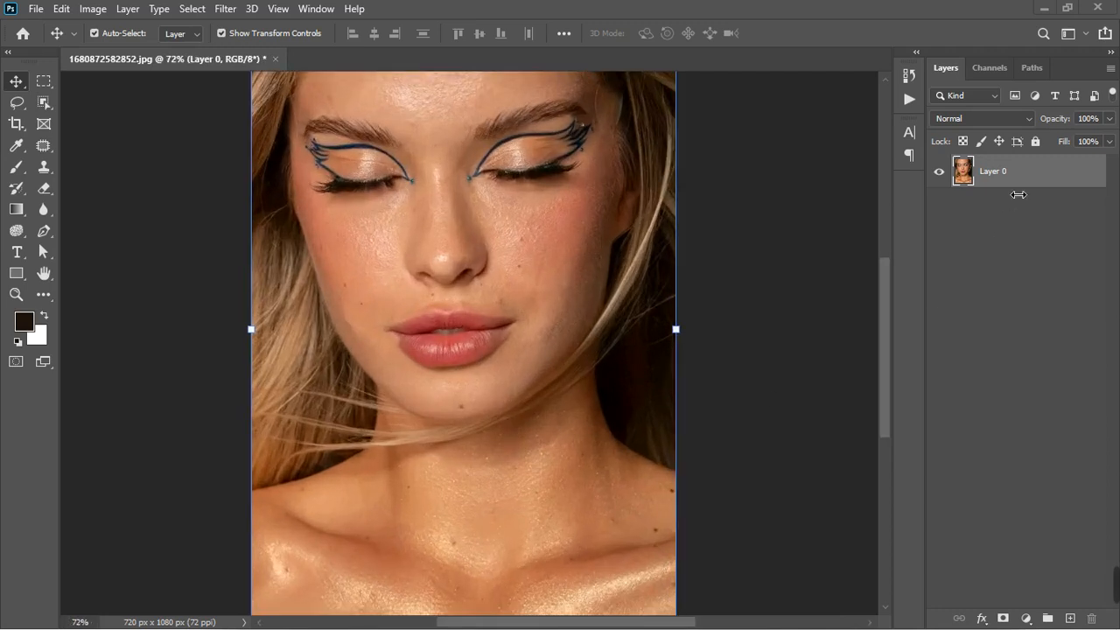
- Duplicate Layer 0 and hide the original layer beneath the copy
key("ctrl+j")
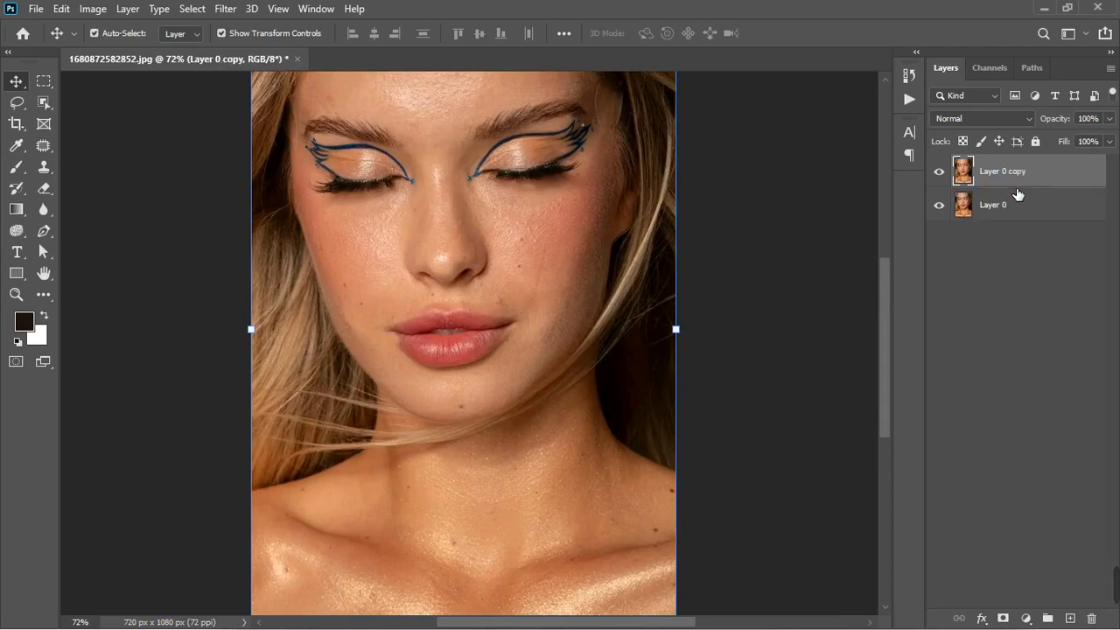
left_click(939, 205)
scroll(404, 355, "down", 1)
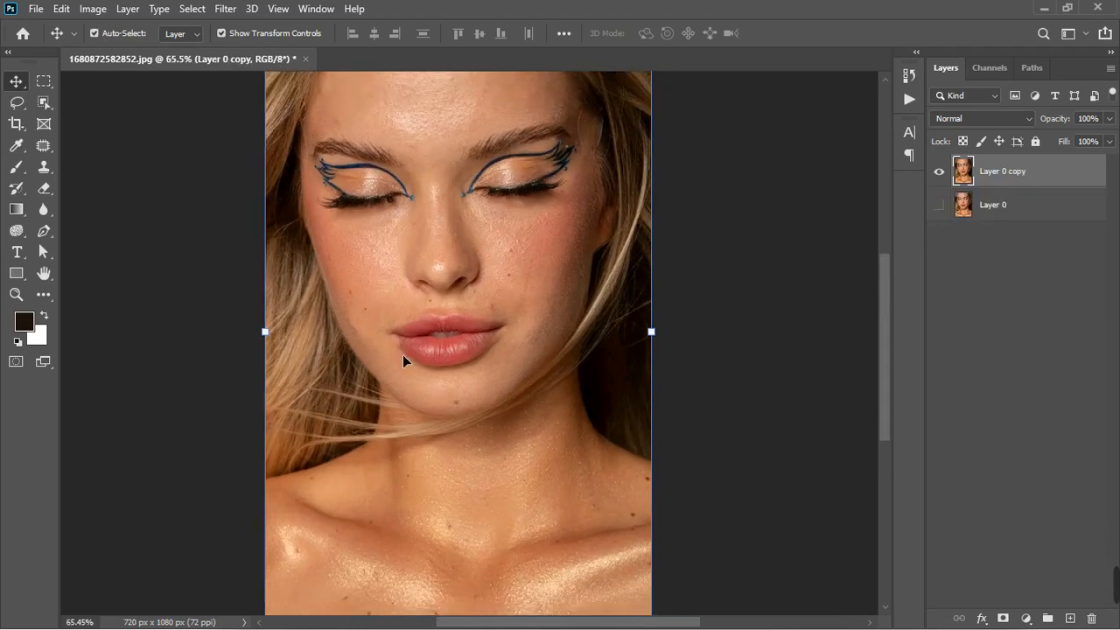
- Add a Hue/Saturation adjustment layer above the copy and sample the forehead skin to target its colour range
left_click(1025, 618)
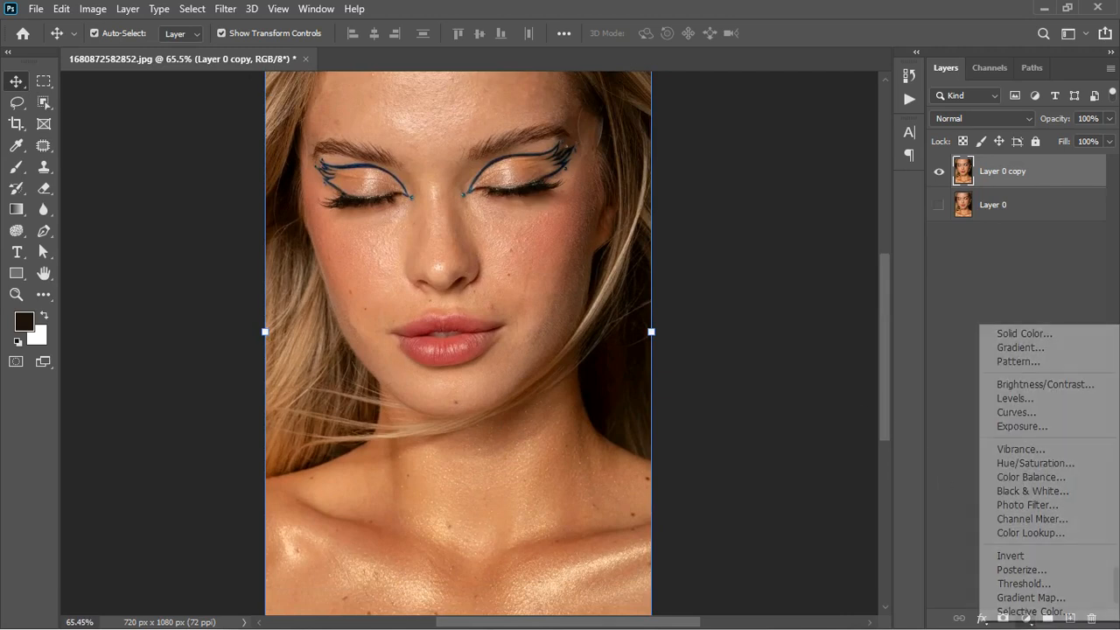
left_click(1045, 466)
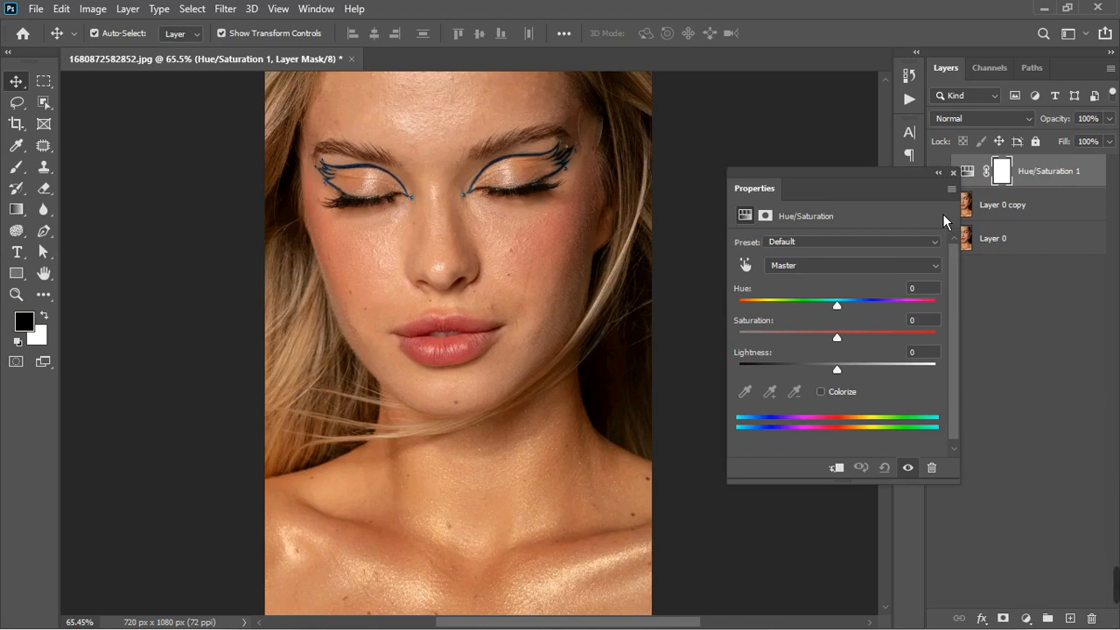
left_click_drag(904, 182, 829, 248)
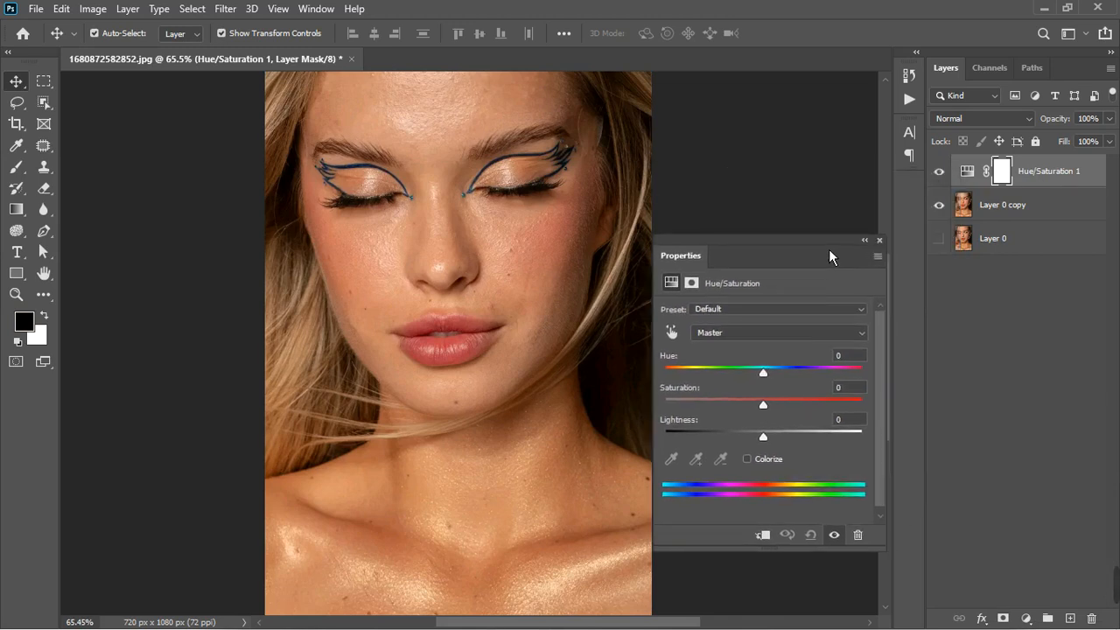
left_click(672, 334)
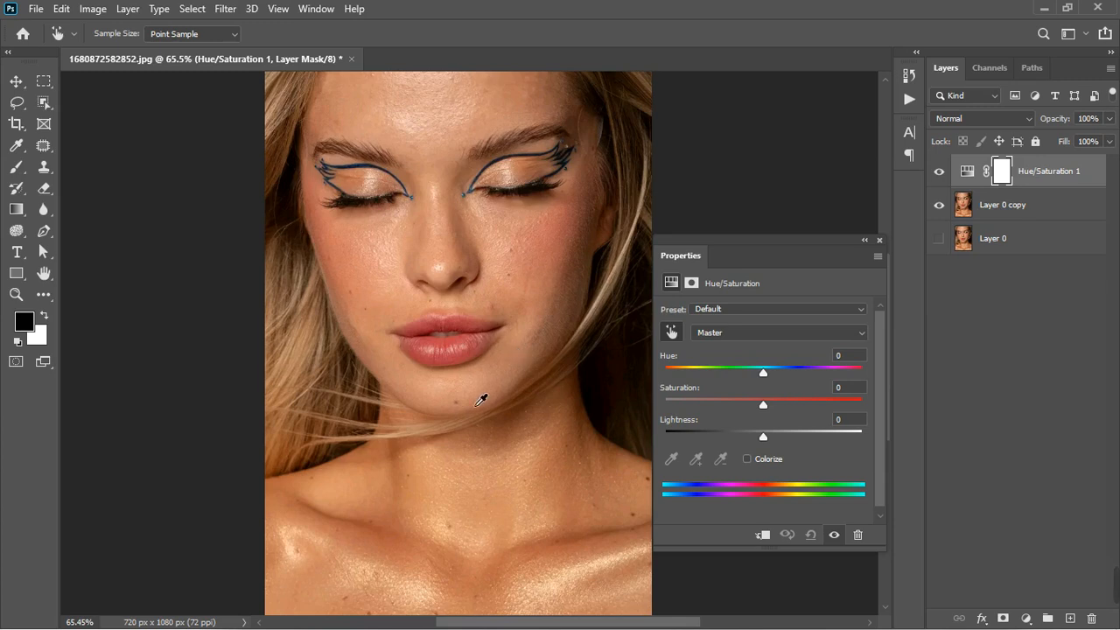
scroll(482, 395, "down", 2)
left_click(498, 117)
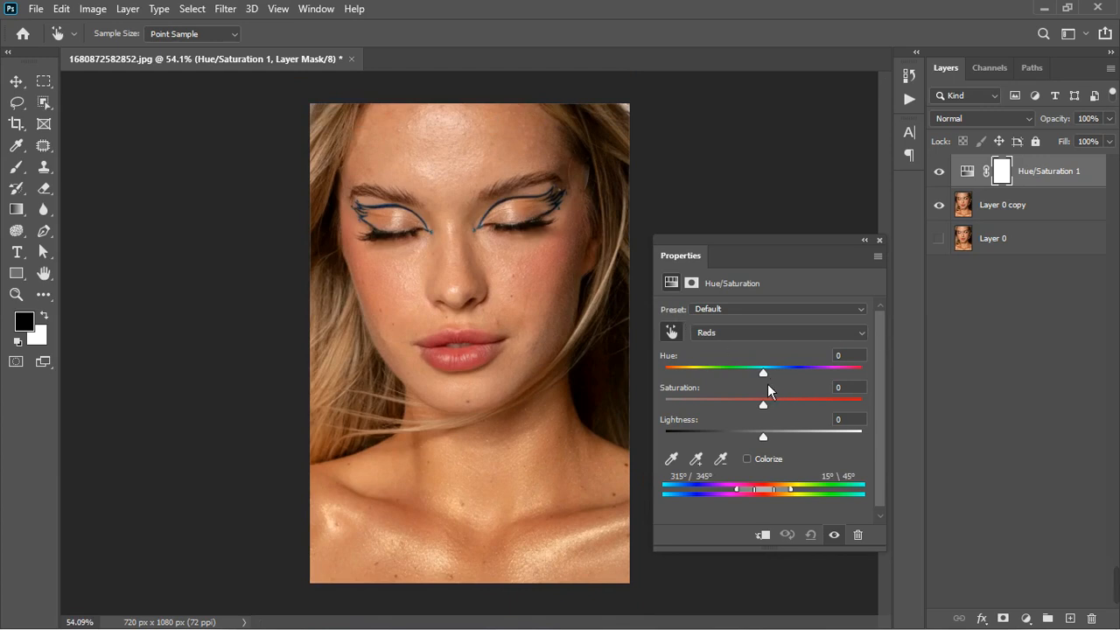
- Set the Hue to +117 as a preview and shift the affected colour range into the yellows, 10°/42° to 72°\121°
left_click_drag(770, 377, 845, 391)
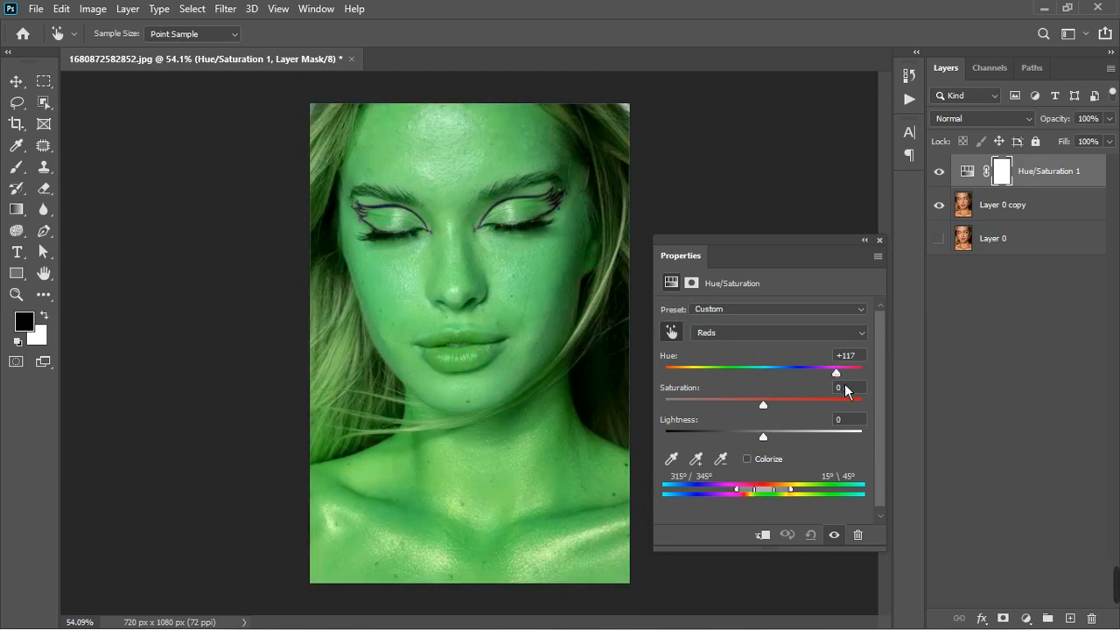
mouse_move(775, 494)
left_mouse_down()
mouse_move(746, 504)
mouse_move(762, 501)
left_mouse_up()
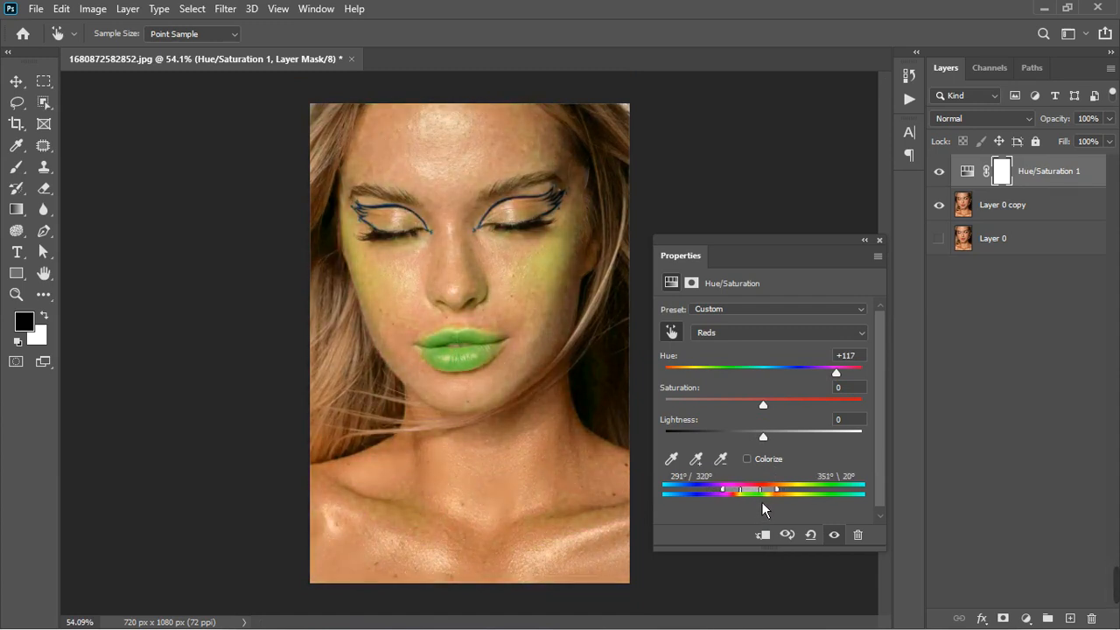
left_click_drag(761, 502, 808, 494)
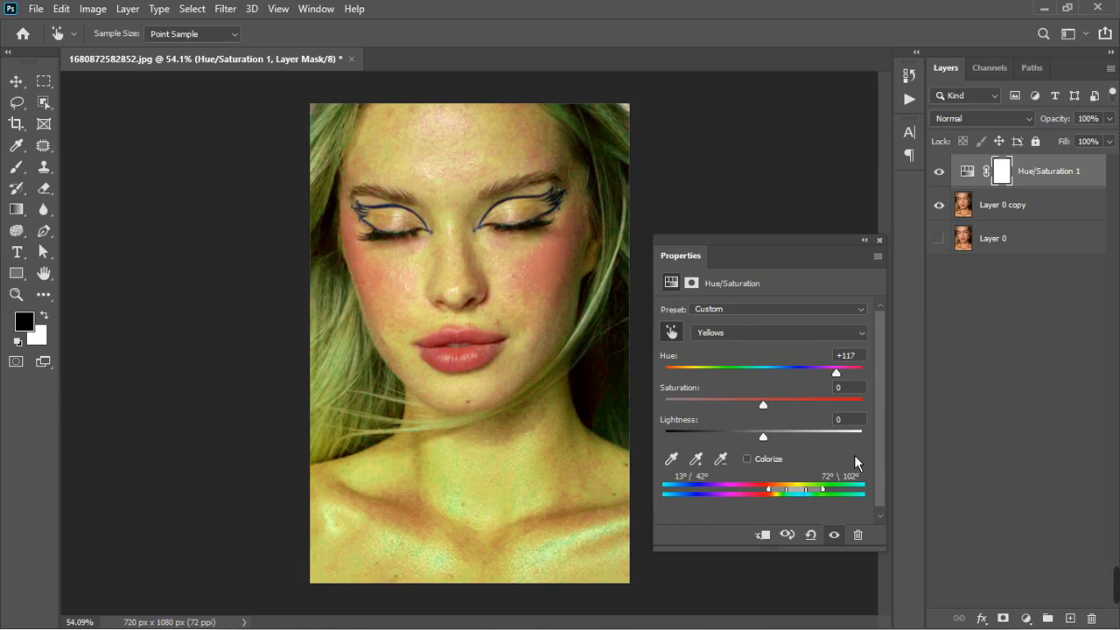
left_click(834, 535)
left_click(835, 536)
left_click_drag(777, 497, 776, 497)
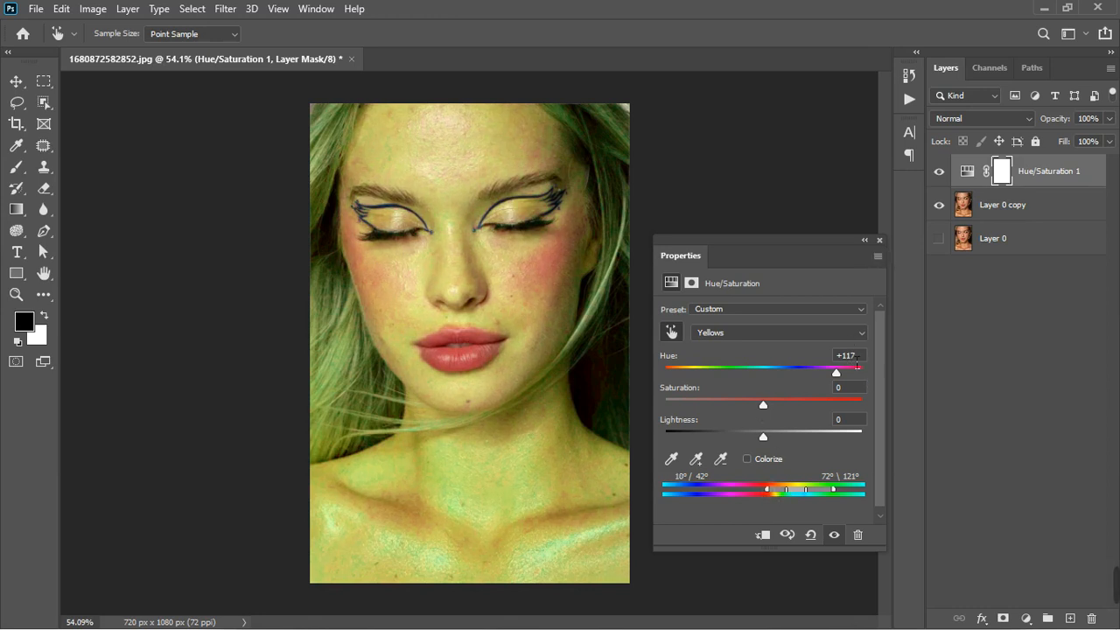
- Set the Yellows Hue to -17, compare the image with and without the adjustment, and close its settings
left_click(845, 355)
type("0")
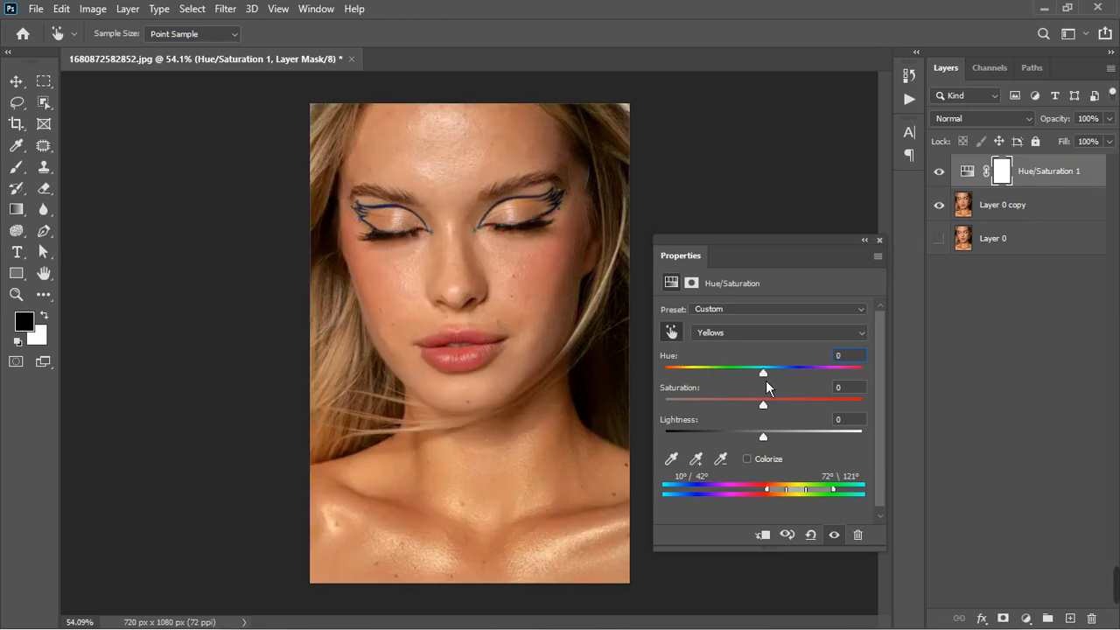
key("BackSpace")
type("-10")
left_click(838, 537)
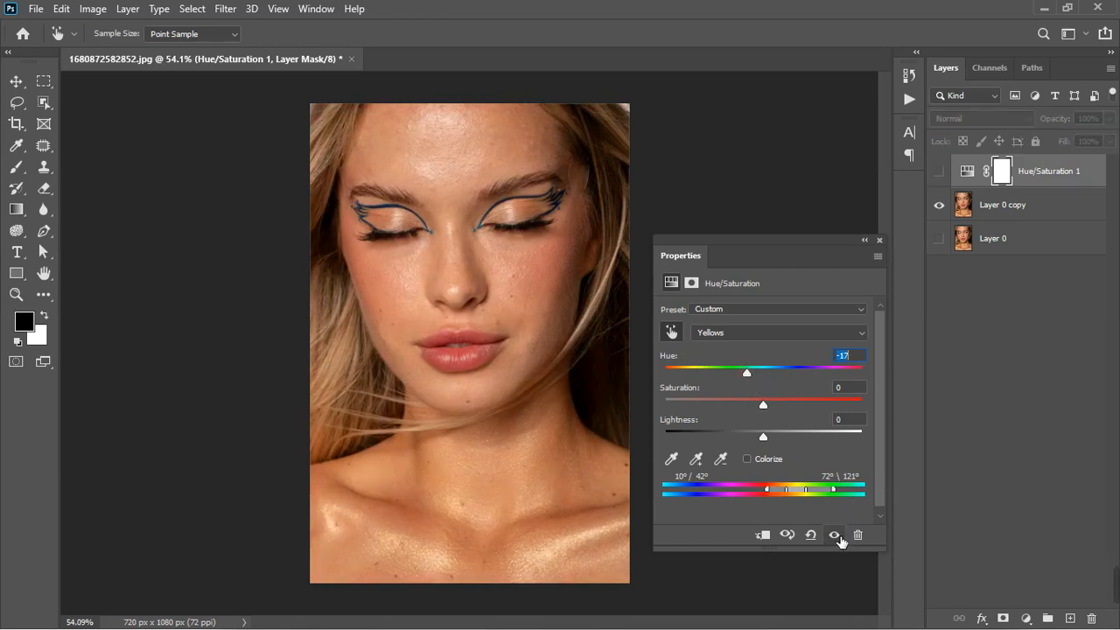
left_click(838, 537)
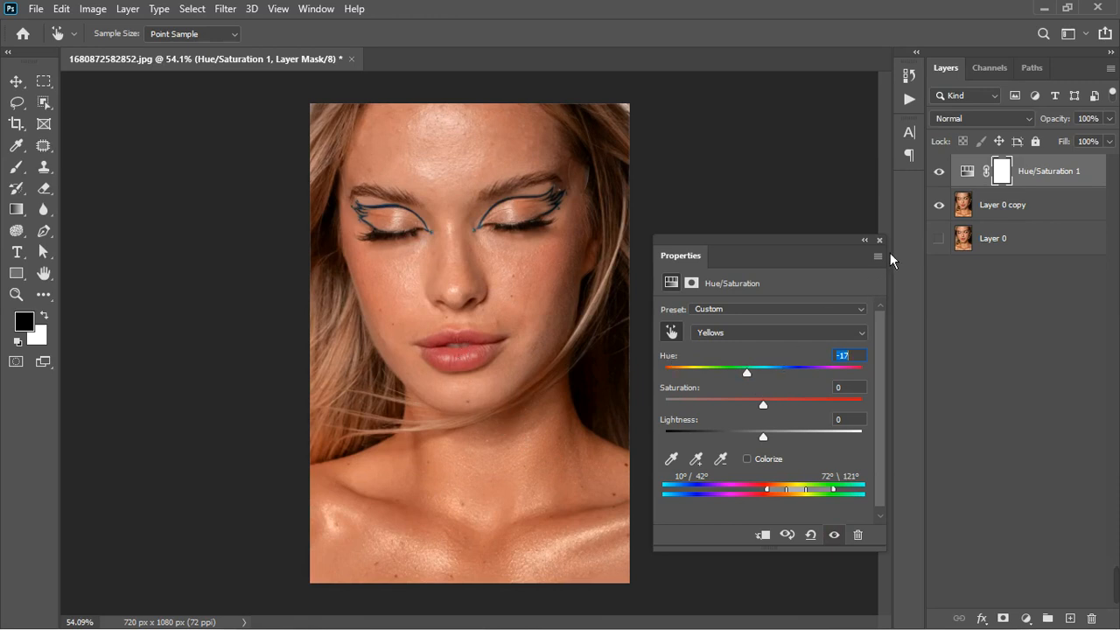
left_click(880, 240)
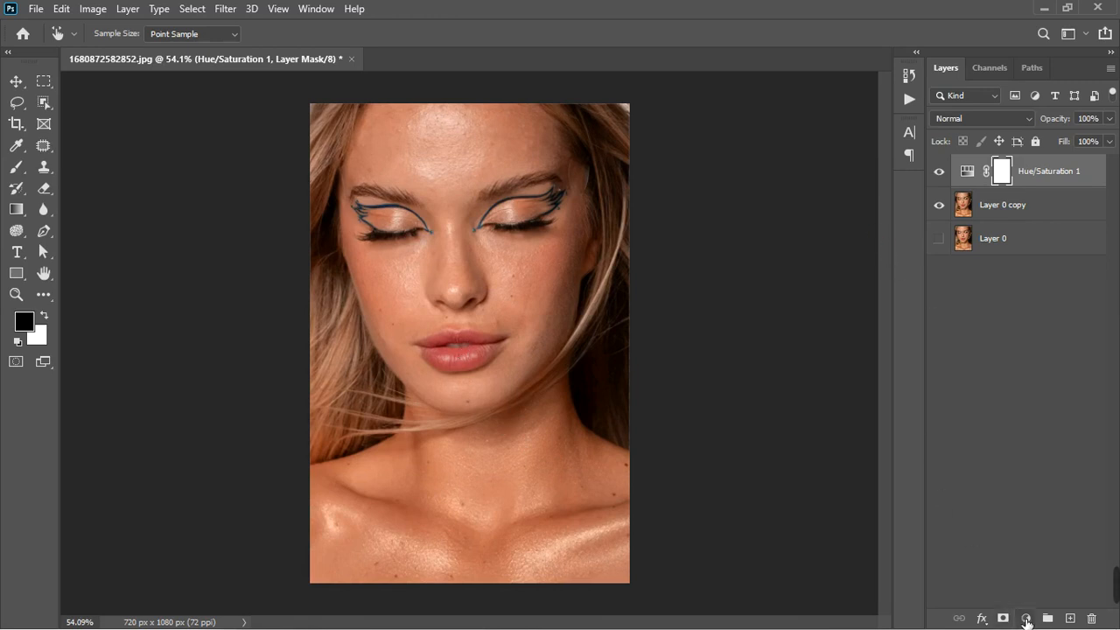
- Add a second Hue/Saturation adjustment layer and sample the area at the upper lip to target its colour range
left_click(1026, 619)
left_click(1031, 458)
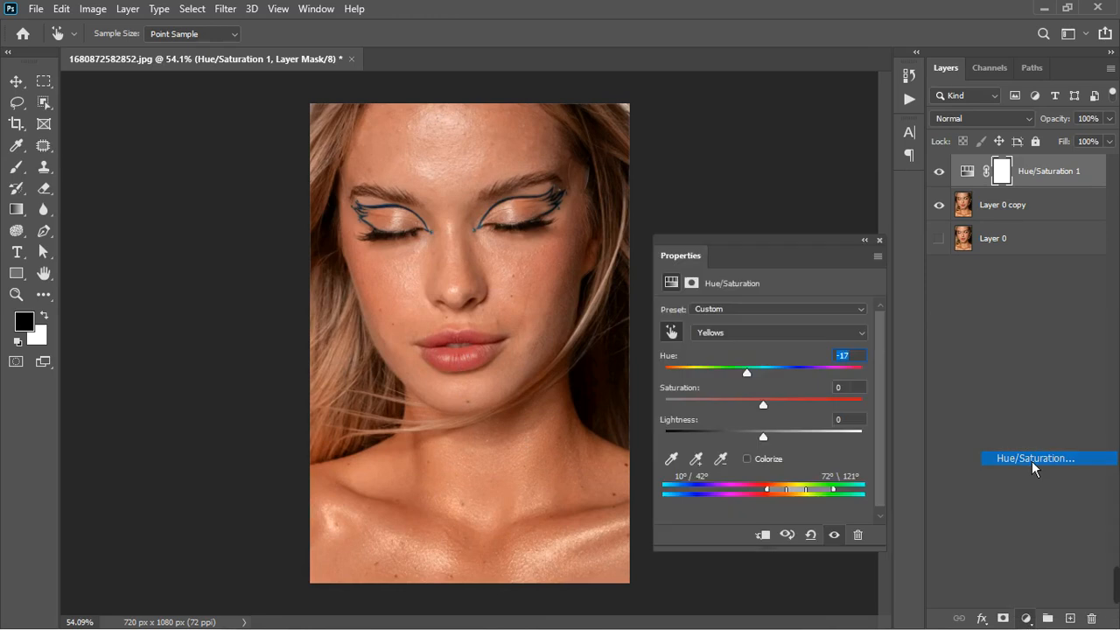
left_click(680, 335)
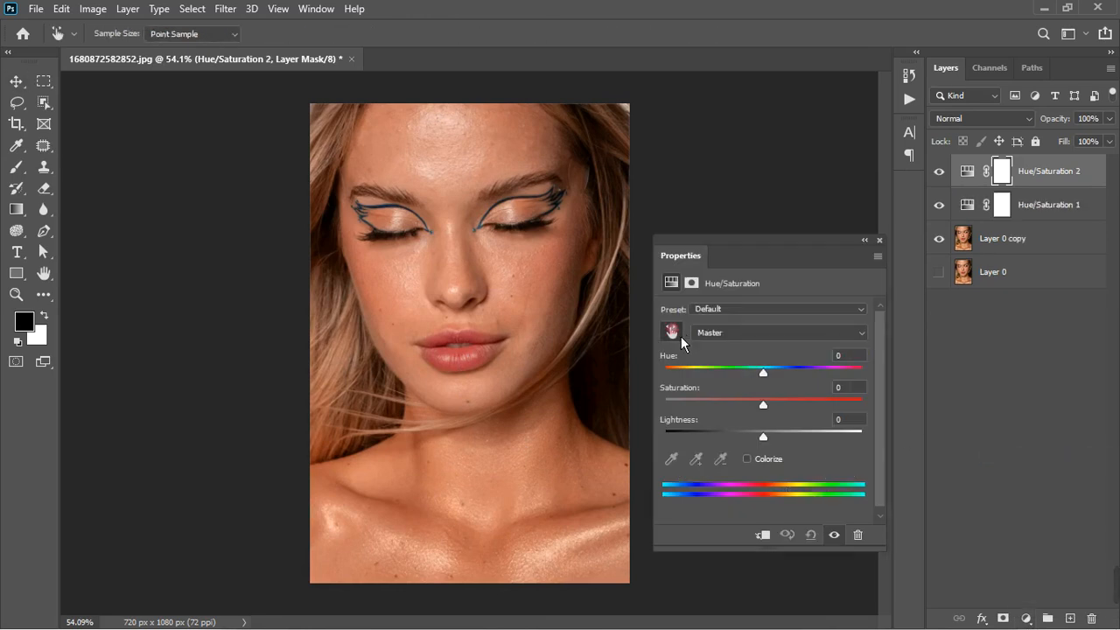
left_click(468, 329)
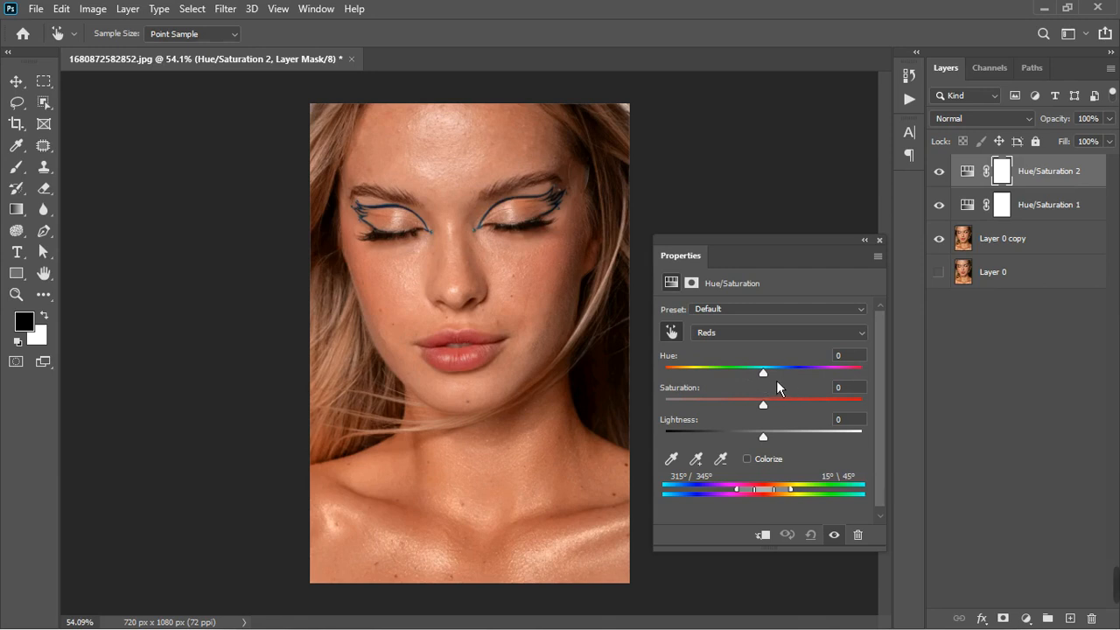
- Set the second adjustment's Hue to +113 as a preview and shift its colour range to 10°/39° to 70°\99°
left_click_drag(776, 380, 834, 385)
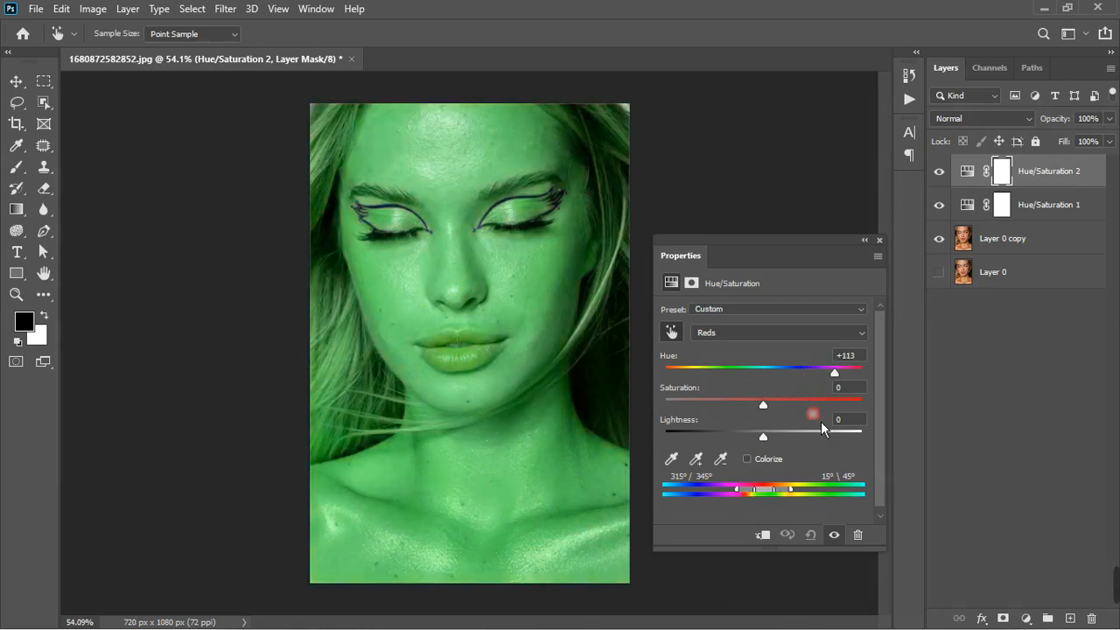
left_click_drag(772, 497, 803, 492)
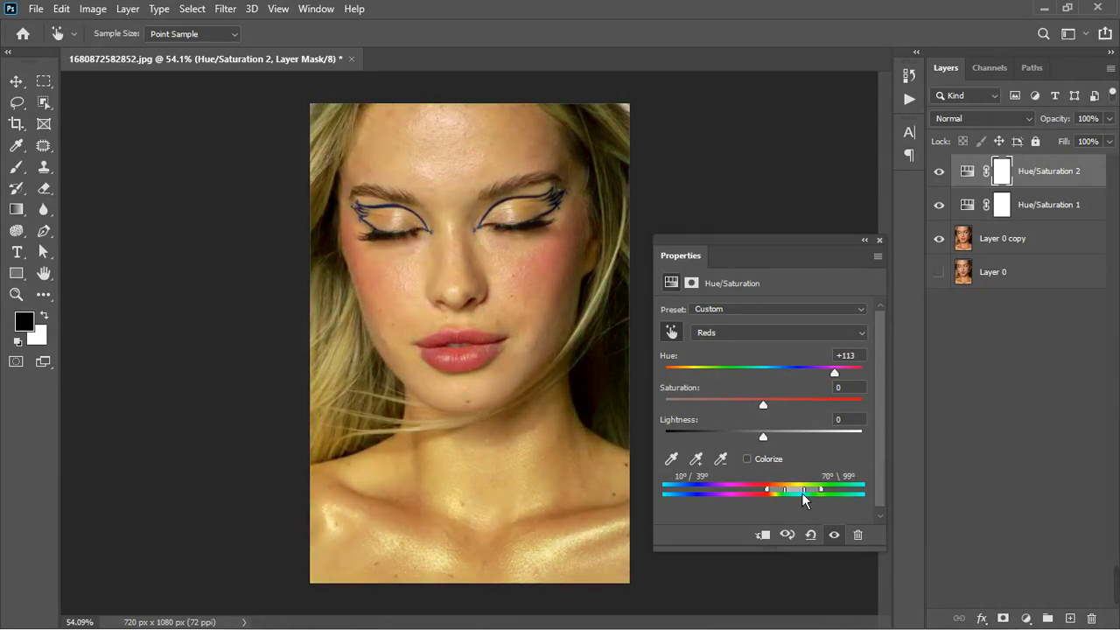
key("alt+4")
- Set the second adjustment's Yellows Hue to -17, lower it slightly further, and close its settings
left_click(856, 356)
type("0")
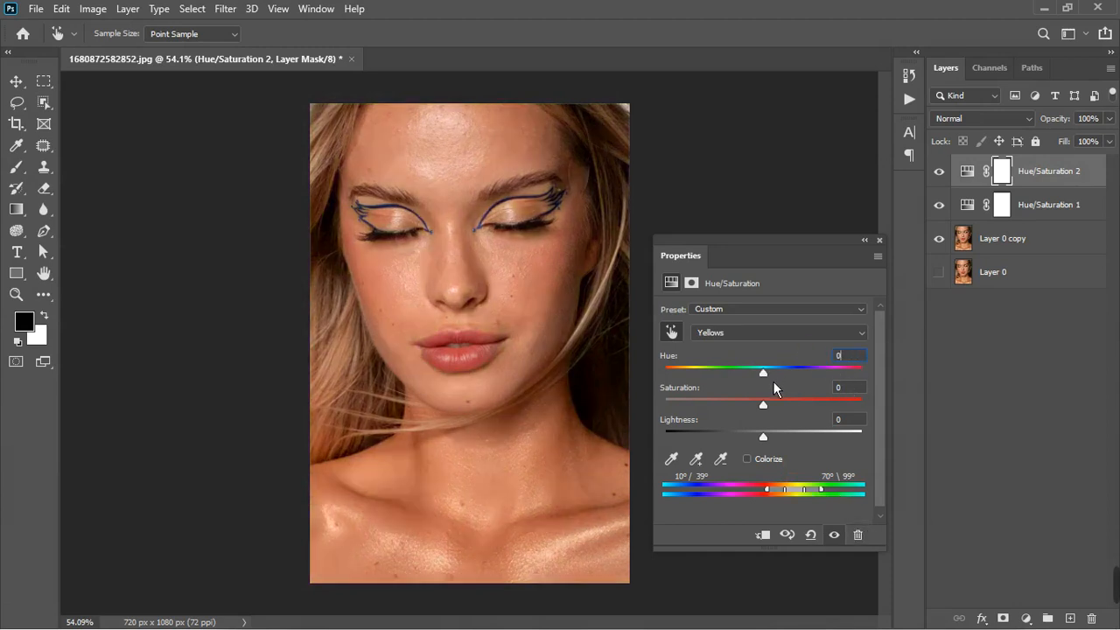
key("BackSpace")
type("-13")
key("BackSpace")
type("7")
key("Down")
key("Down")
key("Down")
left_click(879, 240)
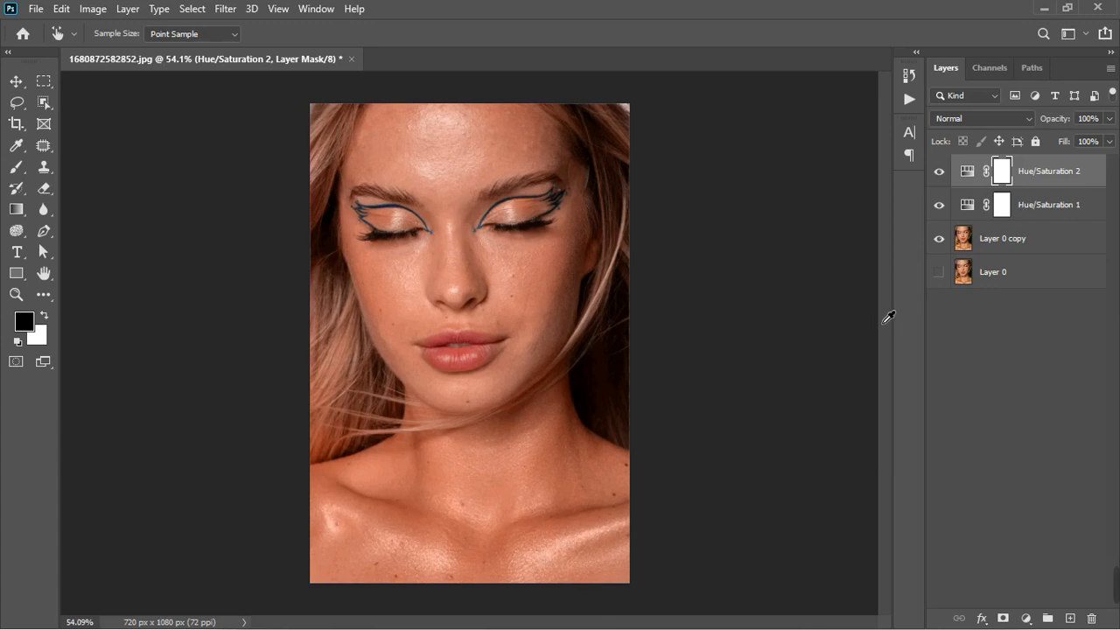
- Hide Hue/Saturation 2 and paint black over the lips on the Hue/Saturation 1 mask with a 60 px brush
left_click(1000, 206)
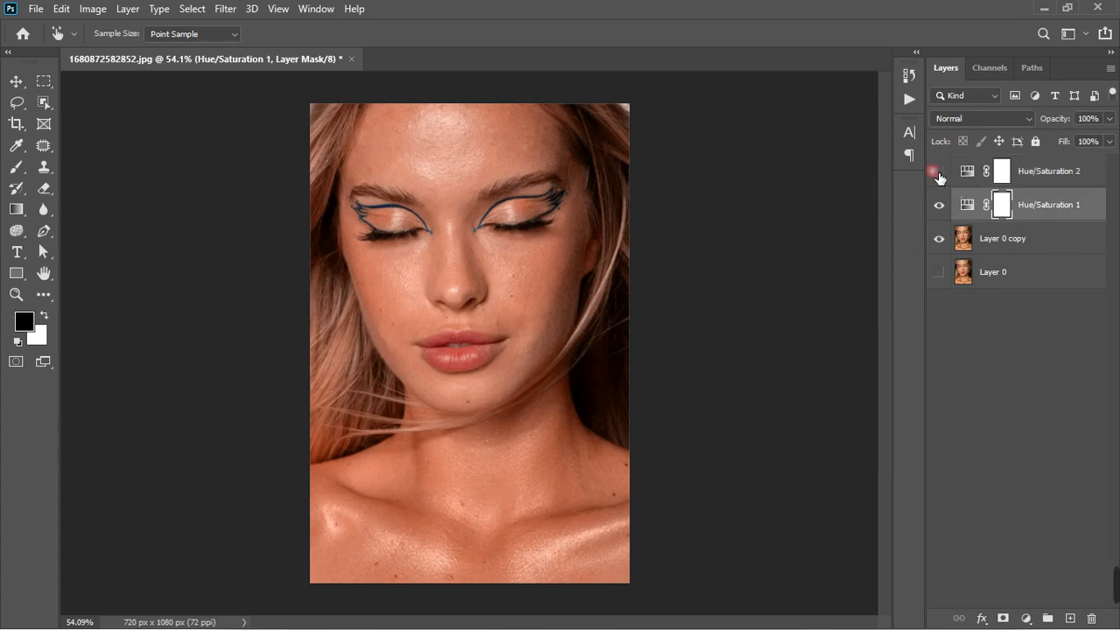
left_click(938, 172)
left_click(15, 166)
scroll(503, 399, "up", 5)
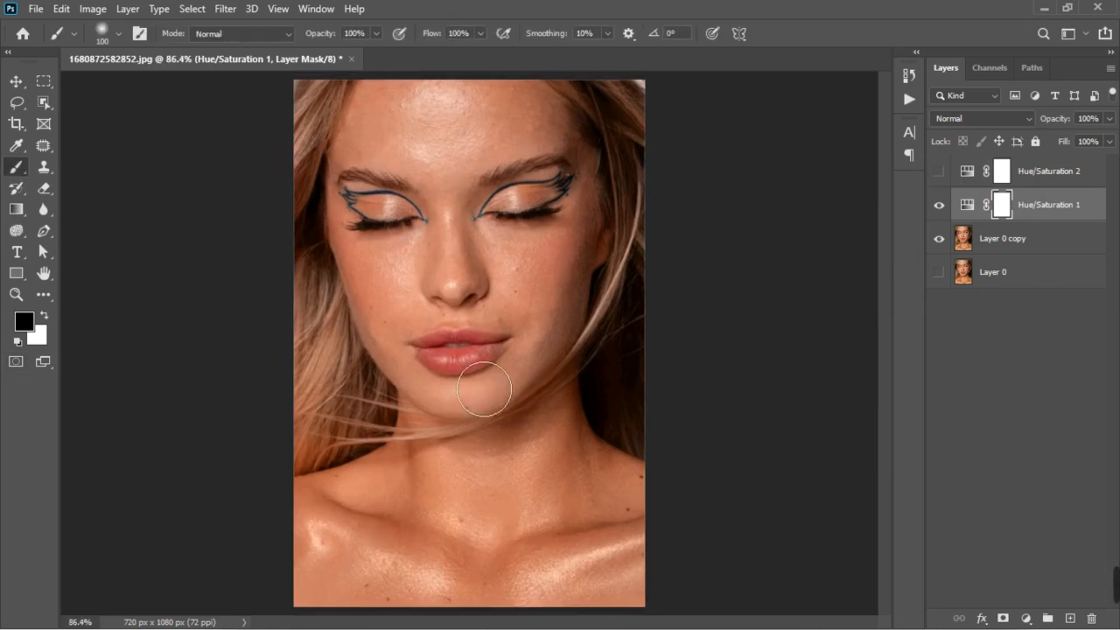
key("bracketleft")
key("bracketleft")
key("bracketleft")
key("bracketleft")
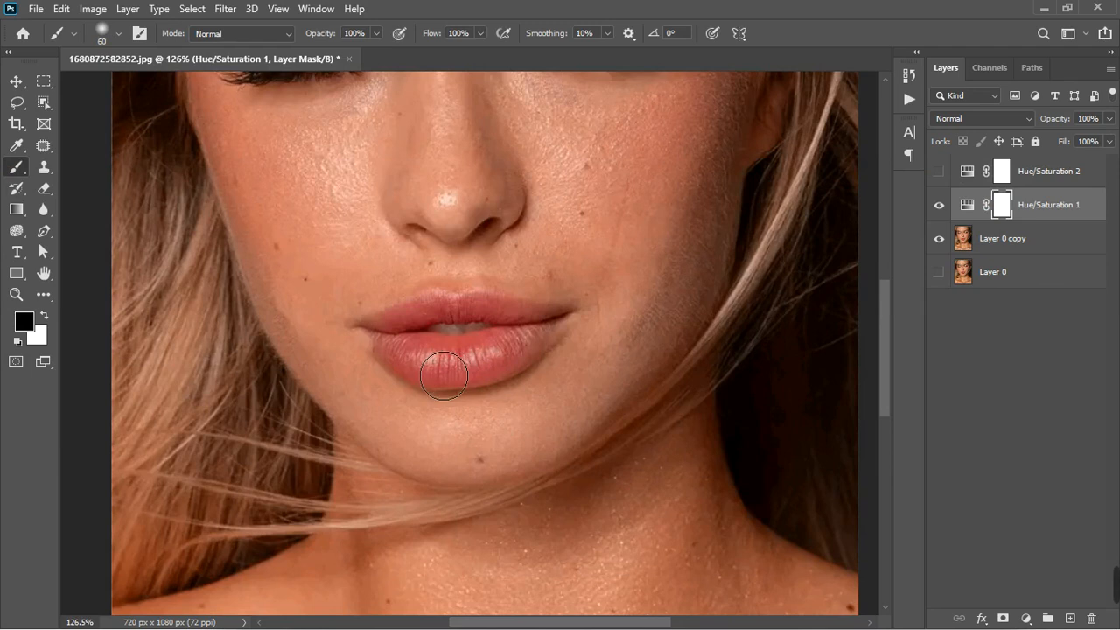
mouse_move(507, 372)
left_mouse_down()
mouse_move(478, 395)
mouse_move(537, 386)
left_mouse_up()
- Compare the lips with the adjustment layers on and off, and undo the lip painting on the Hue/Saturation 1 mask
left_click(941, 207)
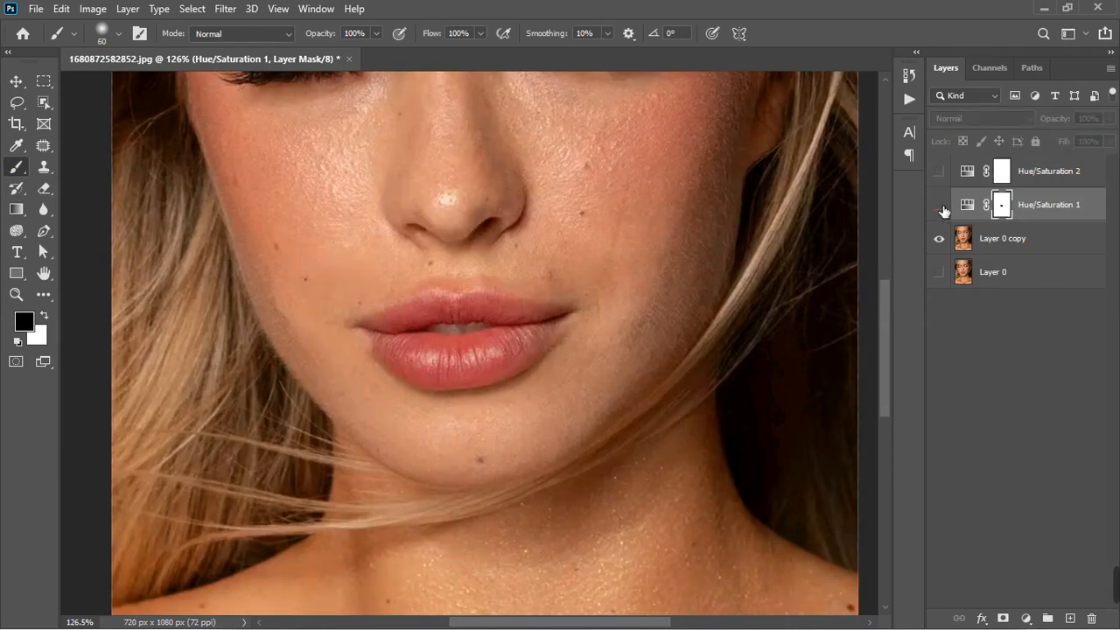
left_click(940, 206)
left_click(940, 172)
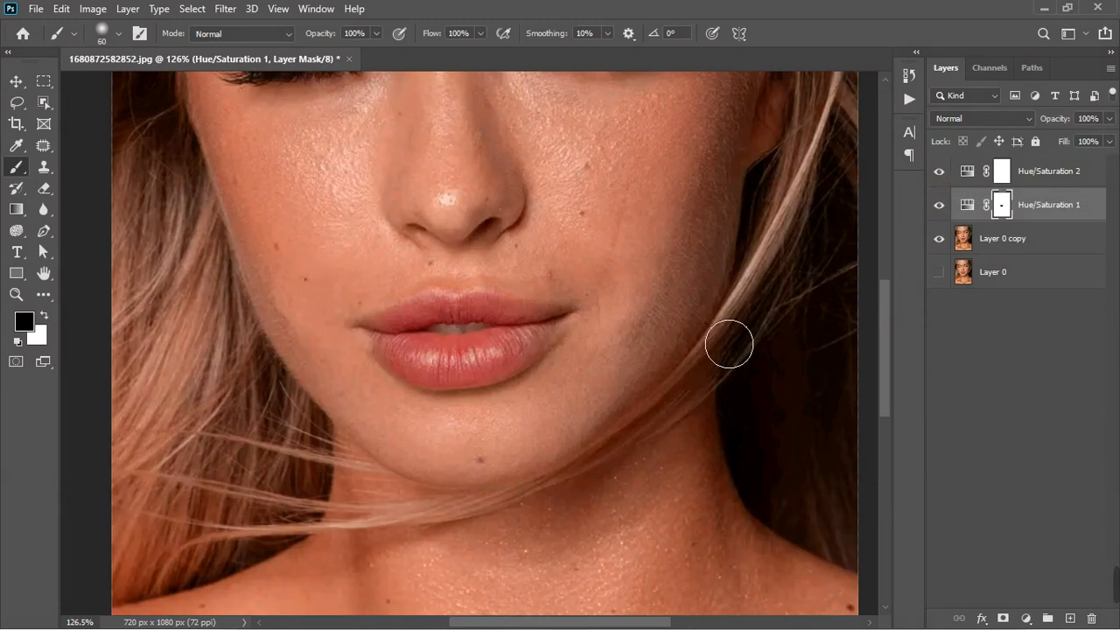
key("ctrl+z")
key("ctrl+0")
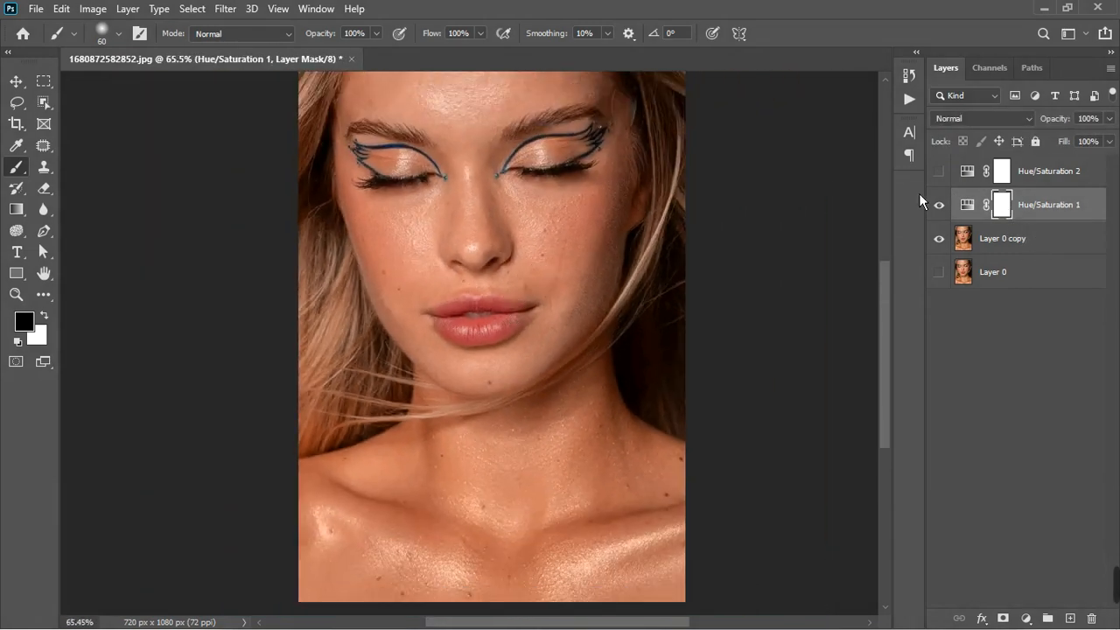
- Toggle both Hue/Saturation layers off and on to compare their effect on the skin tone, leaving both visible
left_click(940, 204)
left_click(940, 205)
left_click(939, 172)
left_click(940, 205)
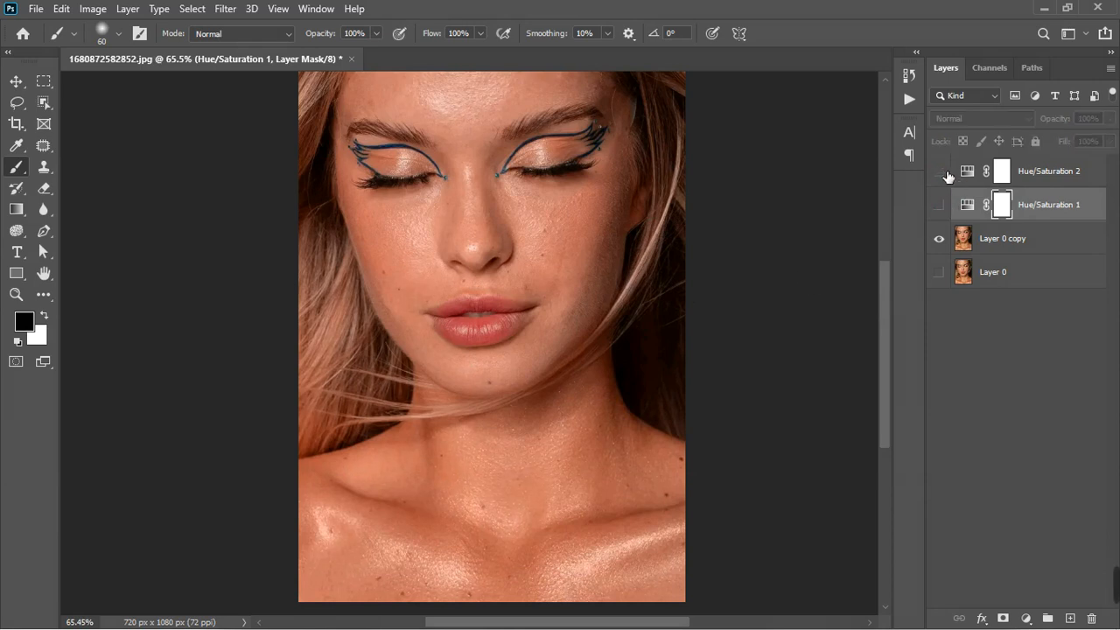
left_click(939, 172)
left_click(940, 172)
left_click(940, 204)
- Paint black with a 300 px brush over the hair and background on the Hue/Saturation 1 mask and the Hue/Saturation 2 mask
key("bracketright")
key("bracketright")
key("bracketright")
key("bracketright")
key("bracketright")
key("bracketright")
key("bracketright")
key("bracketright")
key("bracketright")
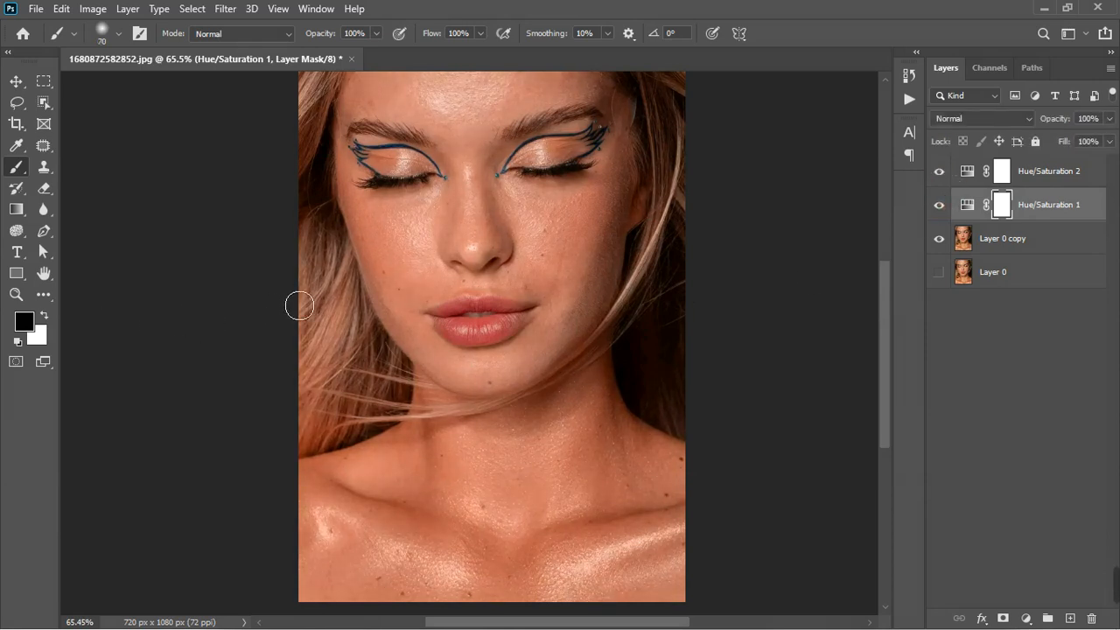
key("bracketright")
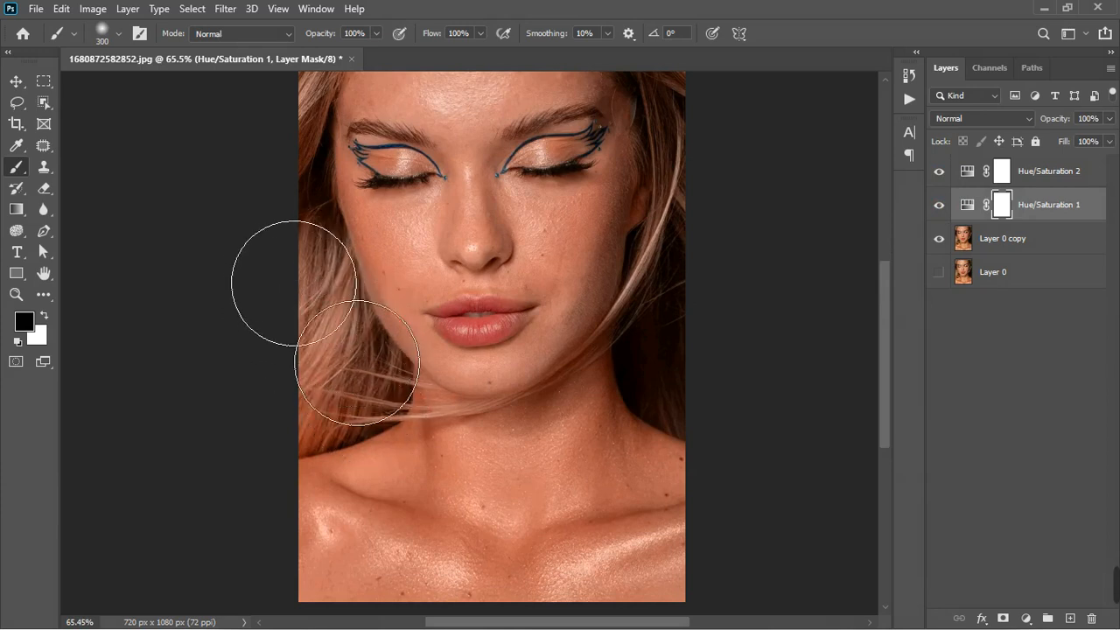
mouse_move(330, 372)
left_mouse_down()
mouse_move(320, 393)
mouse_move(263, 202)
mouse_move(290, 361)
left_mouse_up()
scroll(290, 362, "down", 5)
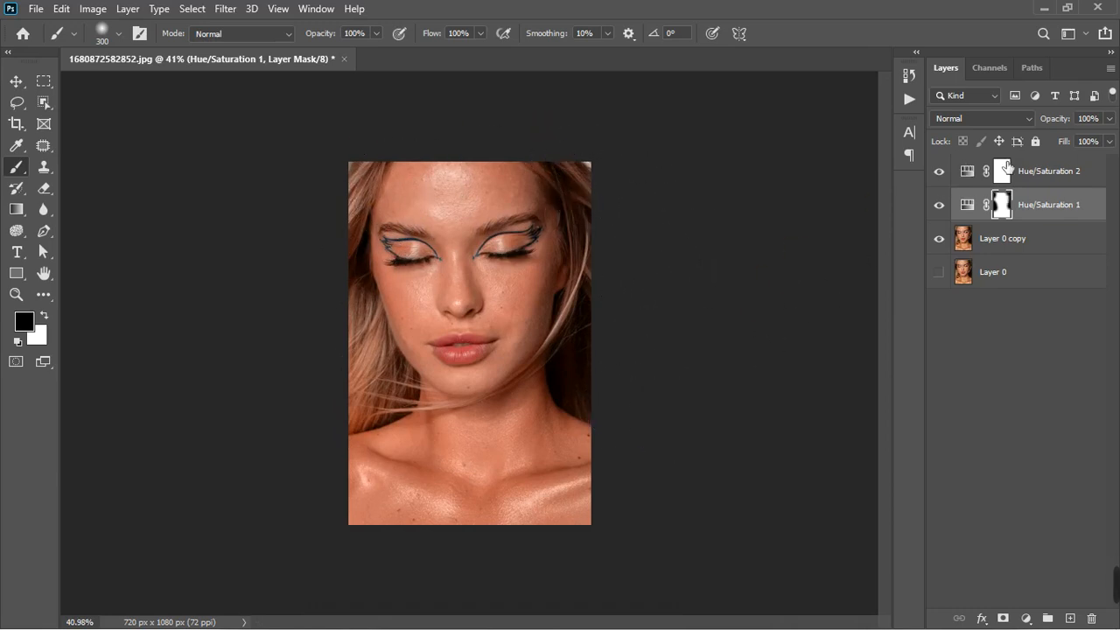
left_click(1002, 171)
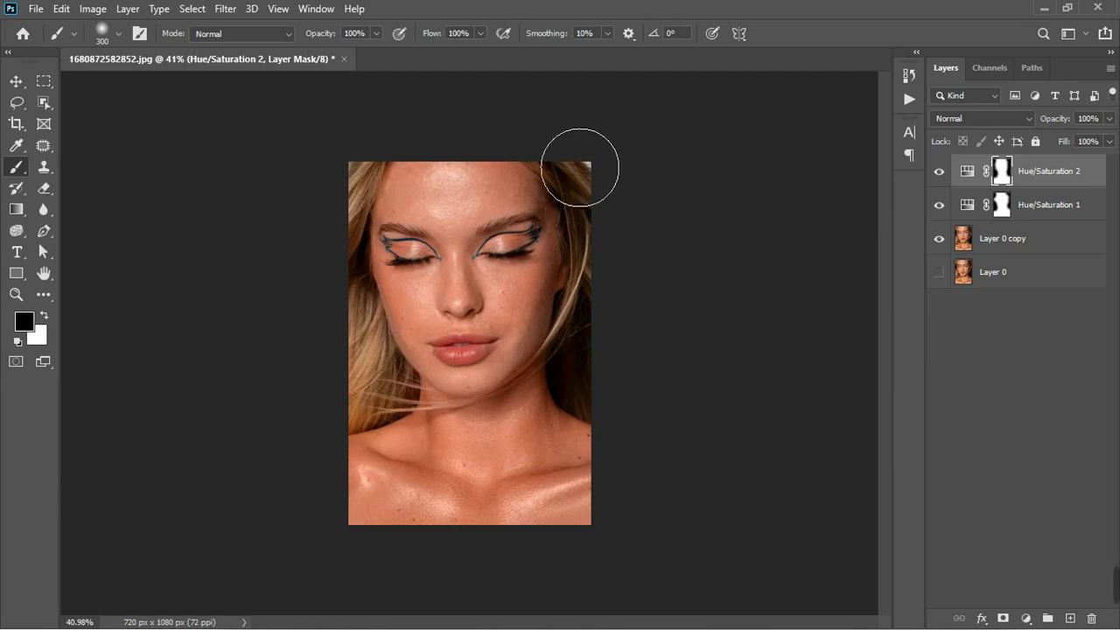
- Compare the portrait with both masked Hue/Saturation layers off and on, leaving both visible
left_click(941, 206)
left_click(941, 170)
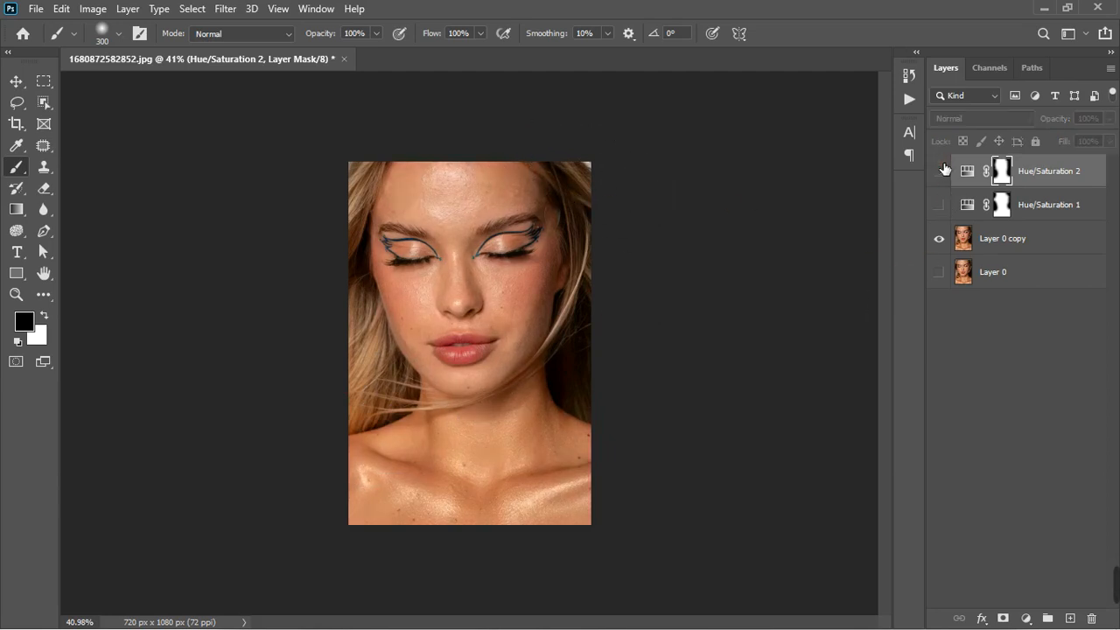
left_click(941, 170)
left_click(940, 205)
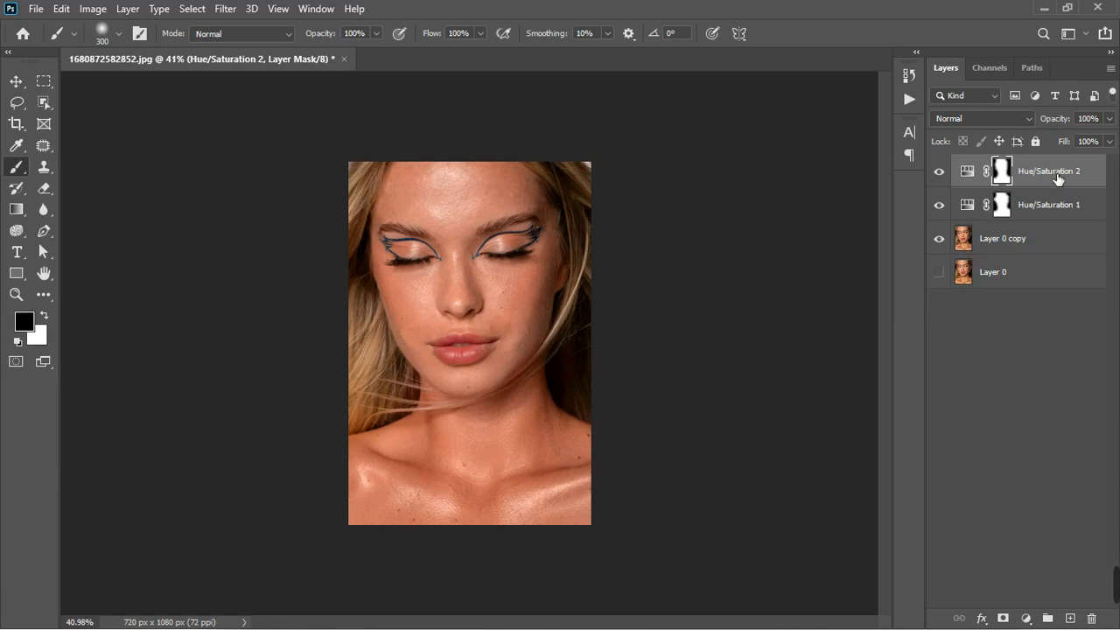
- Stamp the visible layers into a new merged layer and build a frequency separation group from copies of it
key("ctrl+shift+alt+e")
scroll(516, 429, "down", 3)
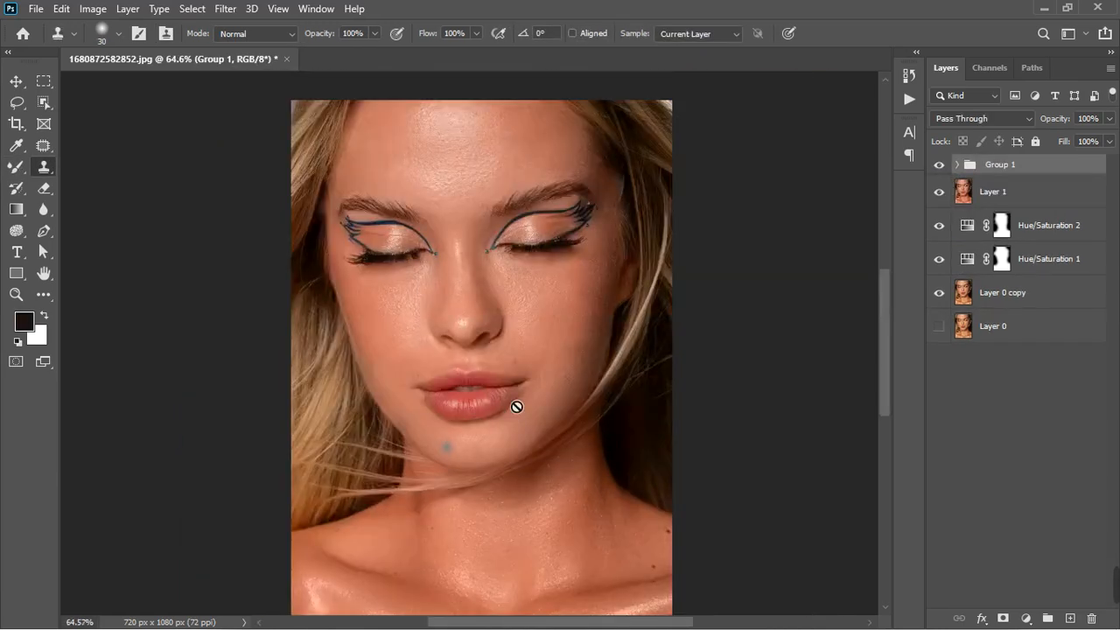
- Clone clean skin texture over the blemishes on the right cheek on Layer 1 copy 2 with a 30 px Clone Stamp
scroll(560, 324, "up", 4)
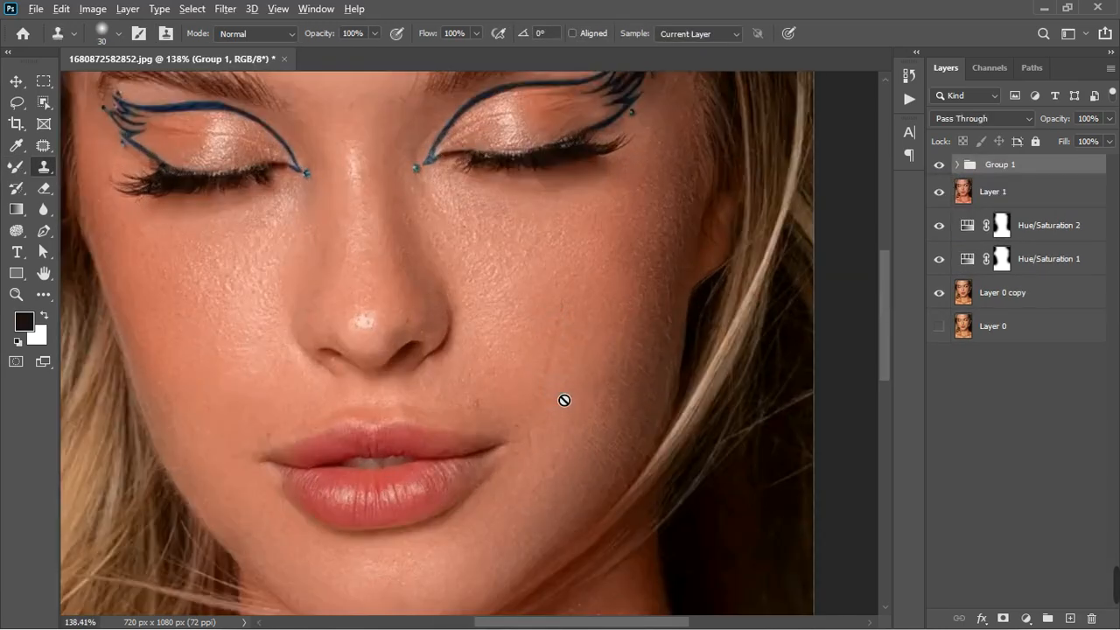
left_click(553, 355, "alt")
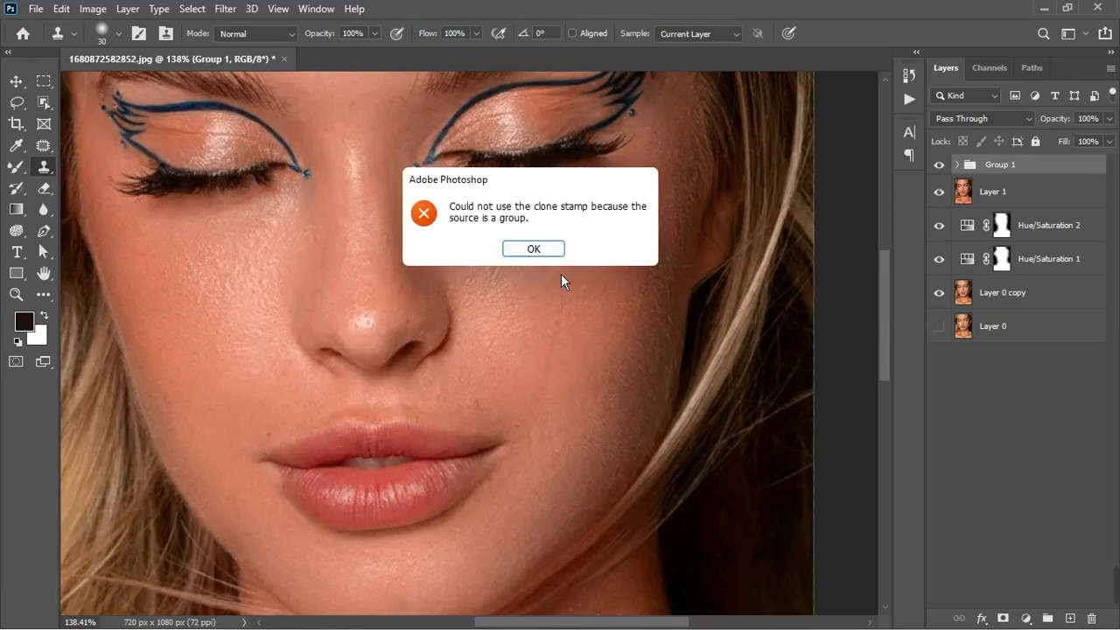
key("Return")
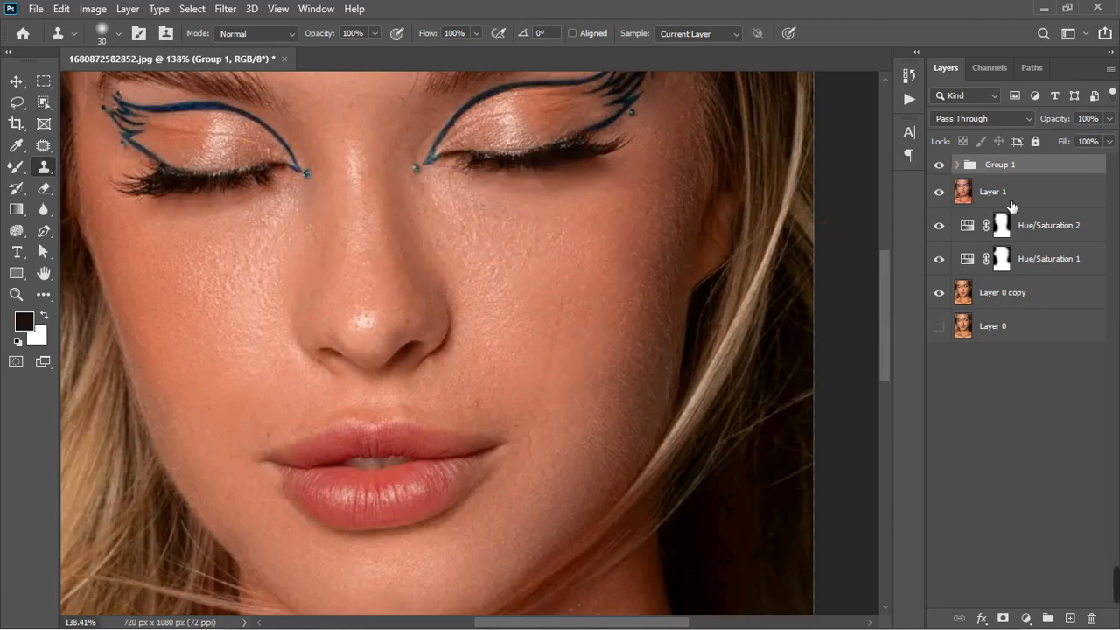
left_click(960, 165)
left_click(1019, 204)
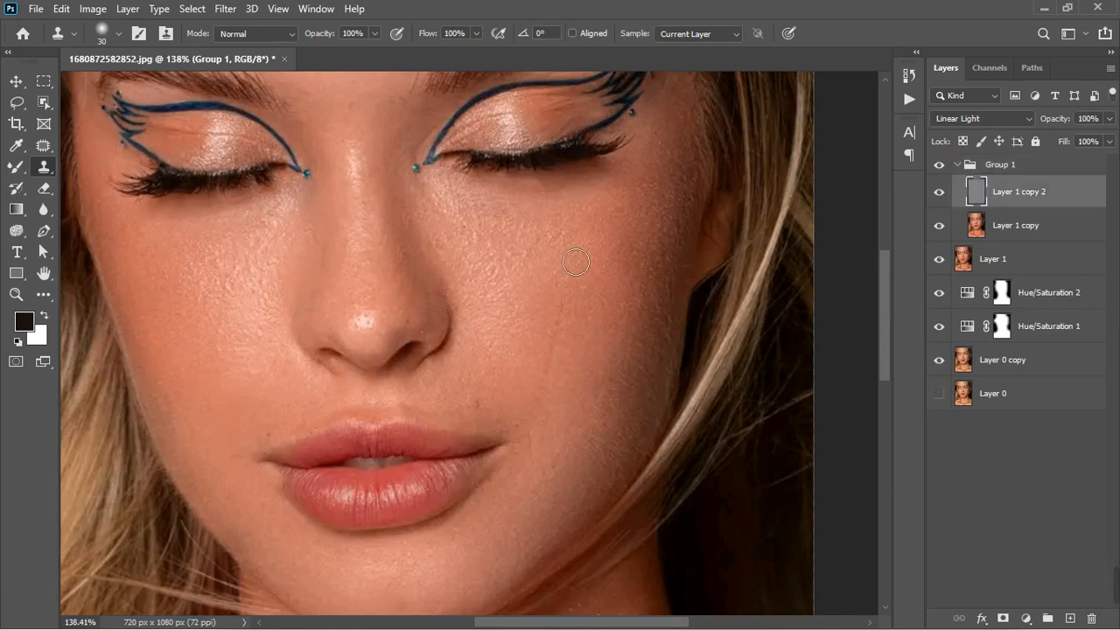
left_click(574, 396, "alt")
left_click(556, 346)
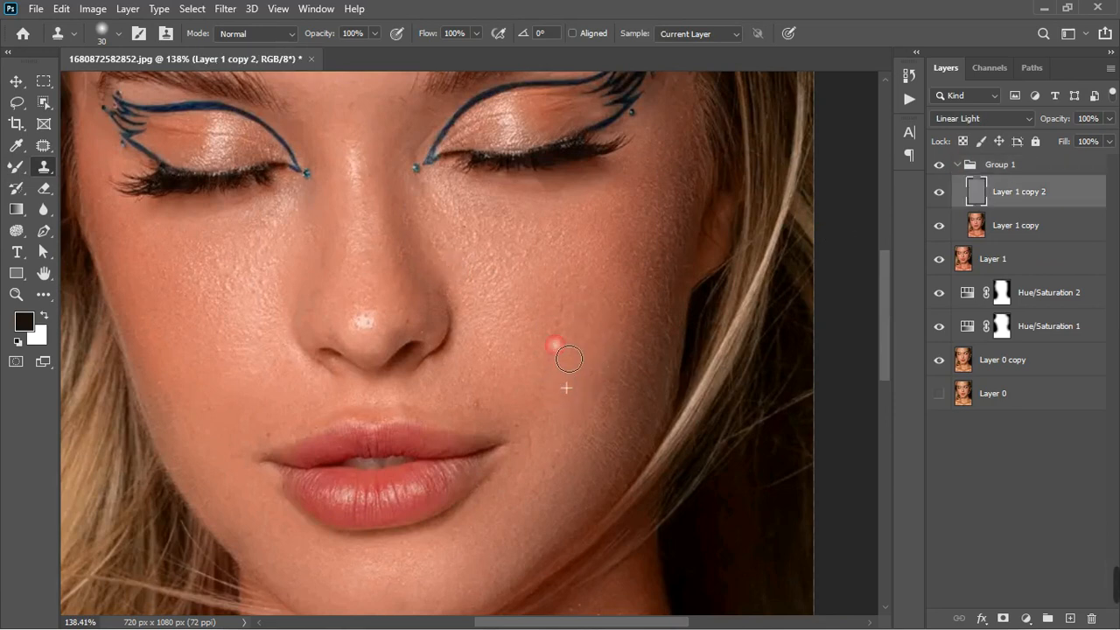
left_click(561, 332)
left_click(561, 314)
left_click(560, 291)
left_click(605, 406)
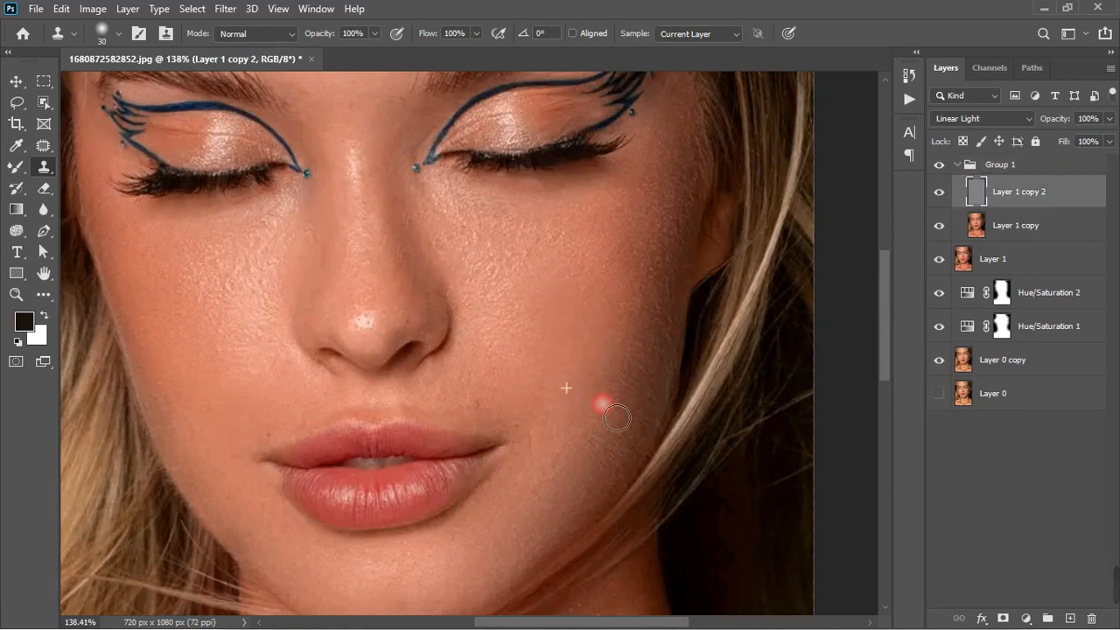
left_click(574, 412)
- Clone away the small spots near both corners of the mouth on the texture layer
left_click(495, 399)
left_click(489, 421)
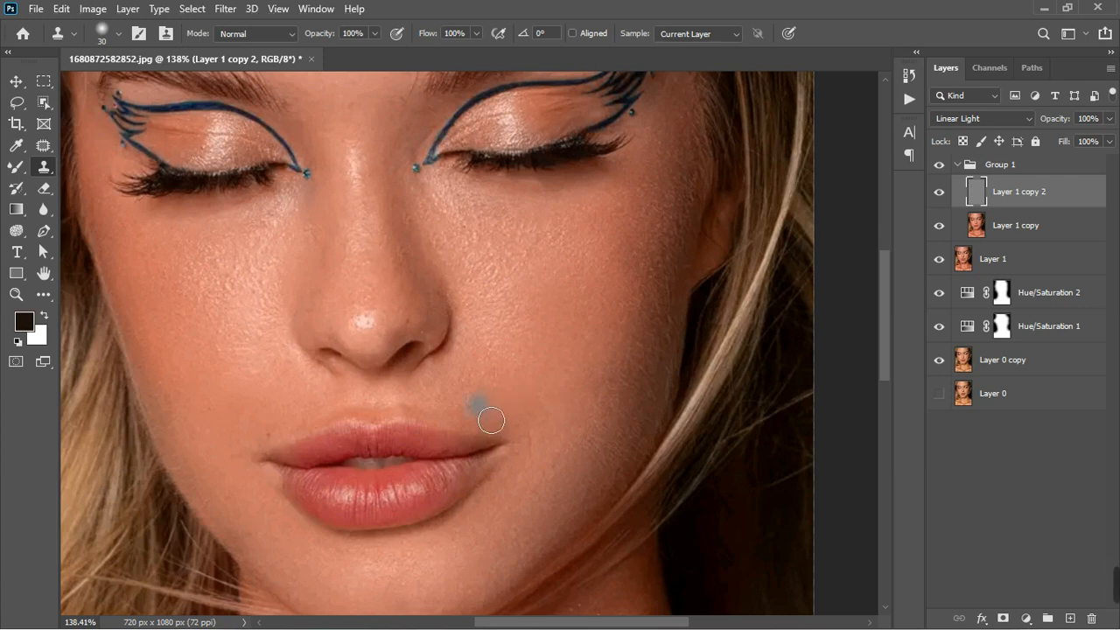
left_click(524, 431)
left_click(270, 403, "alt")
left_click(268, 437)
- Smooth the skin tones on the cheeks and beside the mouth on Layer 1 copy with a 60 px Mixer Brush
left_click(1016, 235)
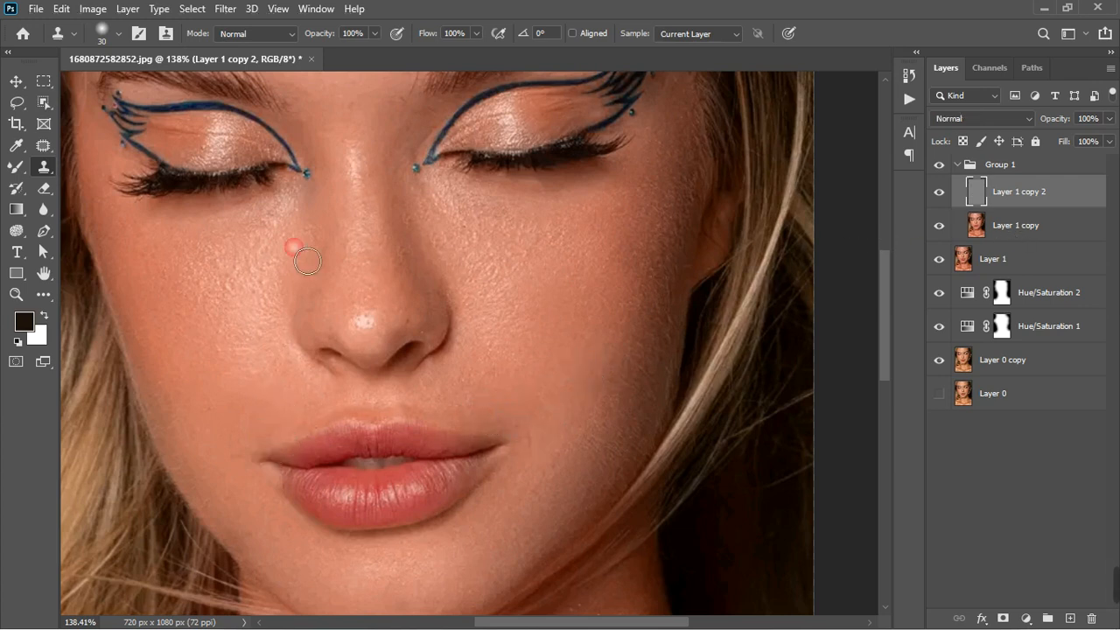
left_click(16, 168)
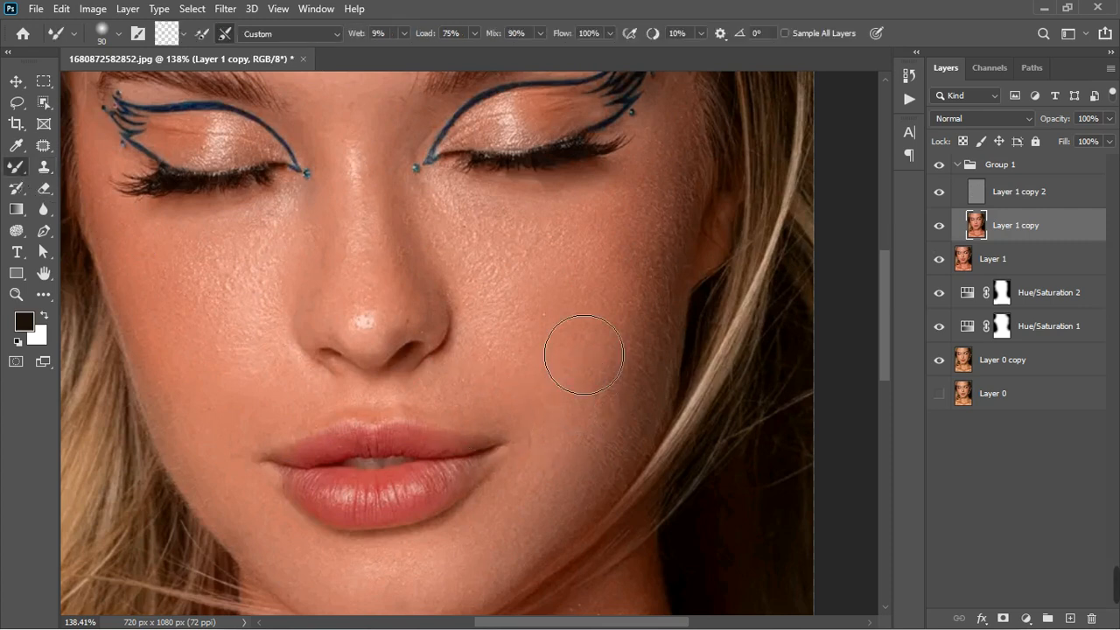
key("bracketleft")
key("bracketleft")
key("bracketleft")
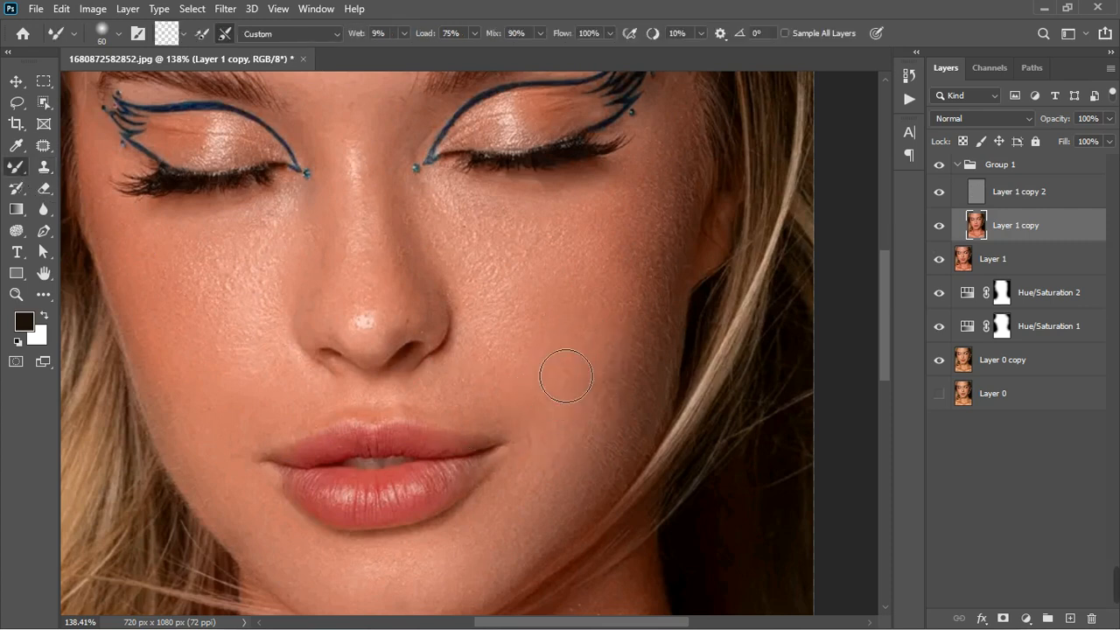
mouse_move(599, 475)
left_mouse_down()
mouse_move(575, 443)
mouse_move(572, 472)
left_mouse_up()
left_click_drag(263, 455, 255, 485)
- Compare the whole portrait with Group 1 hidden and shown, leaving it visible and collapsed
scroll(460, 415, "down", 3)
scroll(460, 414, "down", 3)
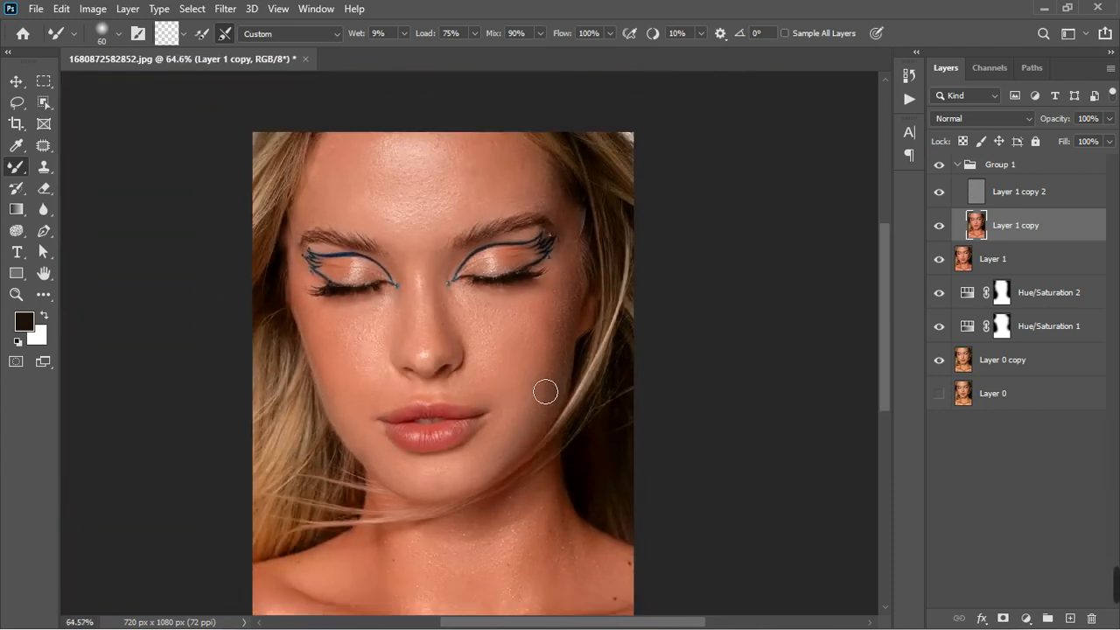
left_click(939, 165)
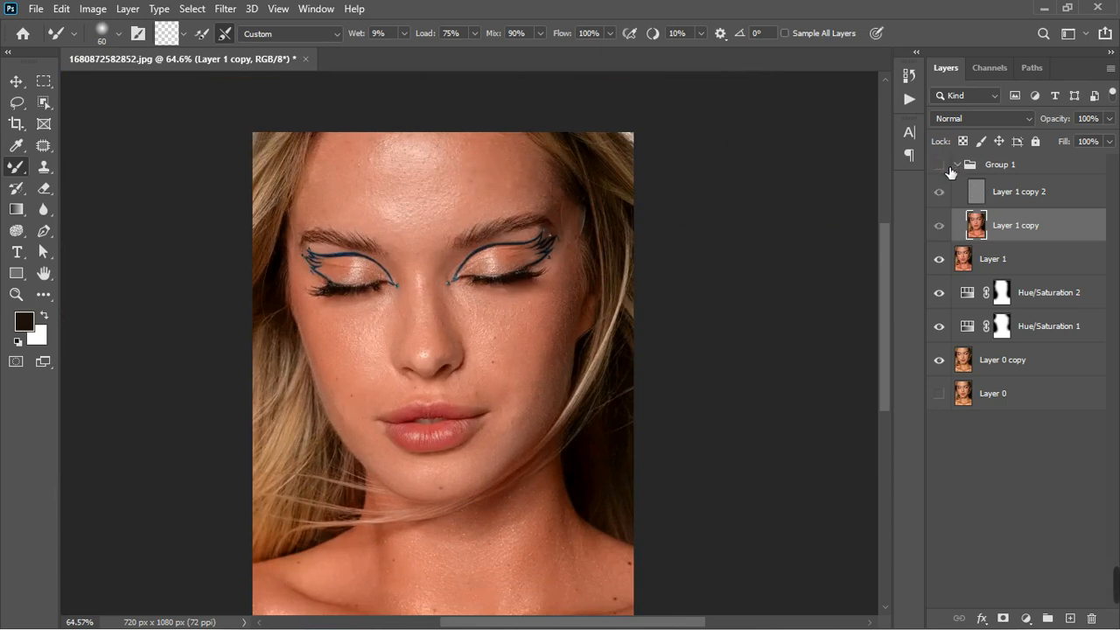
left_click(947, 166)
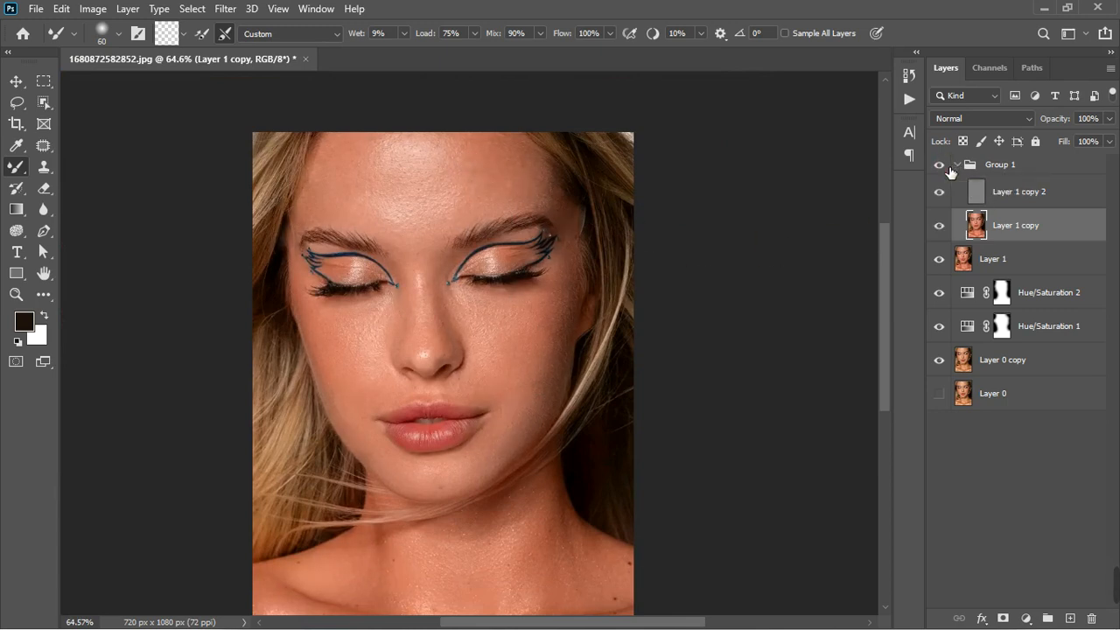
scroll(530, 306, "down", 2)
scroll(480, 295, "up", 2)
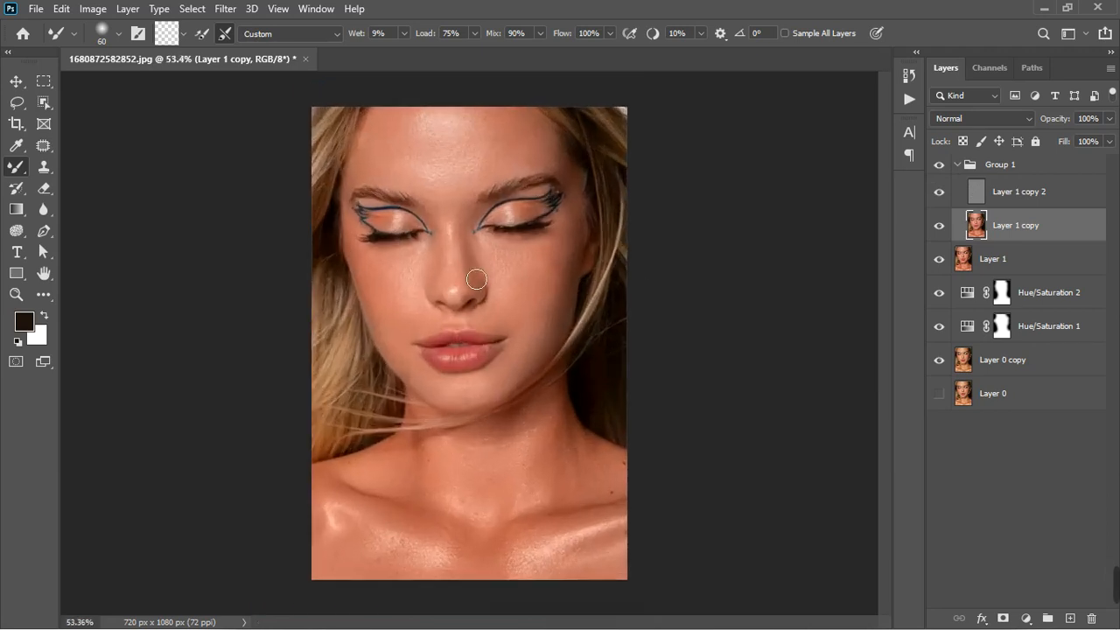
left_click(940, 171)
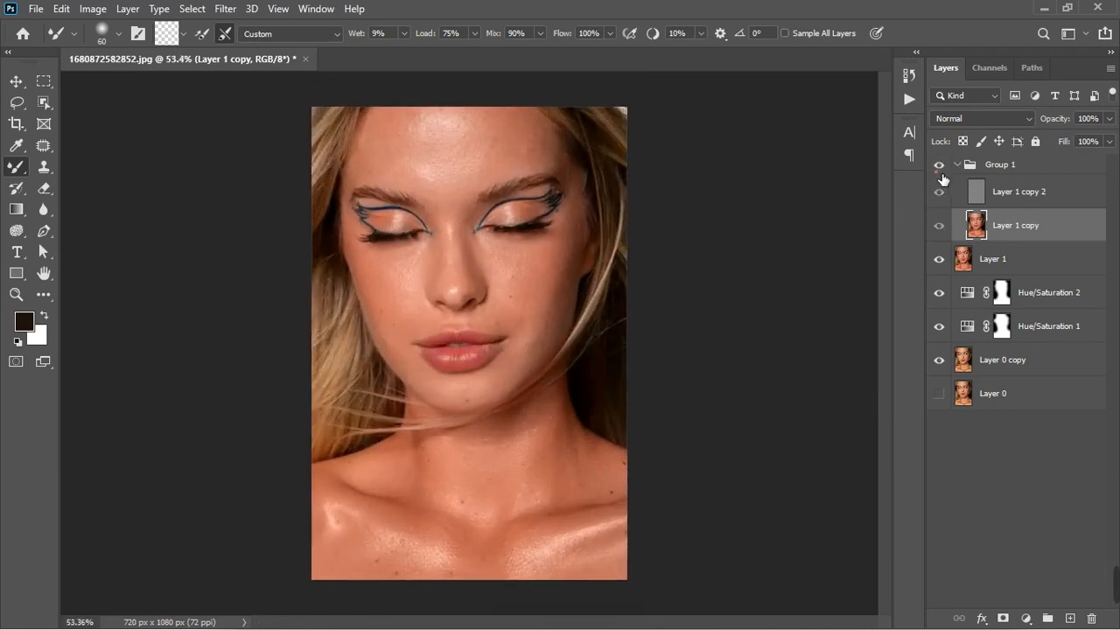
left_click(963, 166)
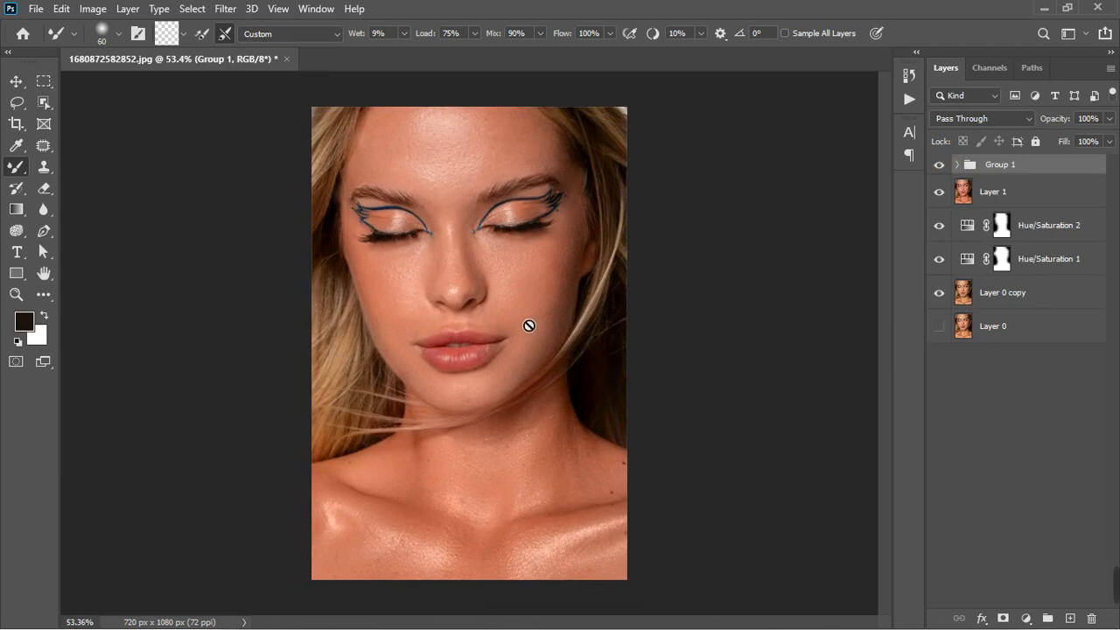
scroll(535, 337, "down", 1)
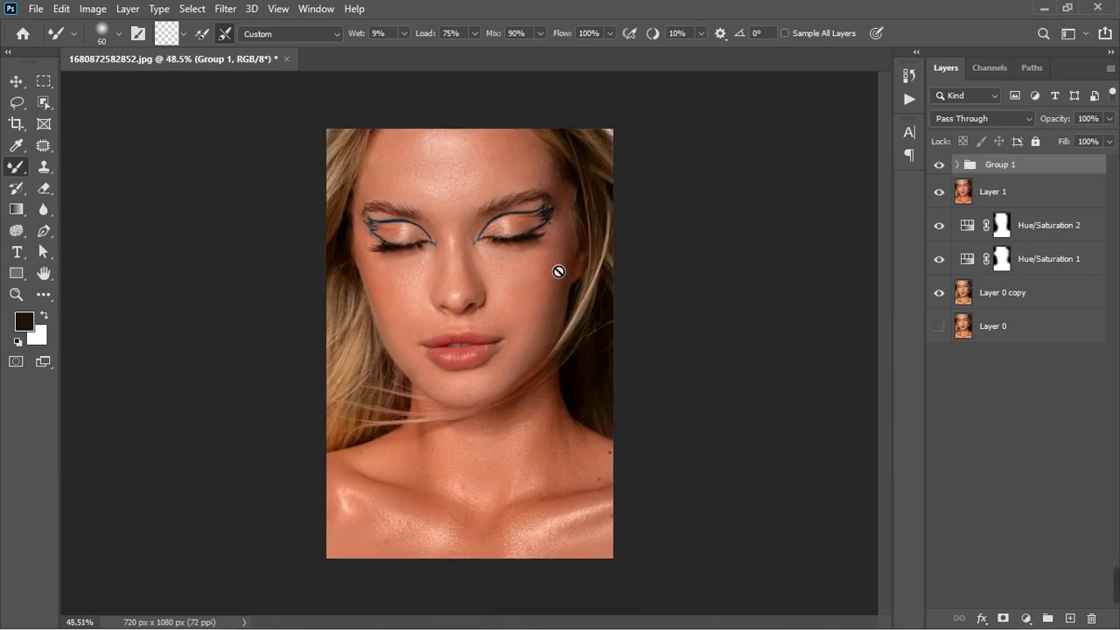
left_click(962, 170)
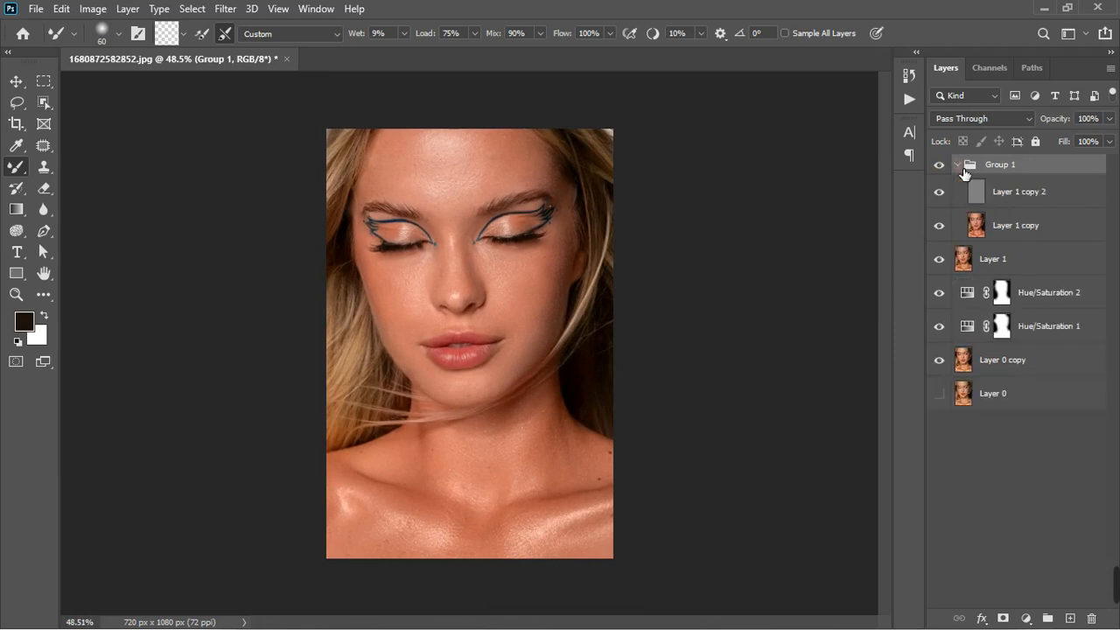
left_click(963, 170)
- Blend the tones of the lower lip on Layer 1 copy with the Mixer Brush
scroll(468, 366, "up", 5)
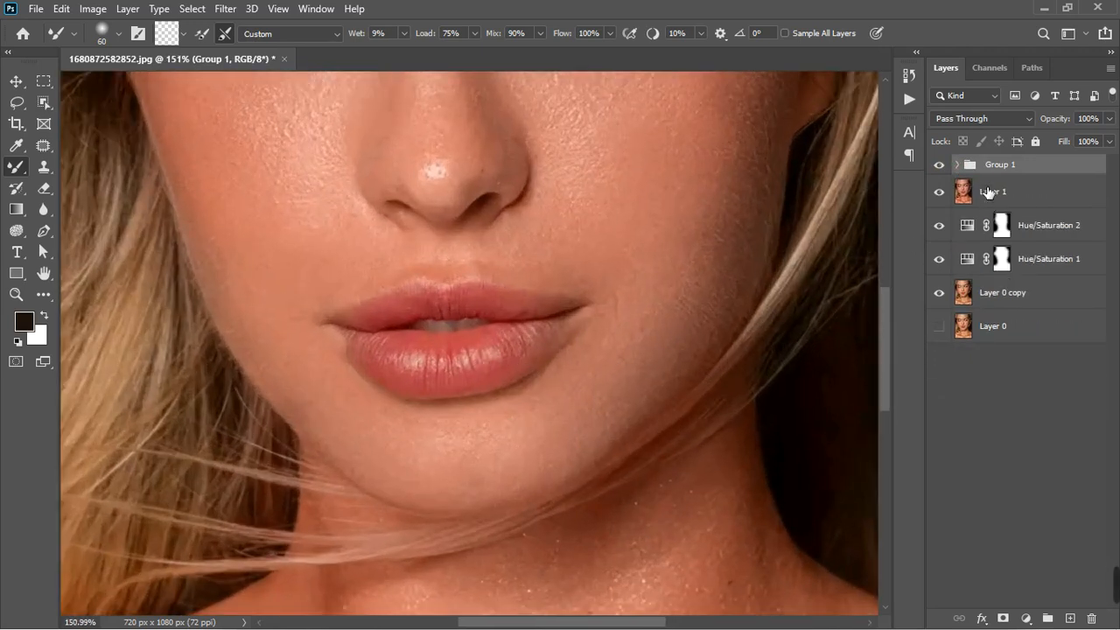
left_click(958, 164)
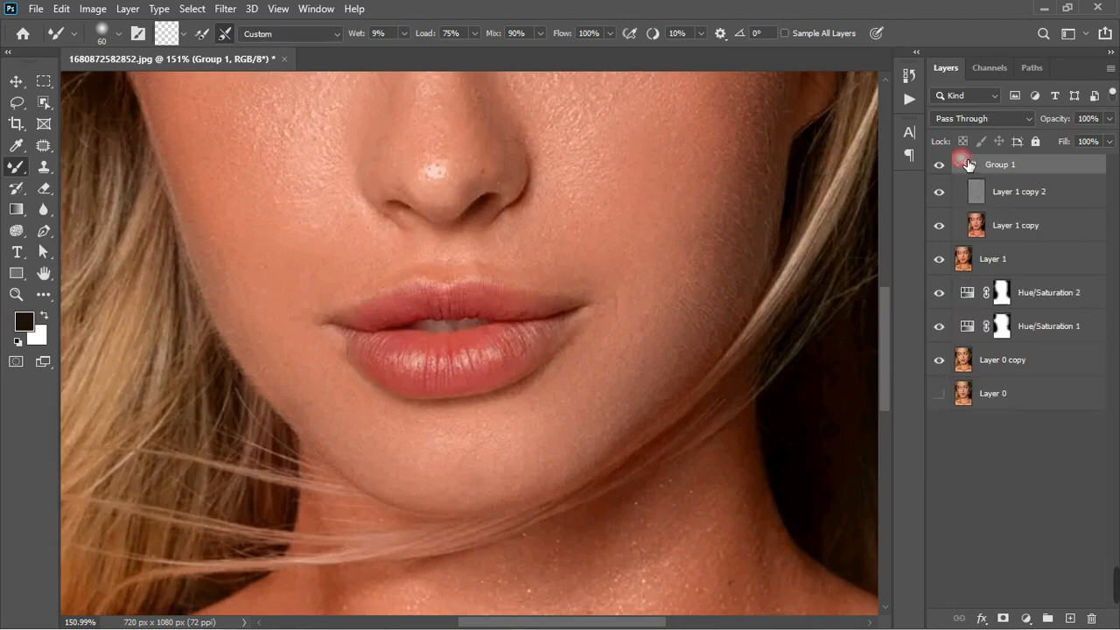
left_click(1033, 225)
mouse_move(448, 388)
left_mouse_down()
mouse_move(530, 380)
mouse_move(430, 402)
mouse_move(433, 389)
mouse_move(407, 365)
mouse_move(506, 336)
mouse_move(545, 348)
mouse_move(407, 367)
left_mouse_up()
- Clone smooth texture over the creases at the left and centre of the lower lip on Layer 1 copy 2
left_click(1016, 191)
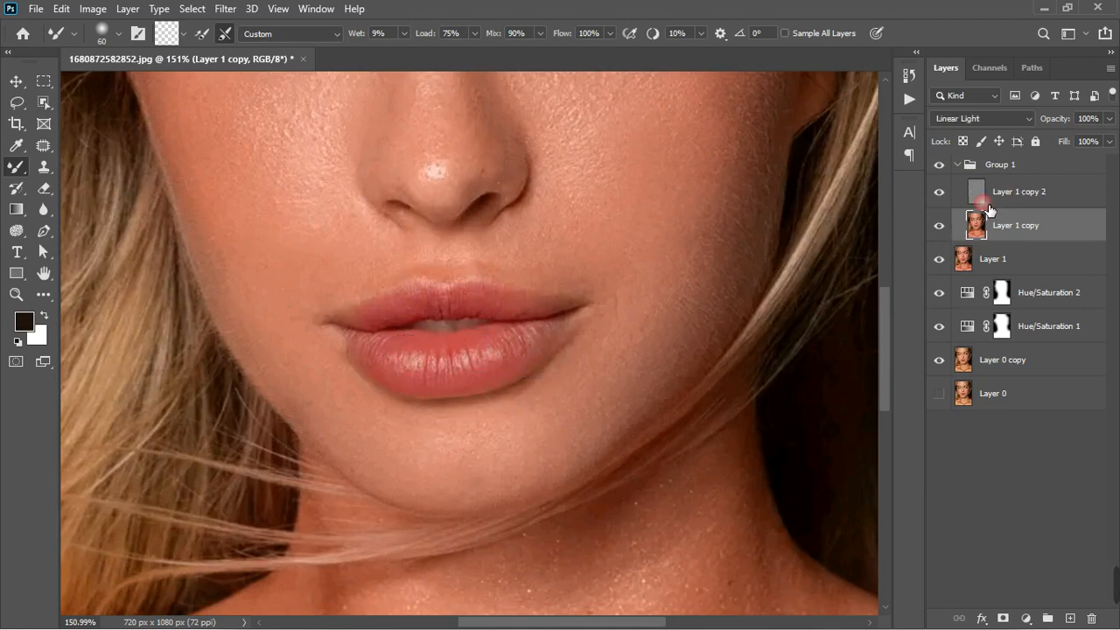
left_click(60, 178)
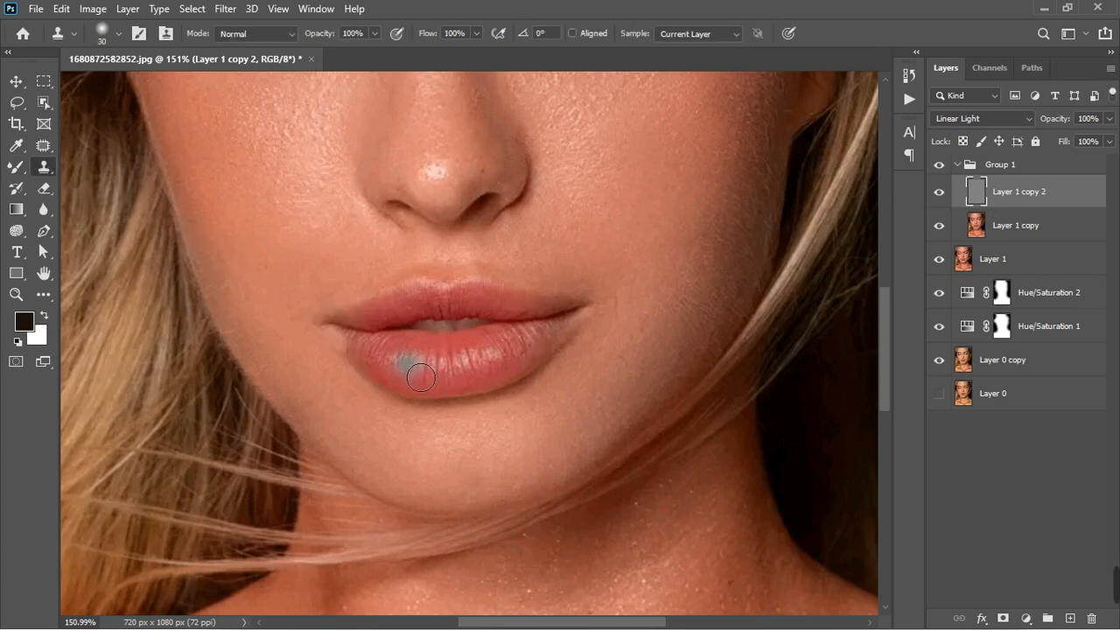
left_click(413, 370, "alt")
left_click_drag(426, 369, 454, 395)
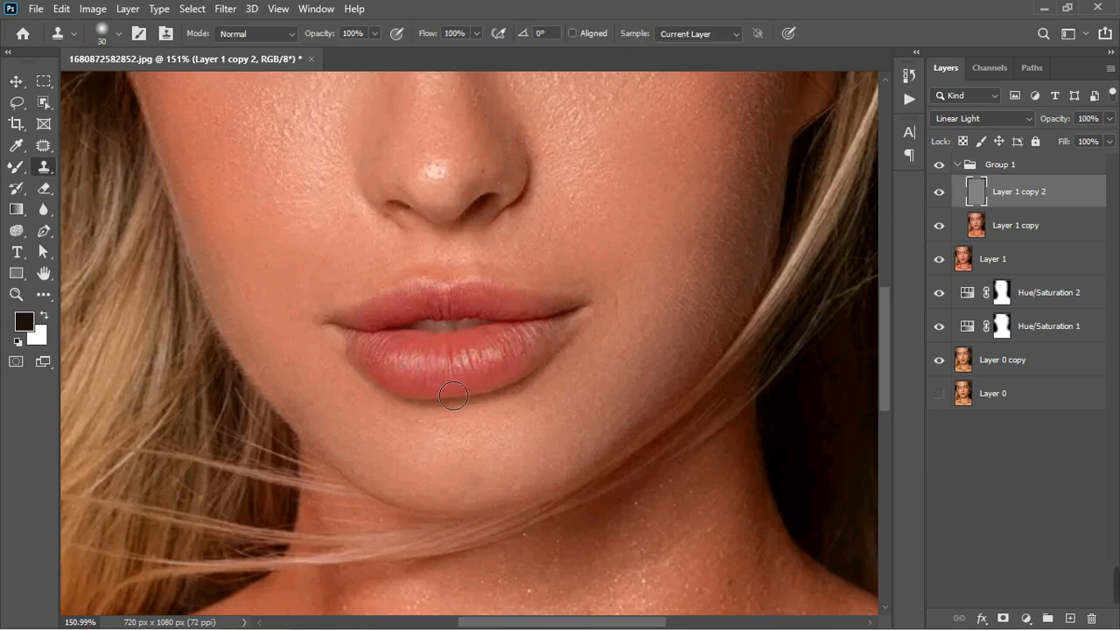
left_click(473, 355, "alt")
left_click_drag(466, 361, 461, 366)
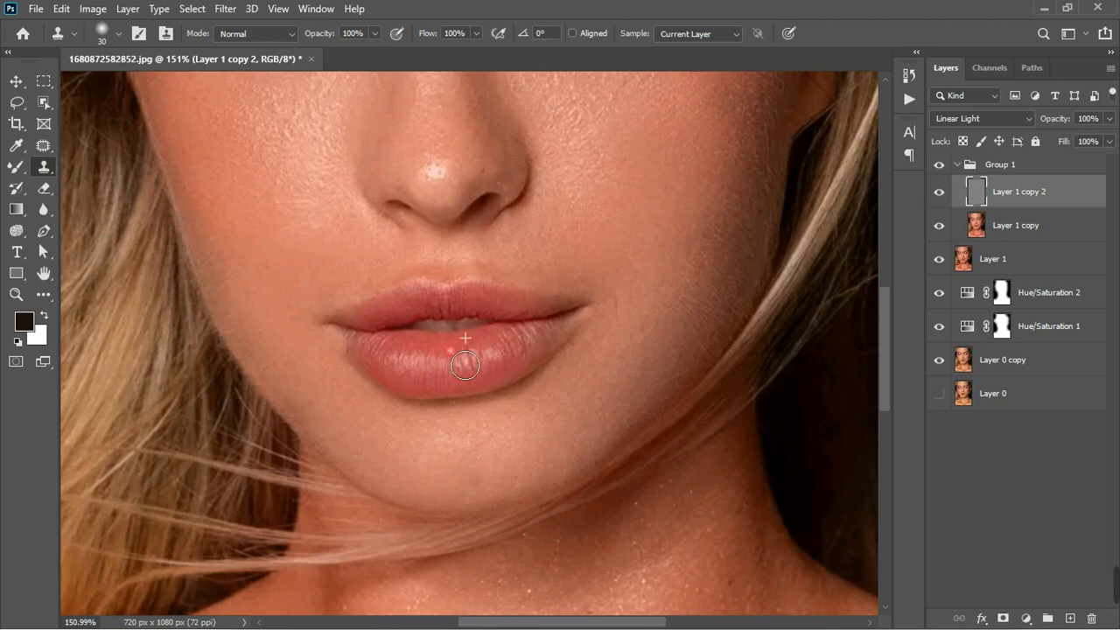
- Clone out the remaining lip creases on the lower lip's right side, the upper lip and the left mouth corner
left_click(510, 348, "alt")
left_click_drag(536, 370, 529, 362)
left_click(490, 313, "alt")
left_click_drag(468, 327, 452, 324)
left_click_drag(421, 324, 411, 330)
left_click(371, 350, "alt")
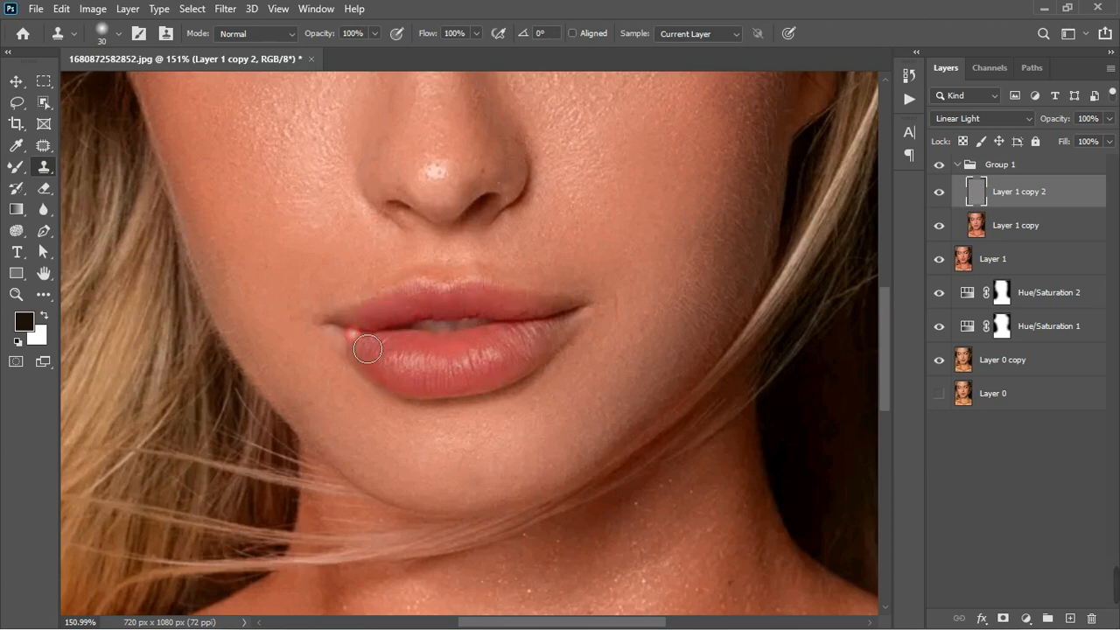
left_click(366, 351)
left_click(537, 379, "alt")
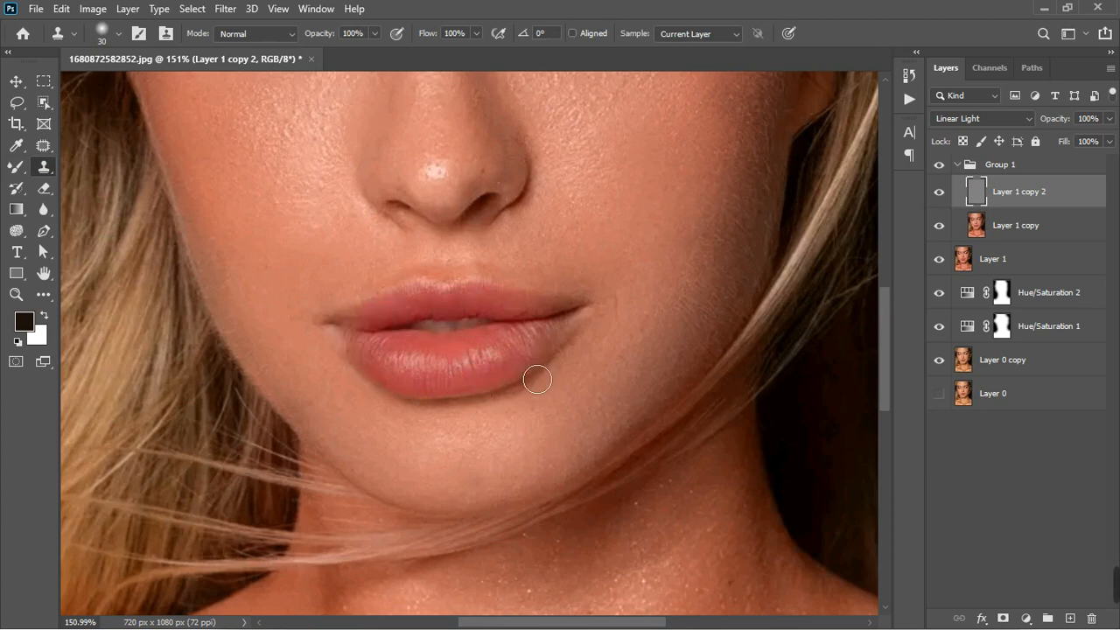
- Collapse Group 1 and stamp all visible layers into a new merged layer above it
left_click(958, 166)
key("ctrl+0")
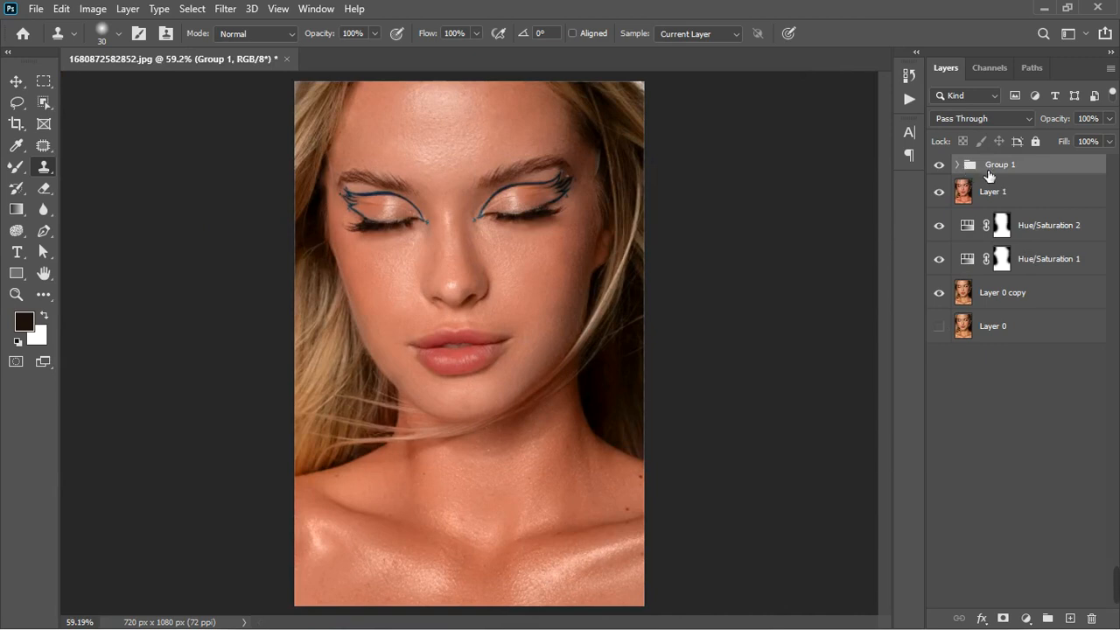
key("ctrl+shift+alt+e")
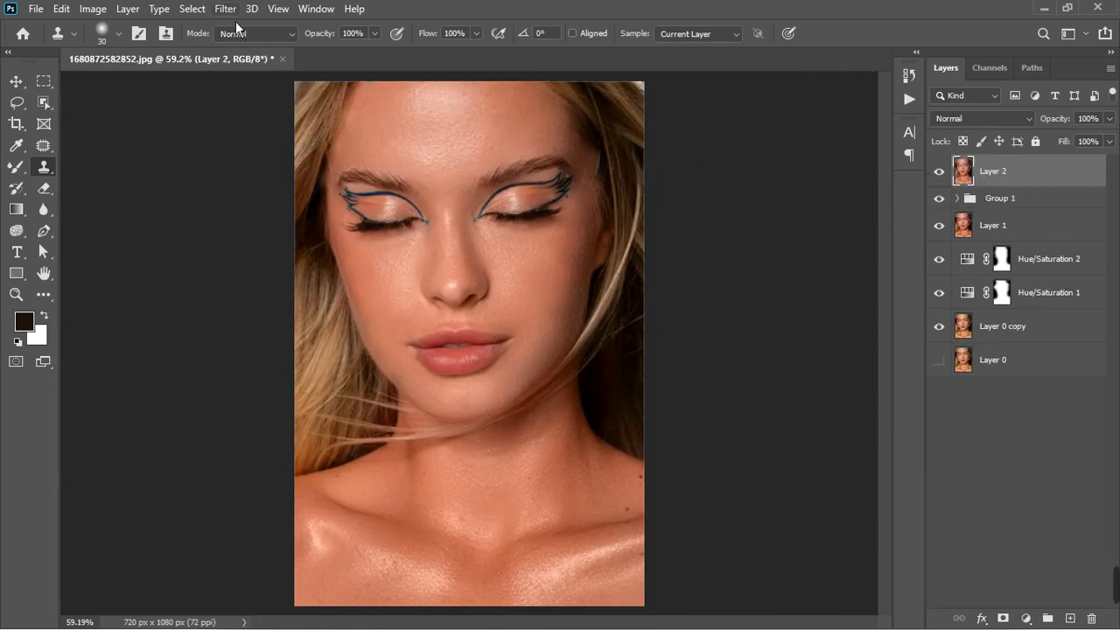
- Open the Camera Raw Filter on Layer 2 and set the Basic Highlights to +38
left_click(229, 10)
left_click(271, 106)
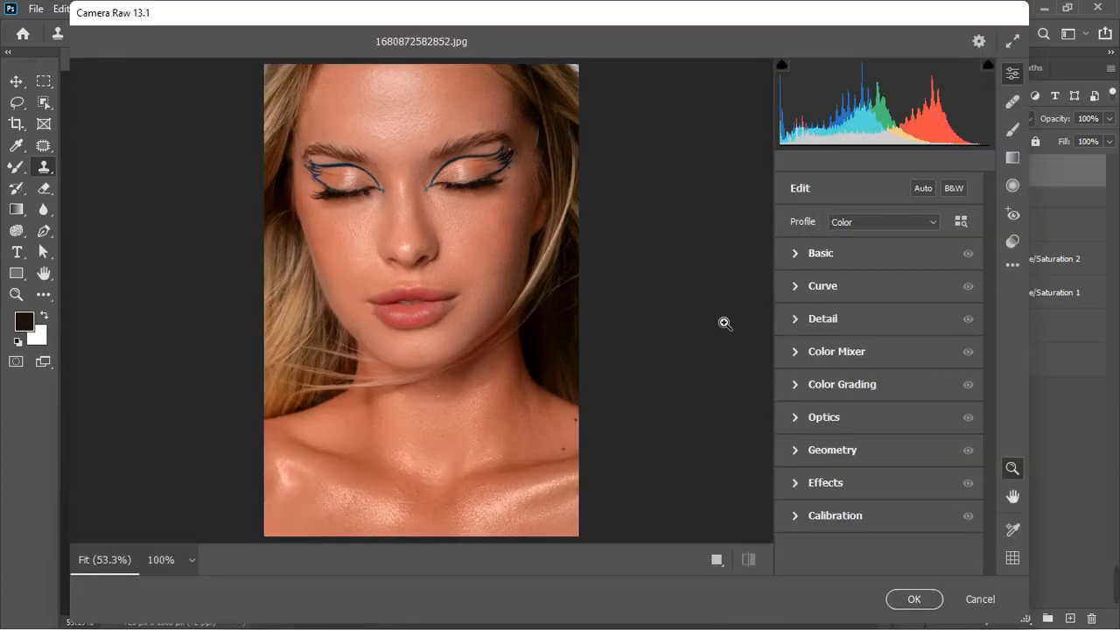
left_click(799, 260)
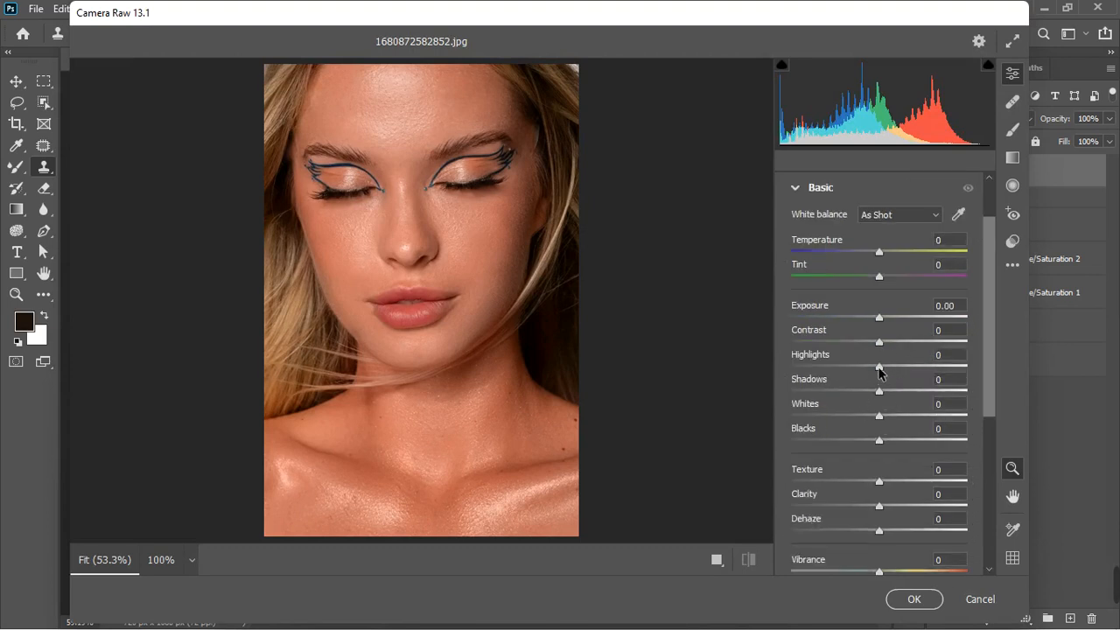
left_click_drag(880, 373, 906, 368)
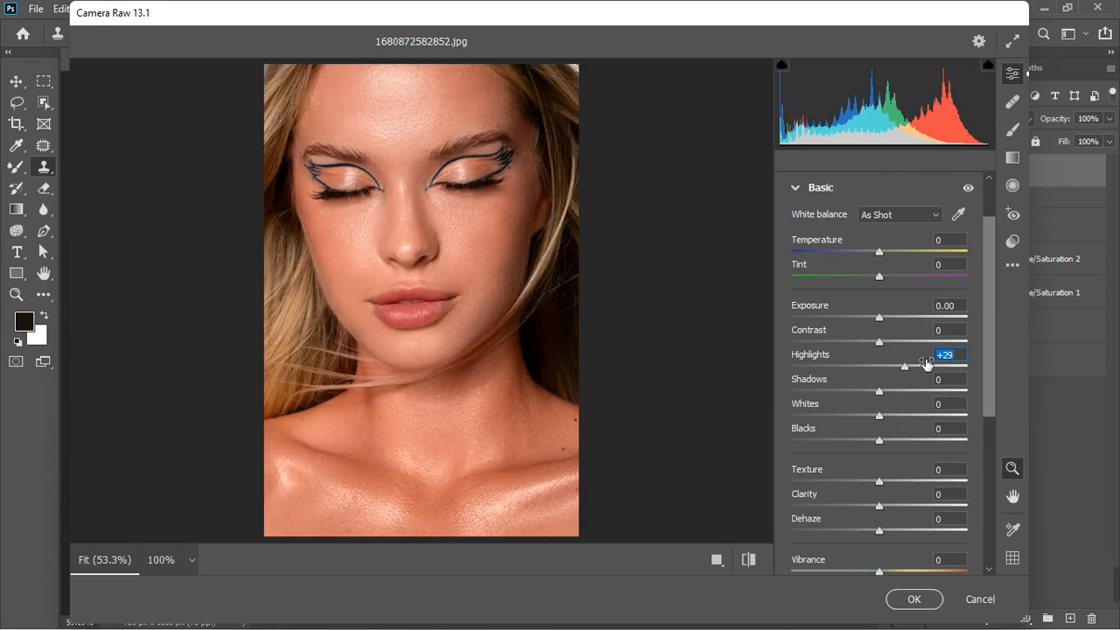
mouse_move(908, 365)
left_mouse_down()
mouse_move(922, 365)
mouse_move(914, 370)
left_mouse_up()
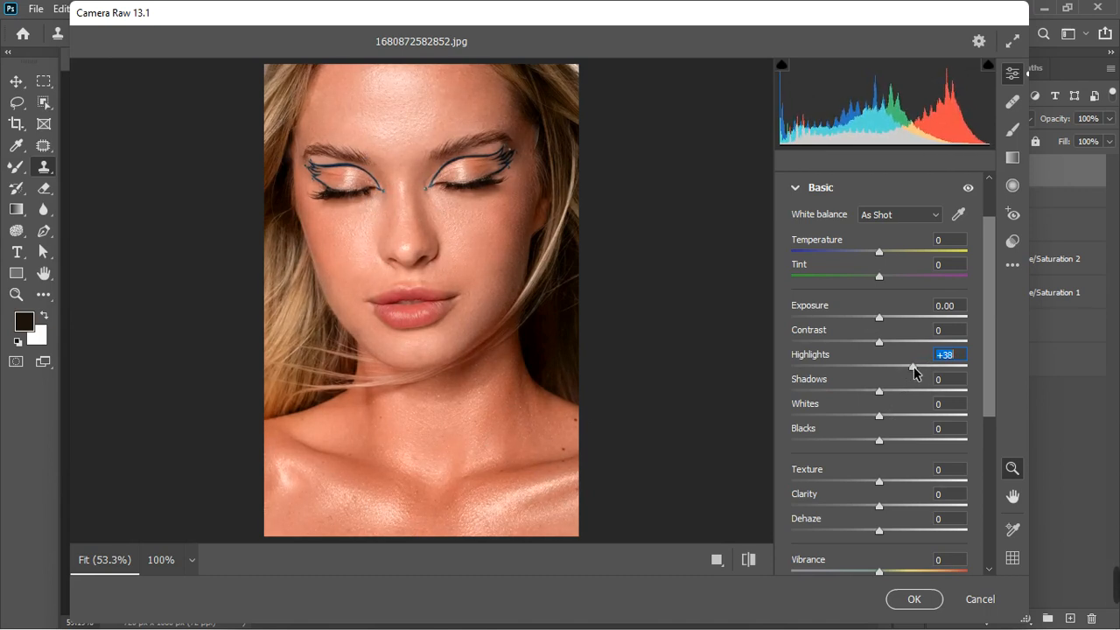
- Set the Basic adjustments to Whites +9, Shadows -8, Blacks -4 and Texture +7
left_click_drag(886, 423, 893, 422)
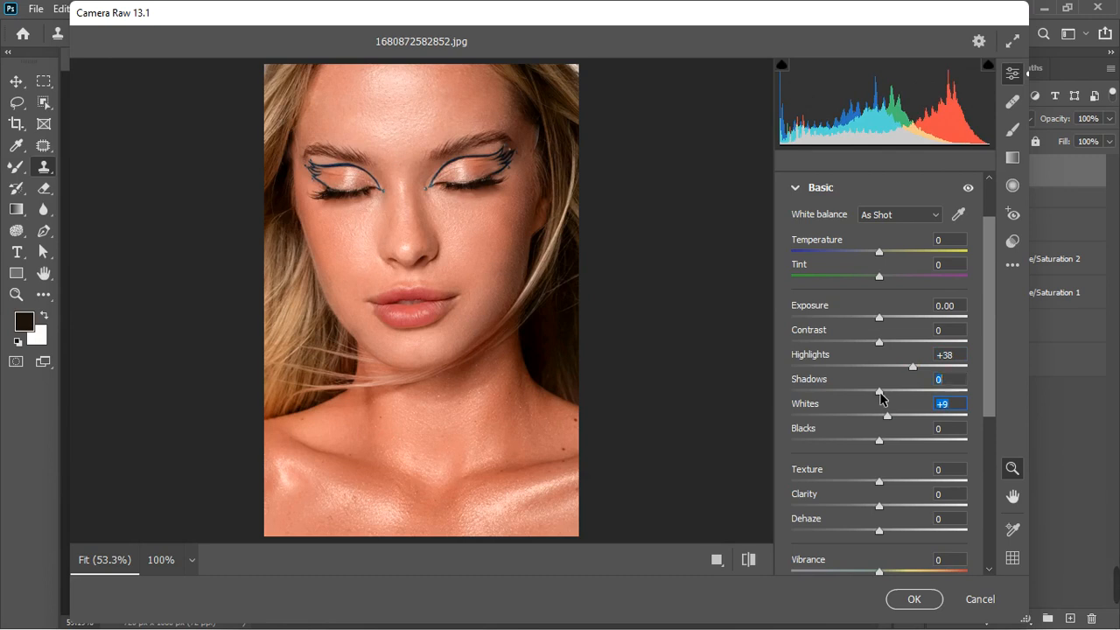
left_click_drag(882, 398, 874, 399)
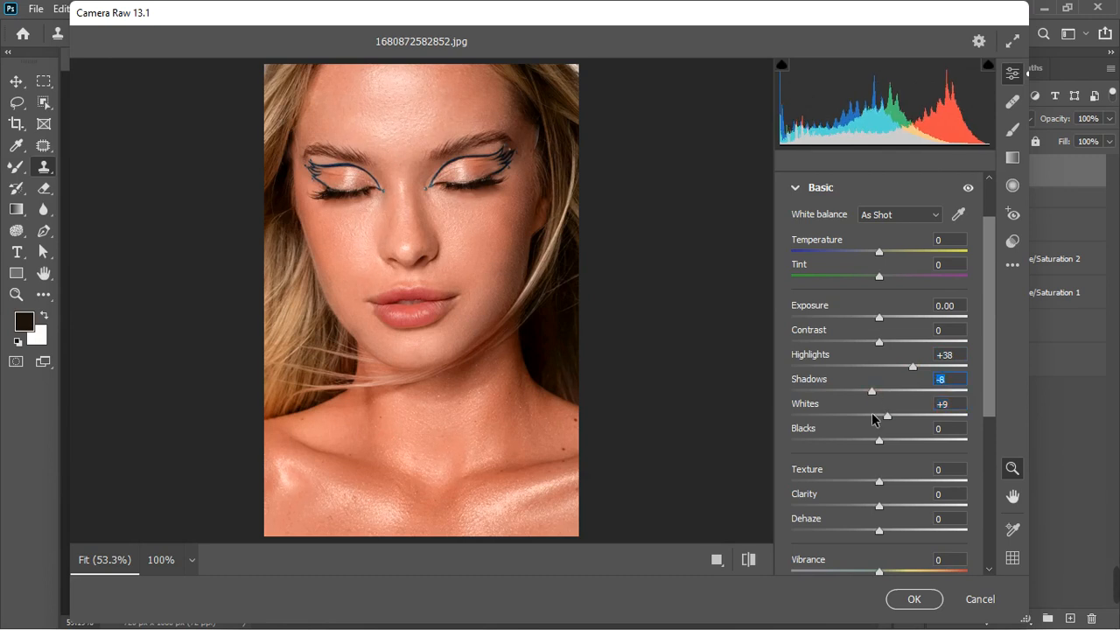
left_click_drag(880, 442, 872, 443)
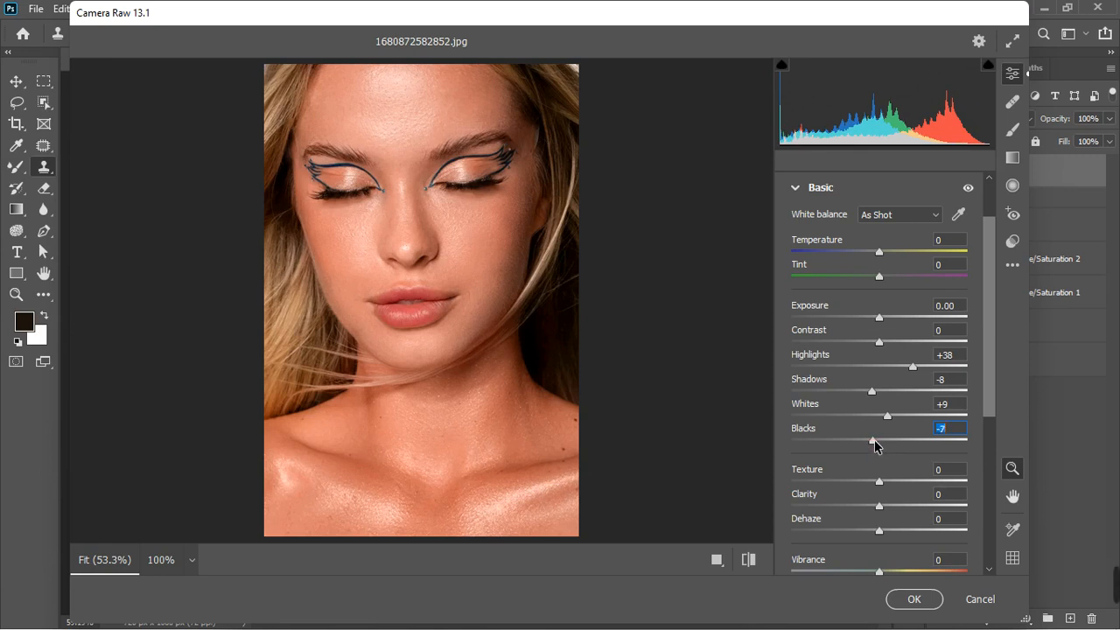
left_click_drag(876, 446, 878, 447)
left_click_drag(879, 481, 892, 481)
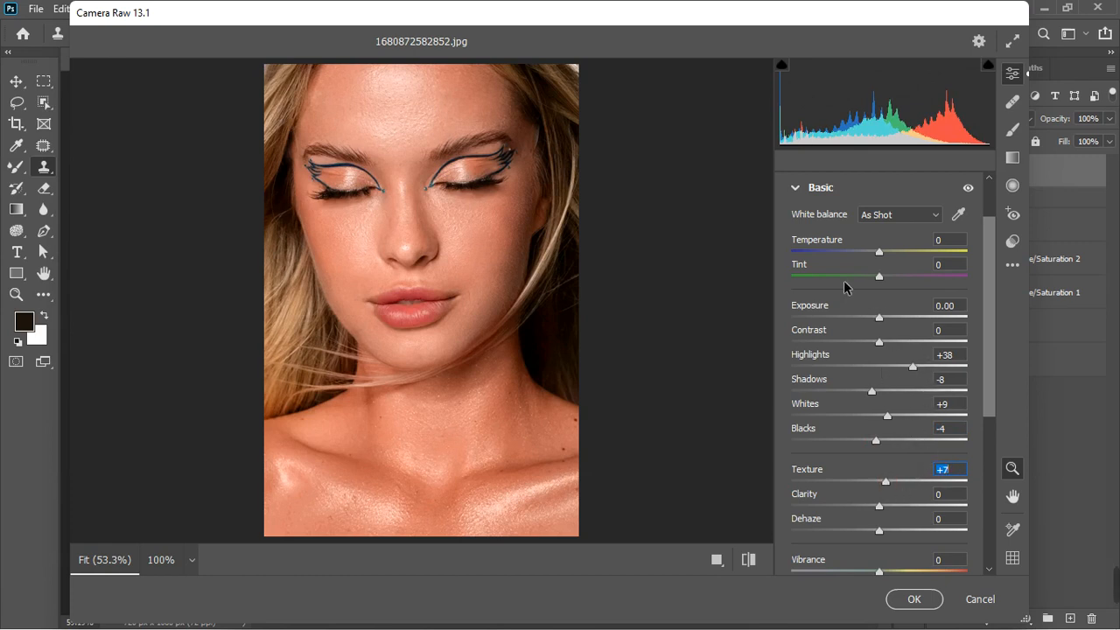
- Set the Detail Sharpening to 4 in the Camera Raw adjustments
left_click(798, 190)
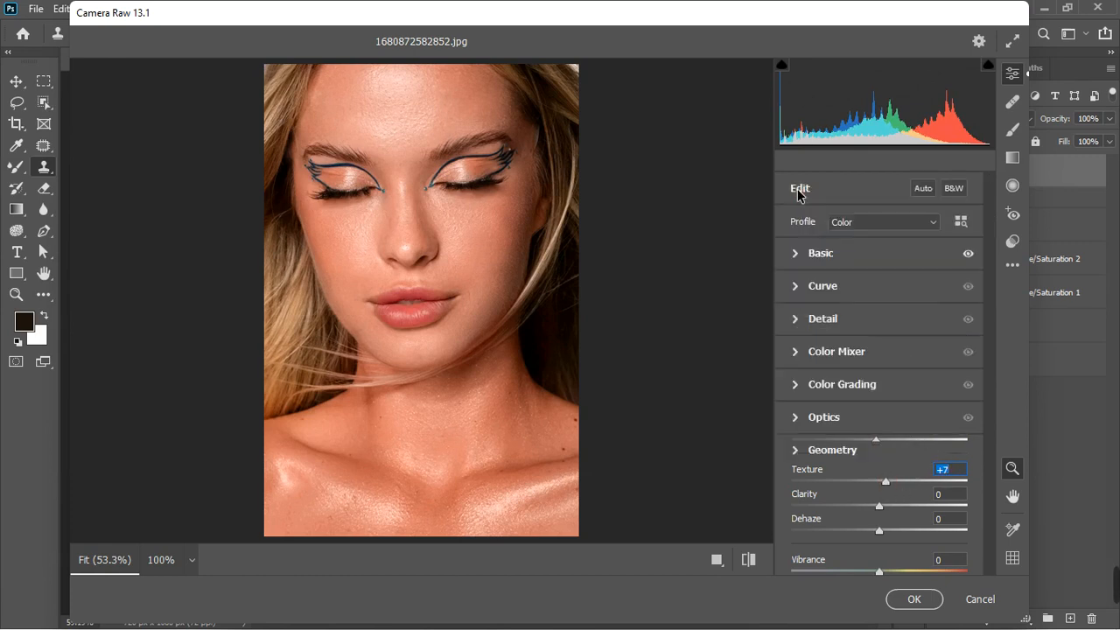
left_click(797, 321)
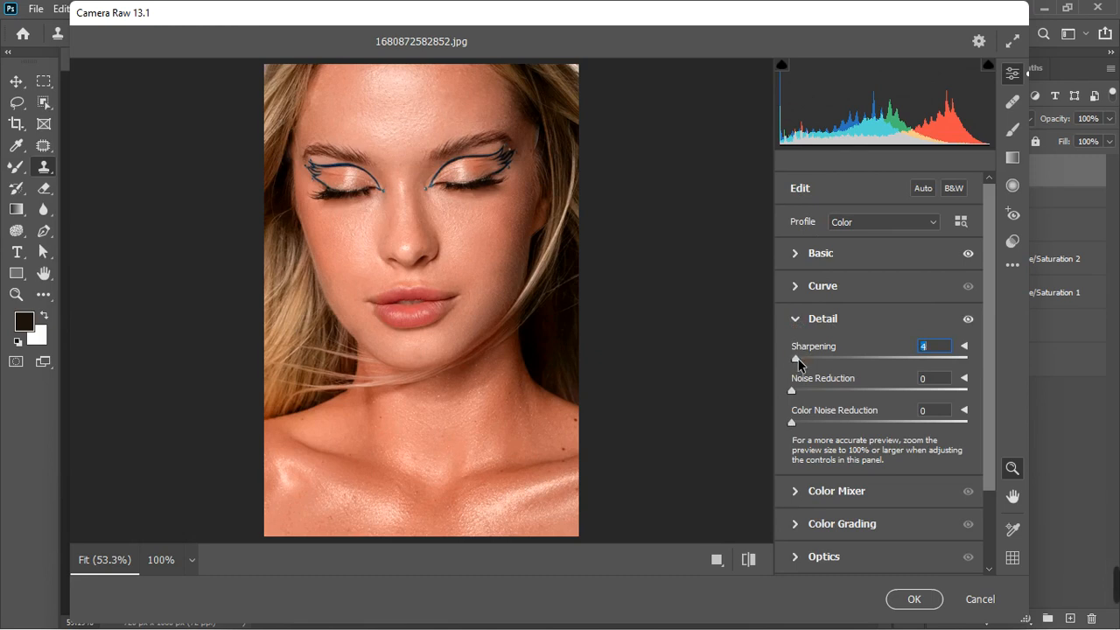
left_click(798, 320)
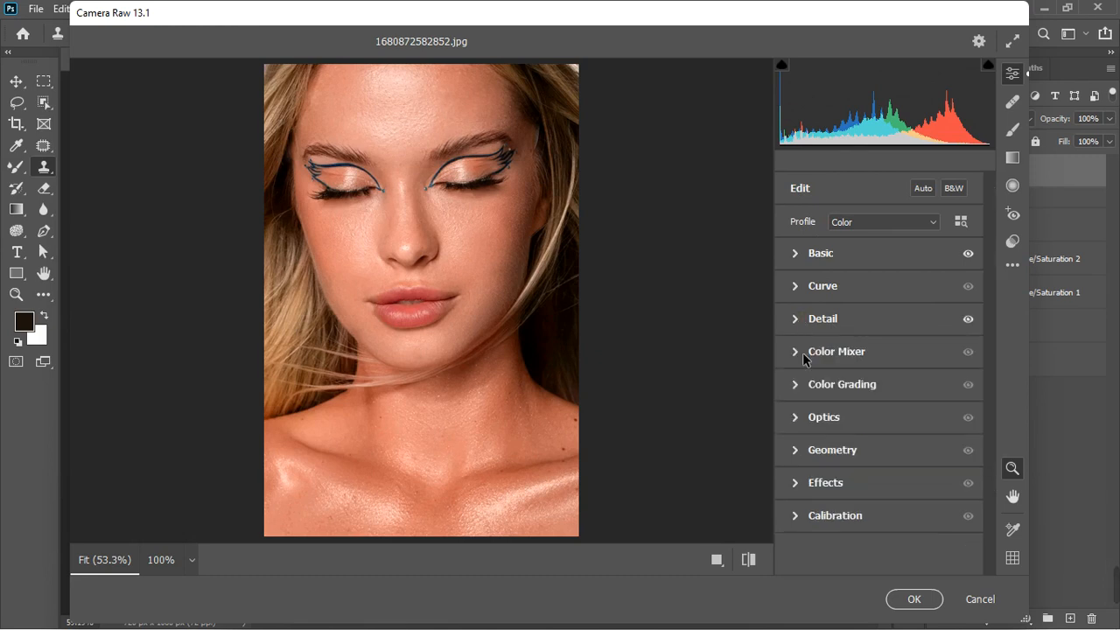
- In the HSL Color Mixer, set the saturation of Reds to +61, Yellows to +22 and Oranges to +21
left_click(803, 353)
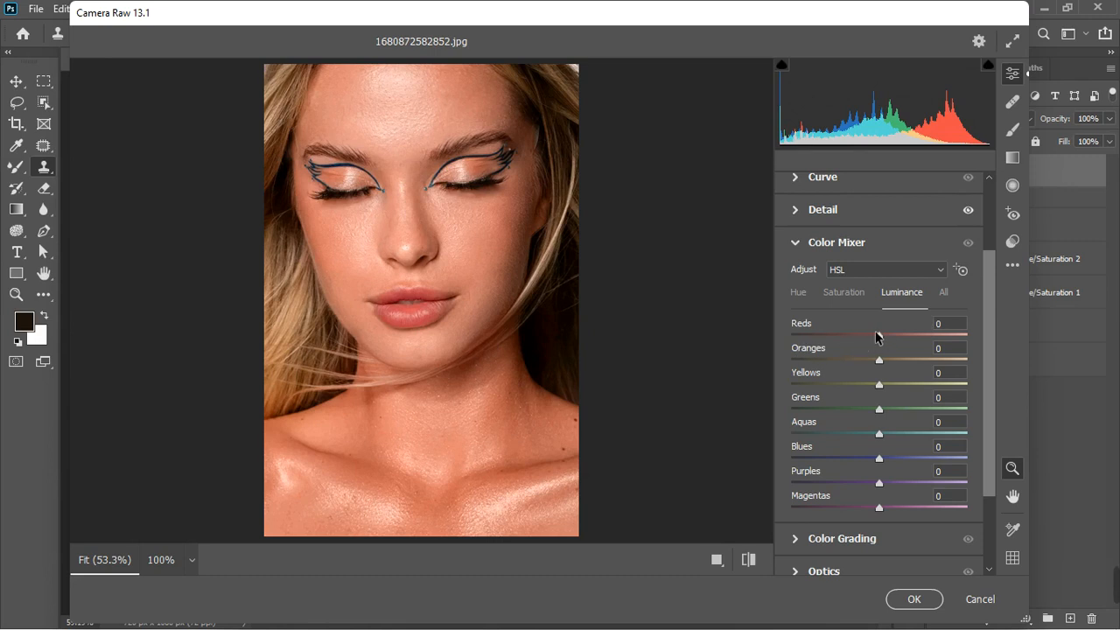
left_click(845, 295)
left_click_drag(879, 335, 901, 335)
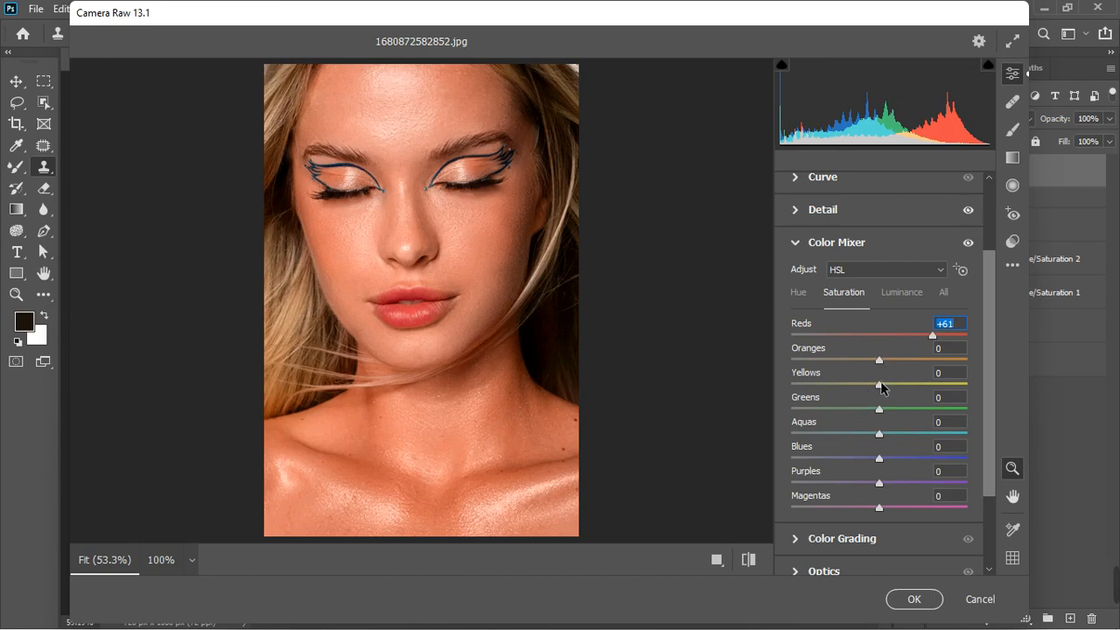
left_click_drag(880, 388, 897, 382)
left_click_drag(881, 360, 894, 366)
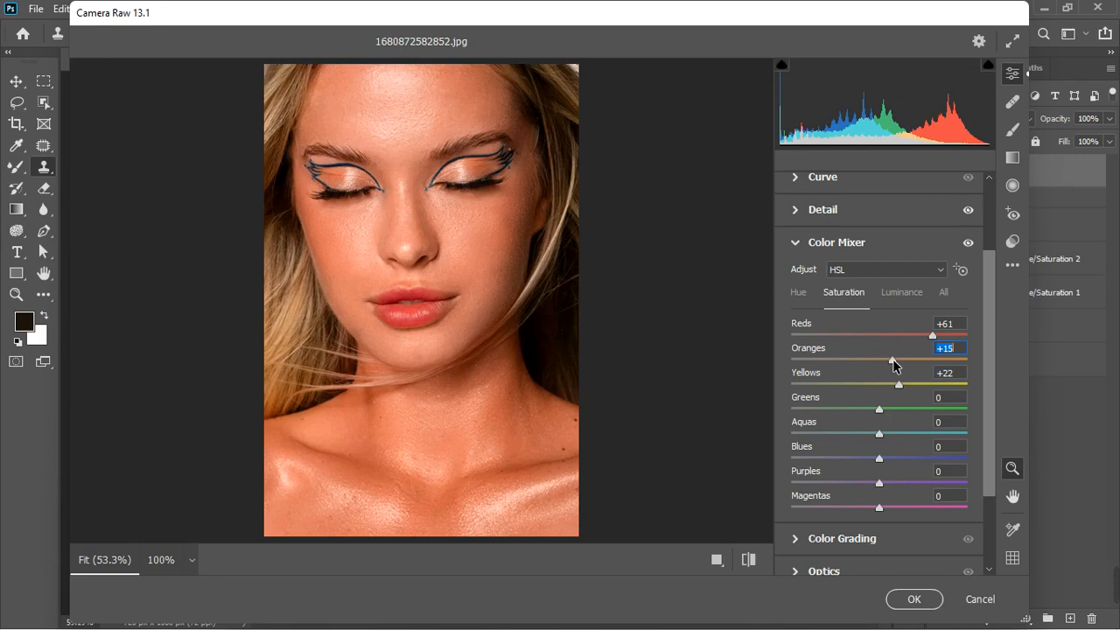
left_click_drag(897, 359, 899, 359)
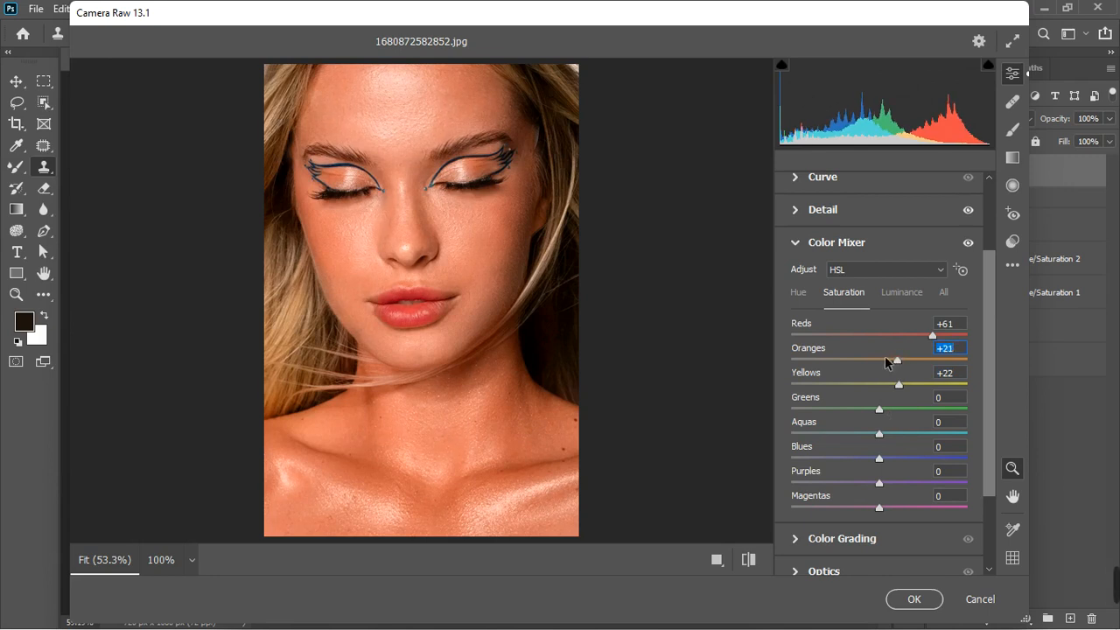
- Shift the Color Mixer hue of Yellows to -20 and Oranges to +10
left_click(806, 293)
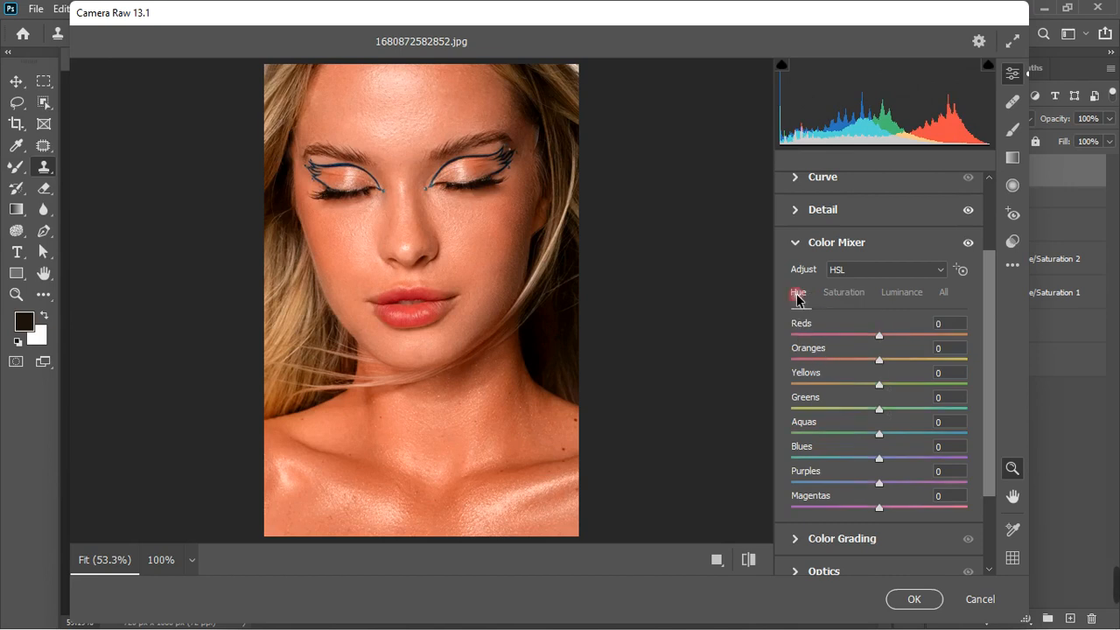
left_click(874, 392)
left_click_drag(874, 392, 862, 393)
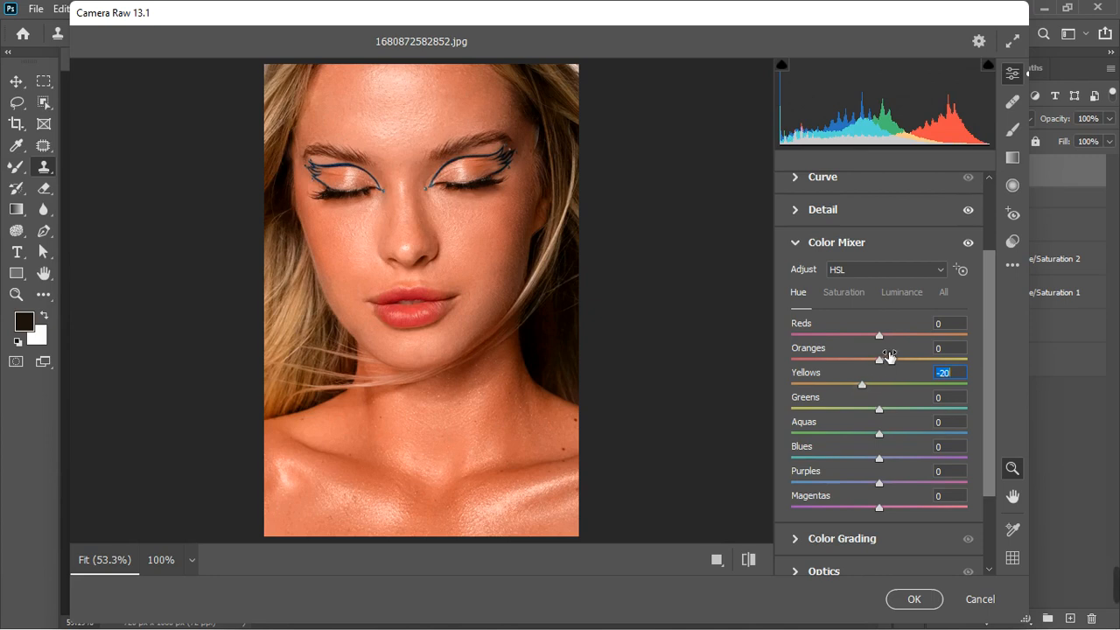
left_click_drag(880, 360, 890, 360)
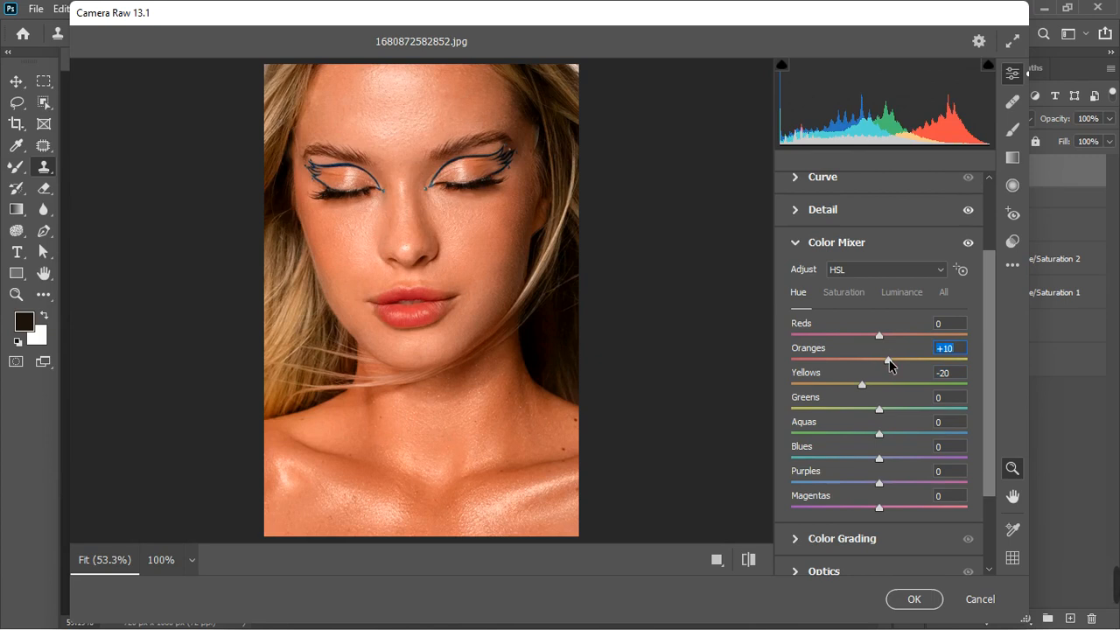
- Set Color Mixer saturation to +48 for Blues and +36 for Aquas, and hue to -21 for Blues and -27 for Purples
left_click(840, 292)
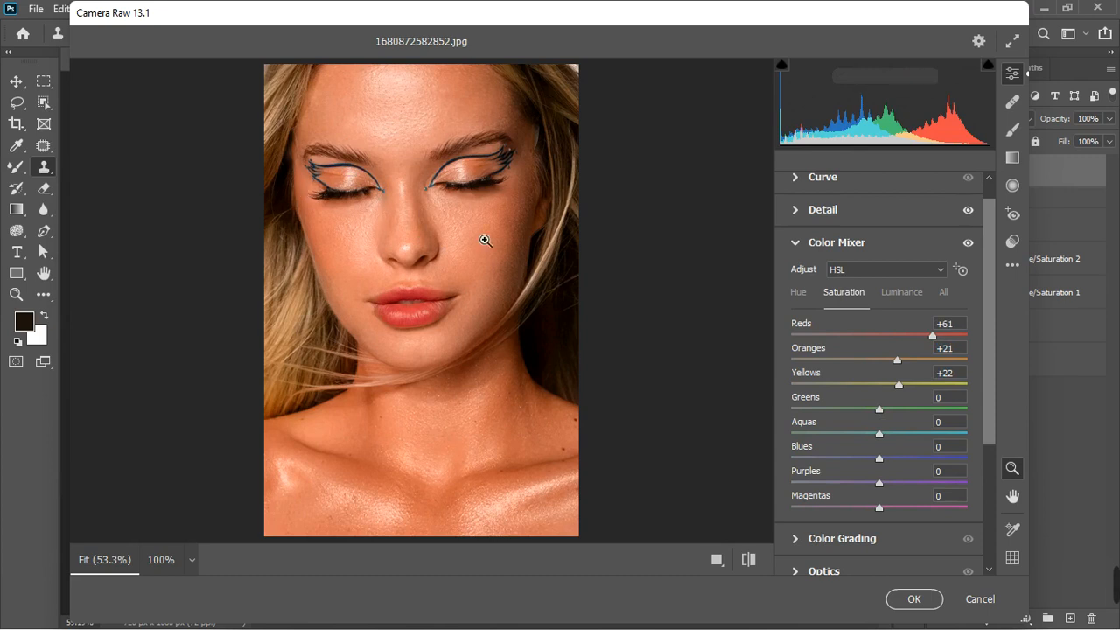
left_click_drag(878, 461, 906, 459)
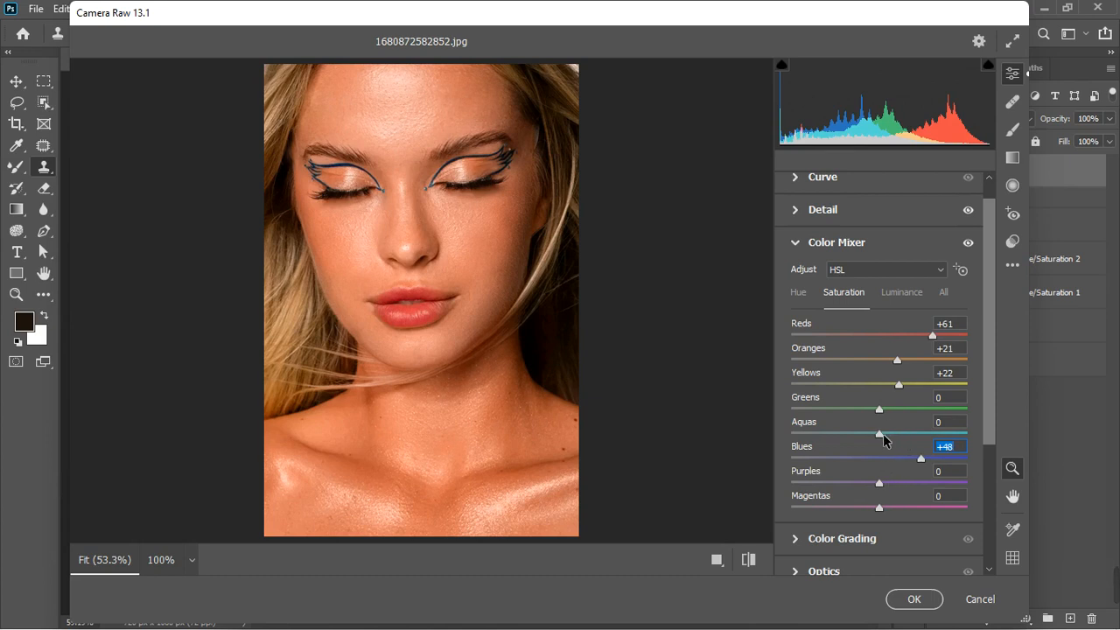
left_click_drag(881, 433, 919, 438)
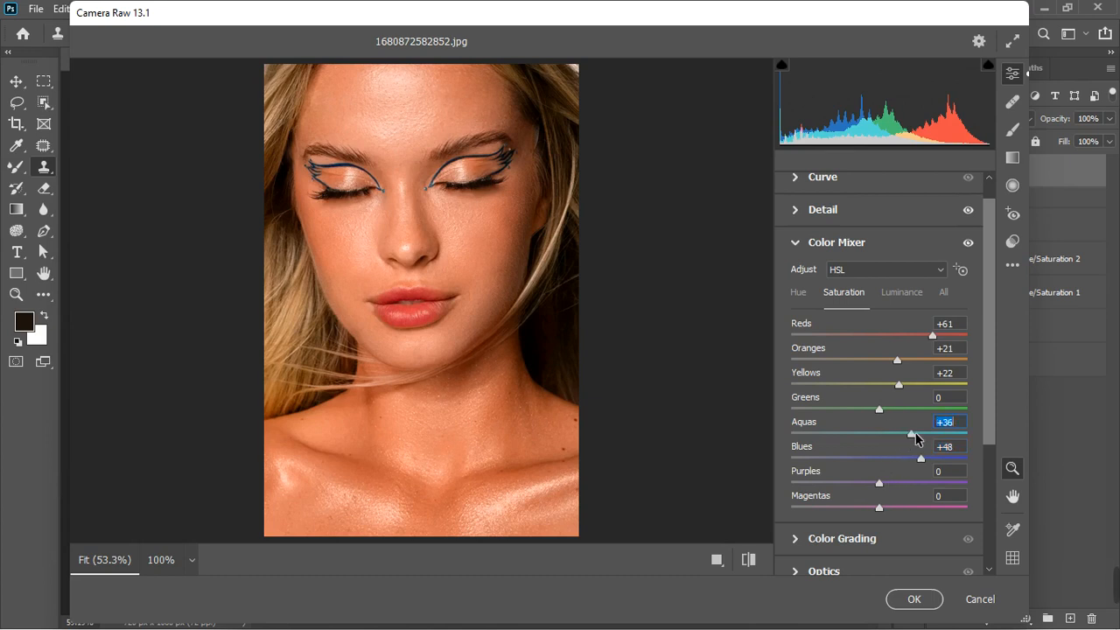
left_click(802, 298)
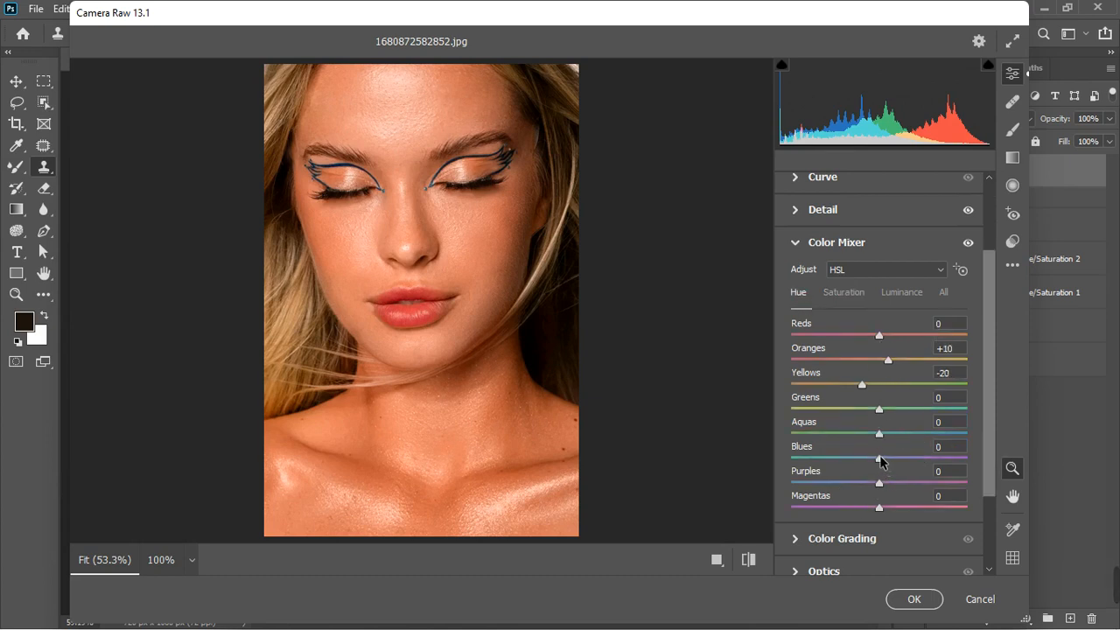
left_click_drag(878, 465, 855, 488)
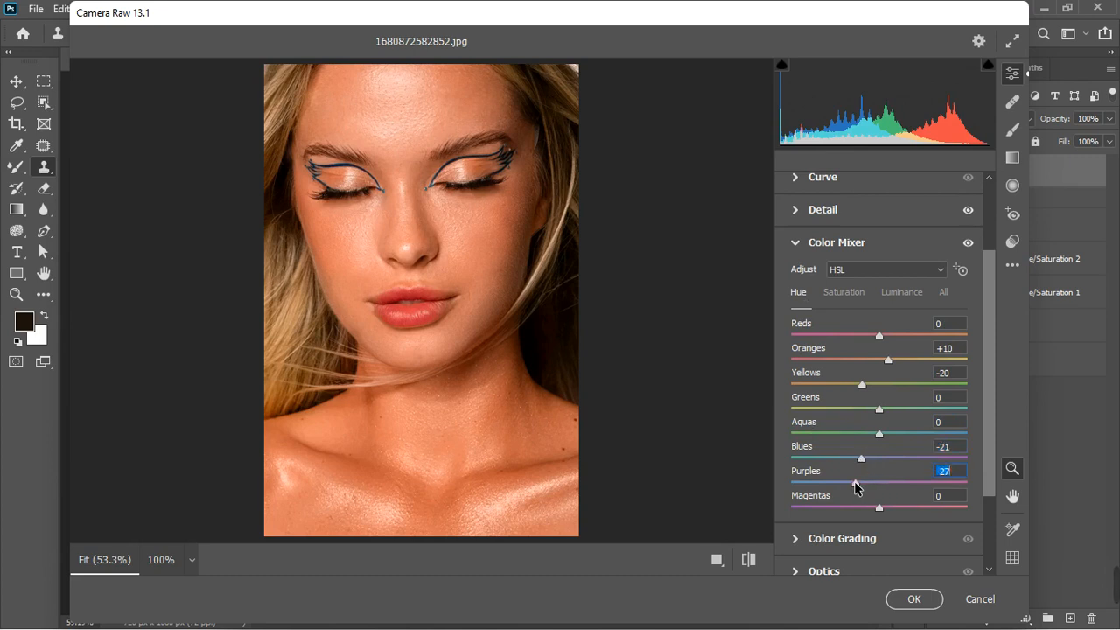
- Set the Color Mixer luminance of Blues to +7 and collapse the Color Mixer section
left_click(901, 297)
left_click_drag(880, 459, 886, 465)
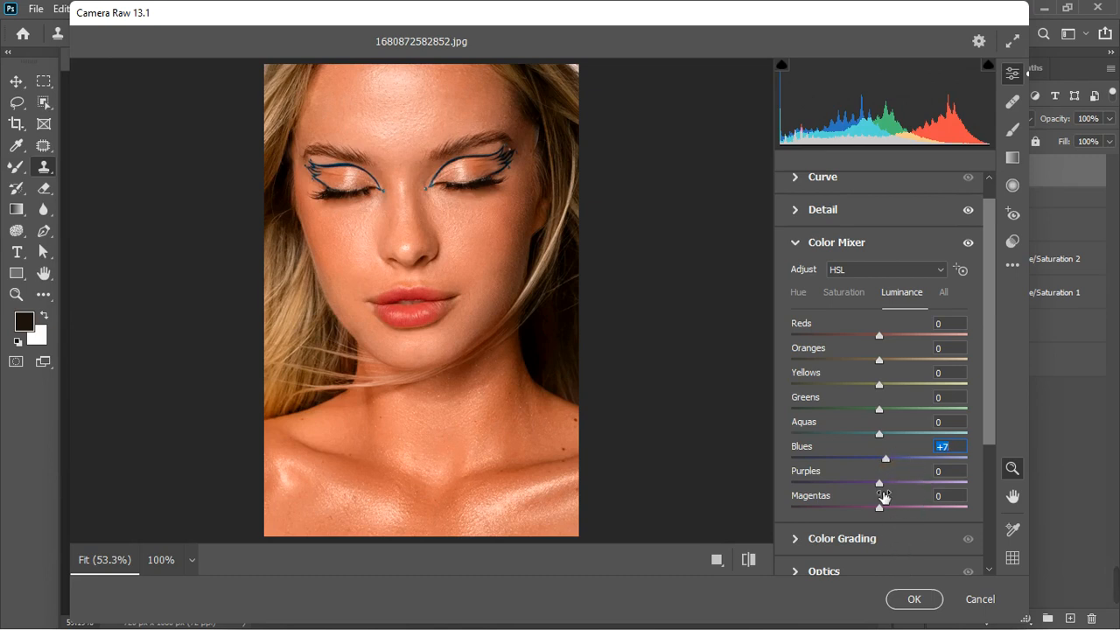
scroll(880, 471, "down", 2)
scroll(833, 357, "up", 5)
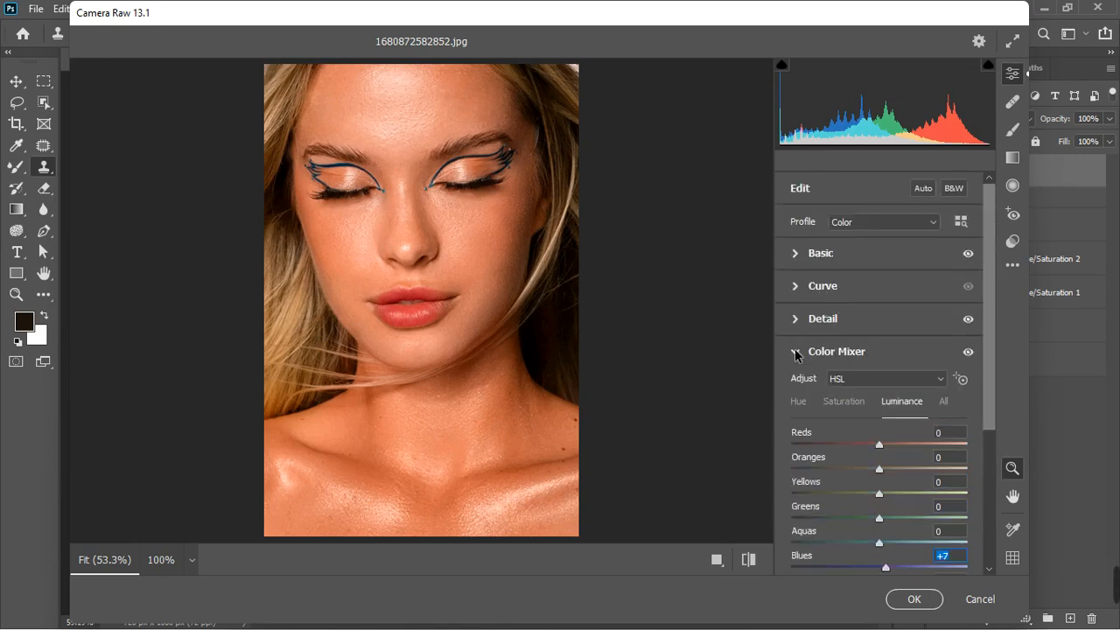
left_click(797, 352)
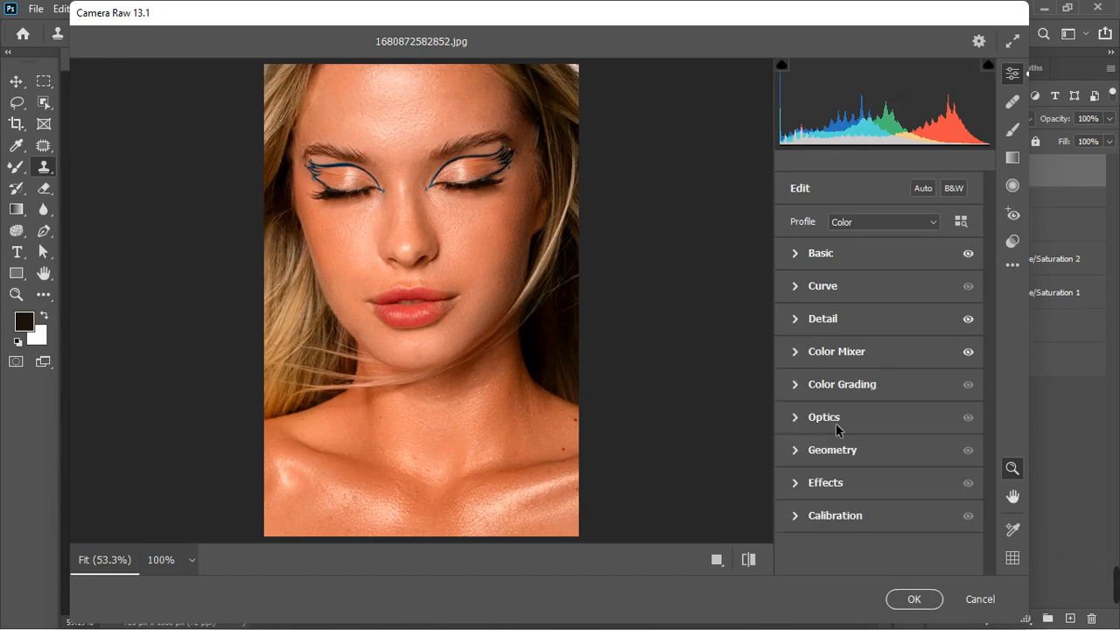
- In Calibration, set the Red Primary hue to +21 and the Blue Primary hue to -21
left_click(795, 516)
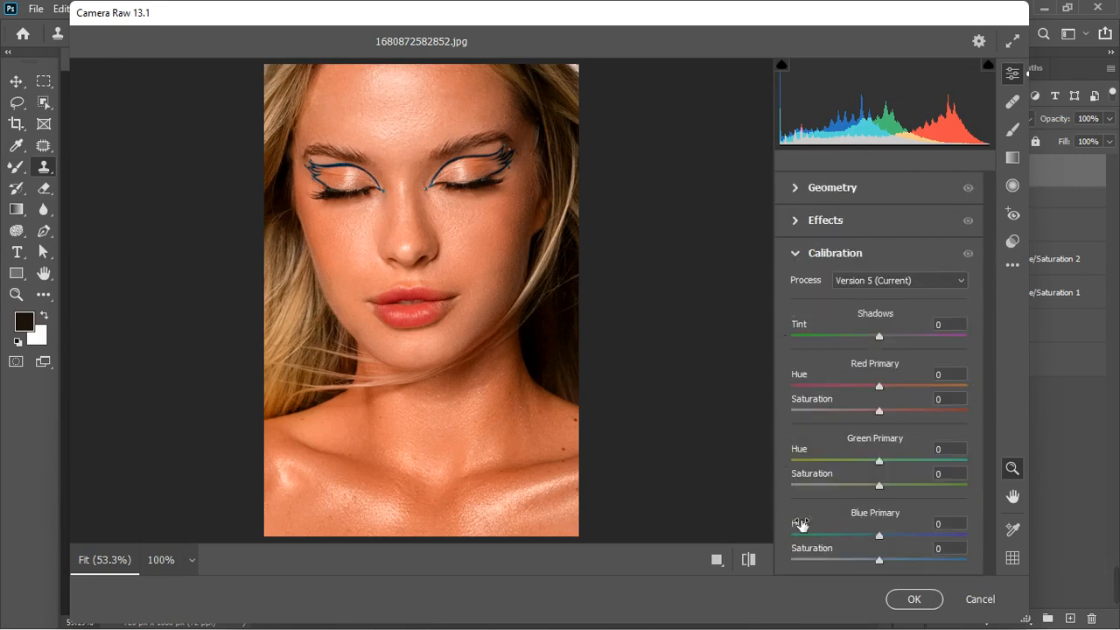
left_click(881, 388)
left_click_drag(888, 389, 897, 386)
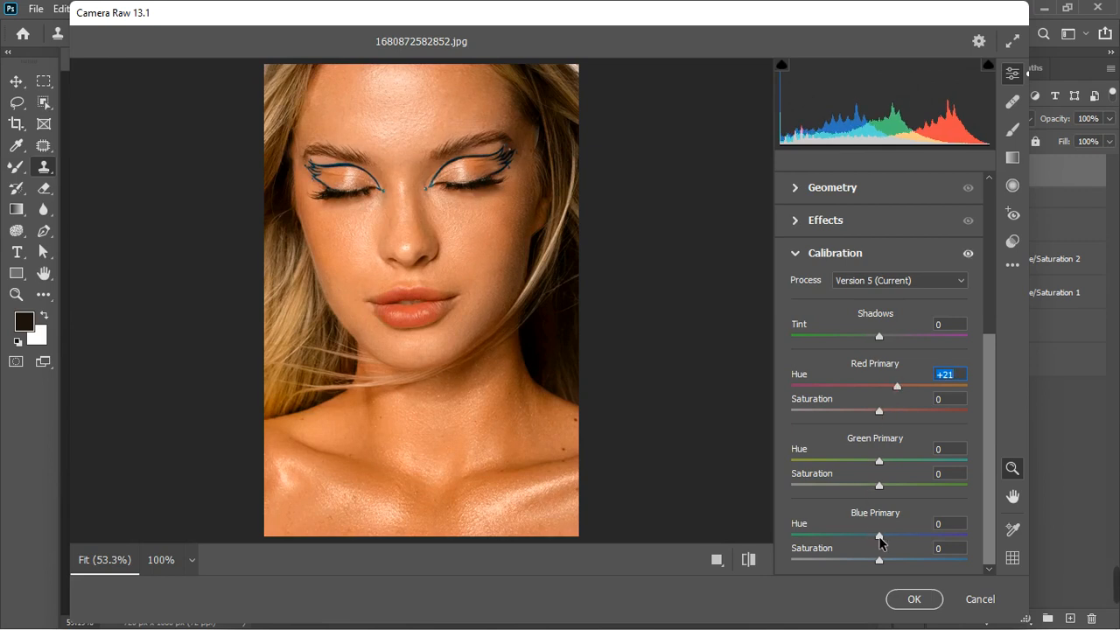
left_click_drag(881, 538, 851, 542)
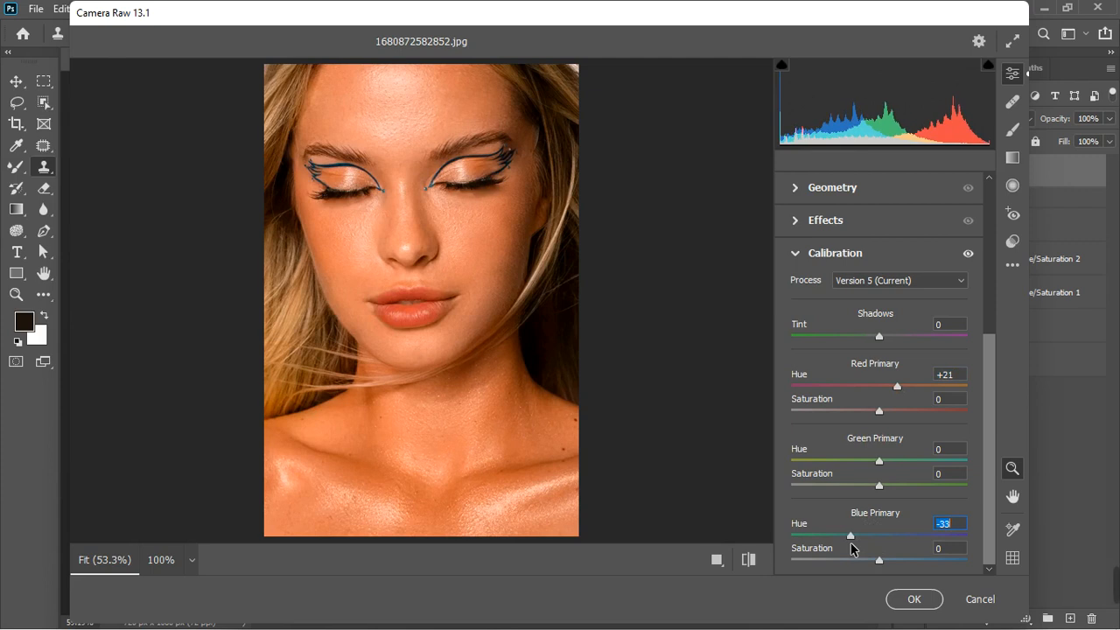
left_click(855, 546)
left_click_drag(852, 544, 861, 536)
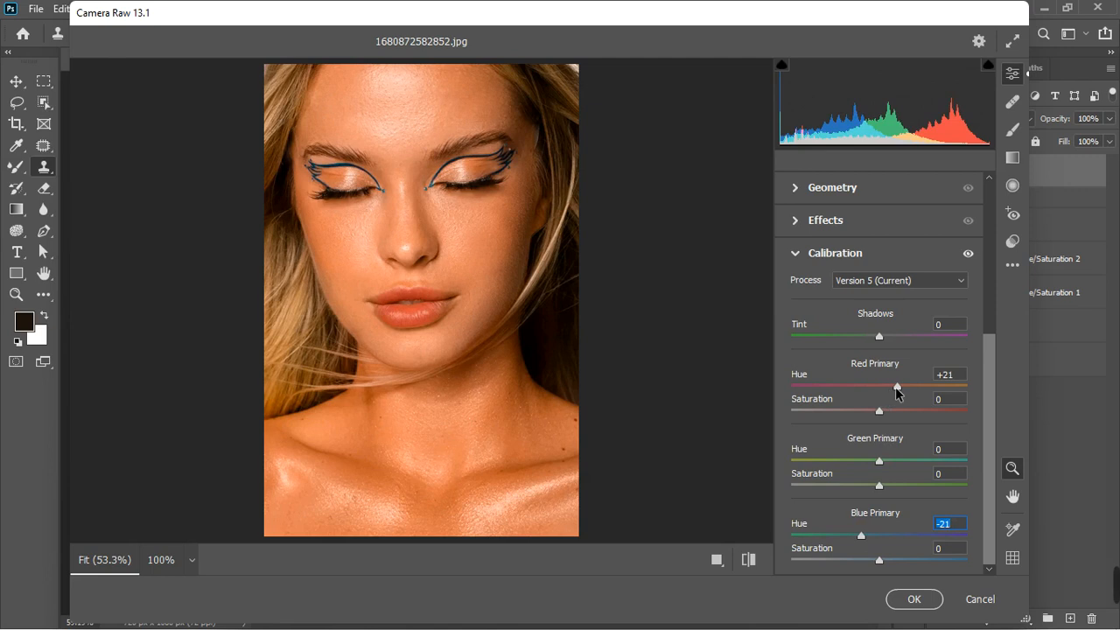
- Try positive and negative Green Primary hues in Calibration and settle on +22
left_click_drag(880, 462, 908, 464)
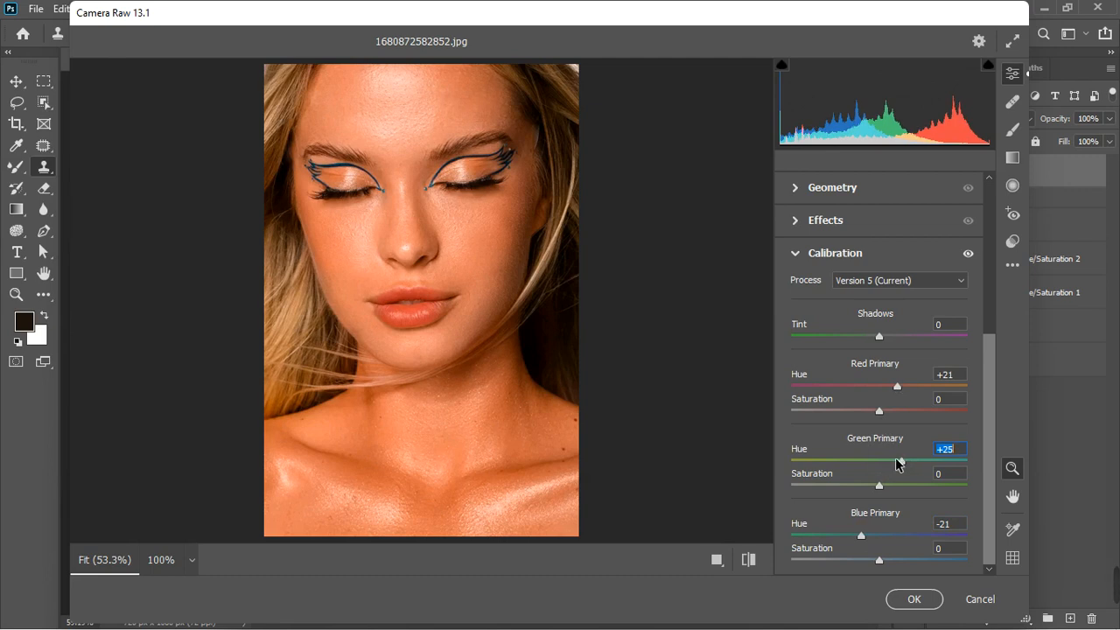
left_click_drag(906, 463, 850, 465)
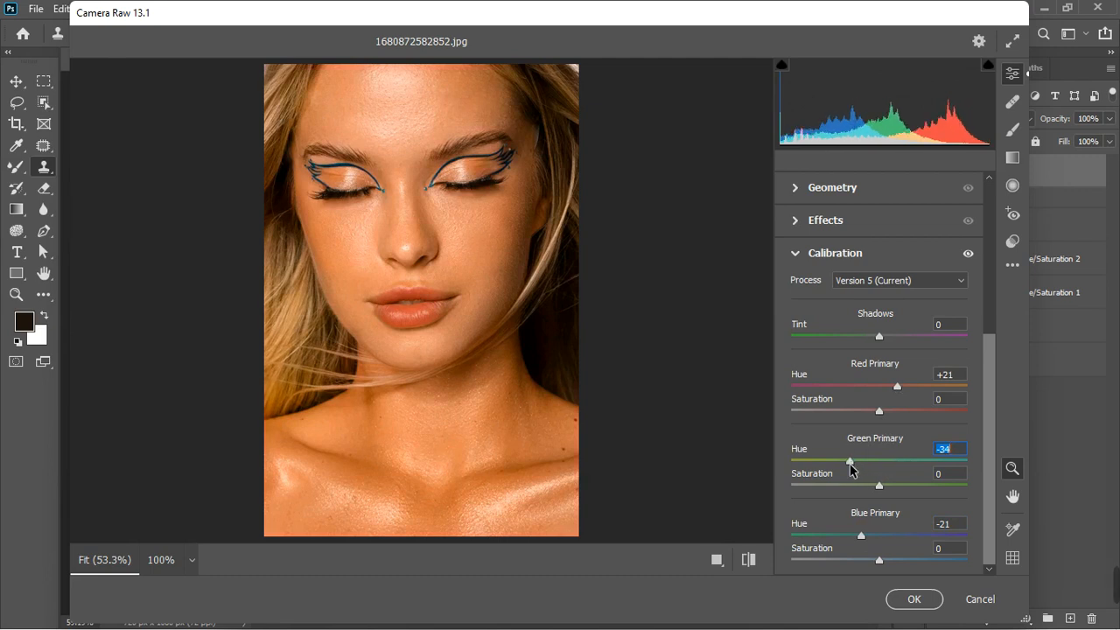
left_click_drag(873, 463, 901, 456)
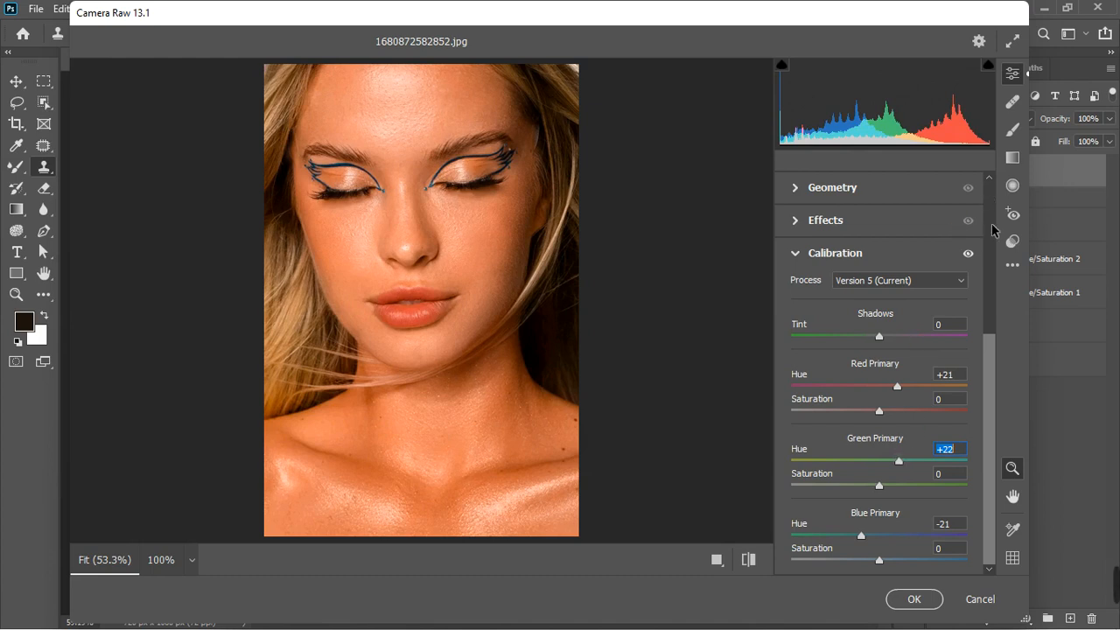
- Compare the portrait with and without the Calibration adjustments
left_click(968, 255)
left_click(968, 255)
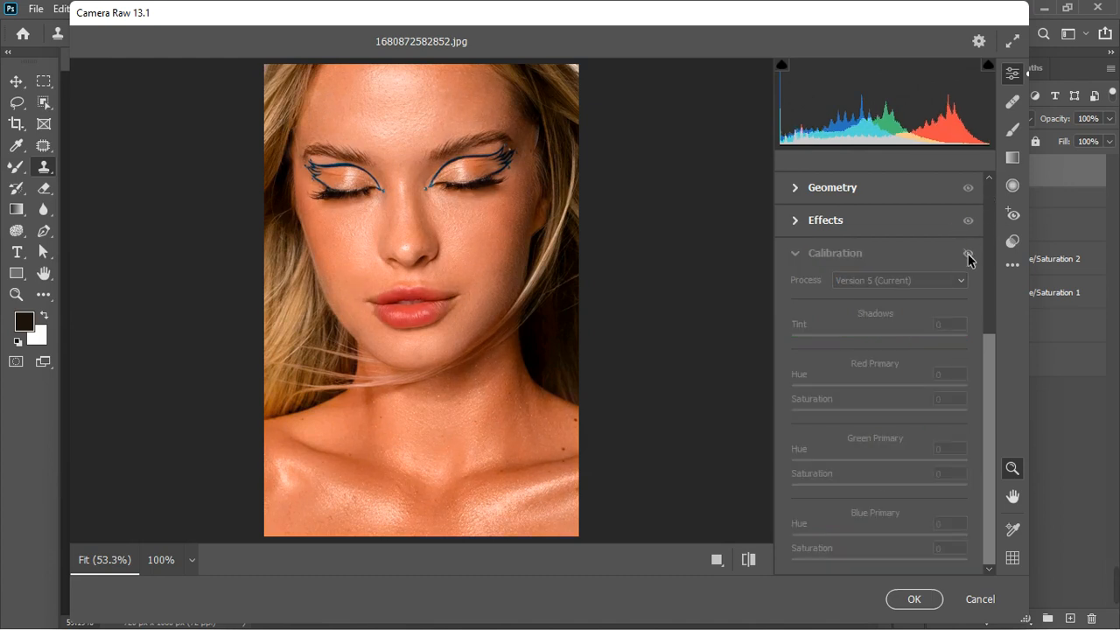
left_click(968, 255)
left_click(968, 255)
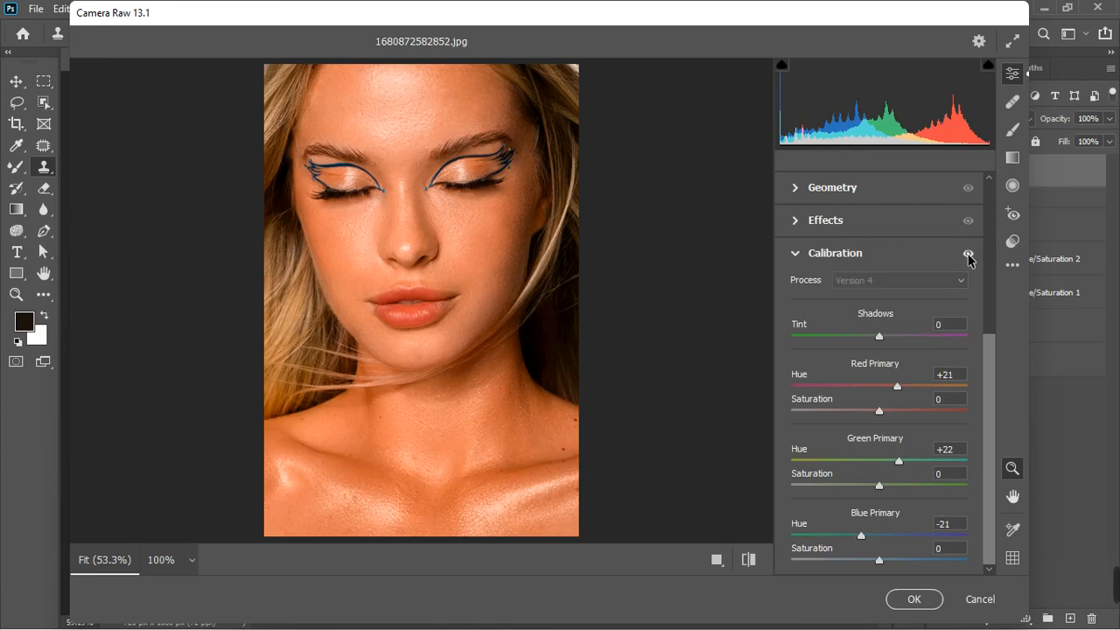
- Restore the Calibration adjustments and set the Red Primary hue to +20, Blue Primary hue to -7 and Green Primary hue to +24
left_click(968, 255)
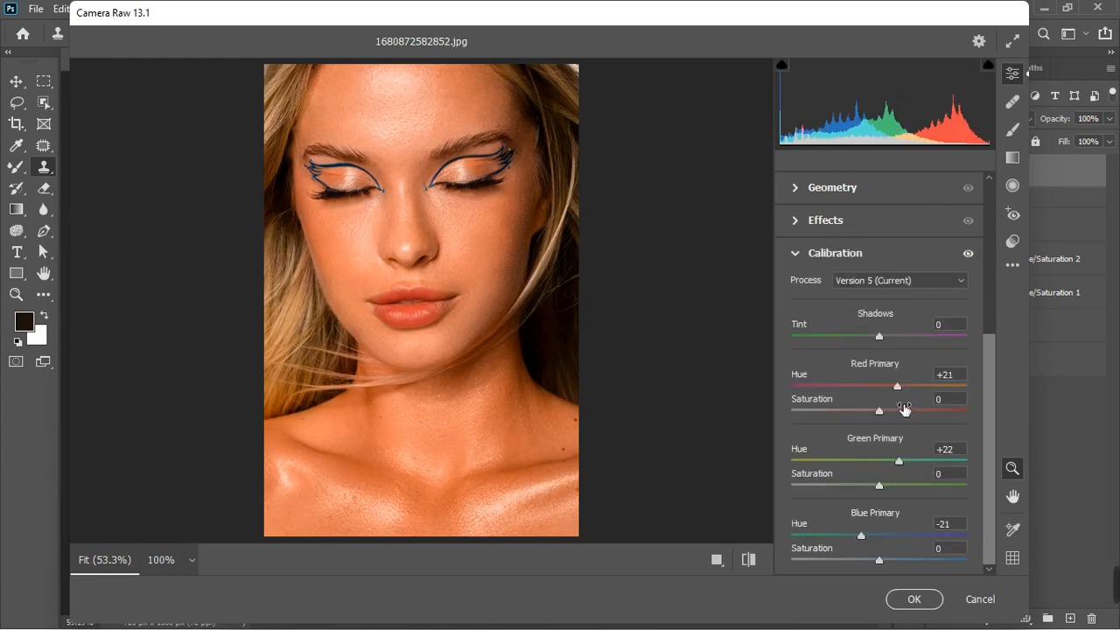
mouse_move(900, 385)
left_mouse_down()
mouse_move(884, 392)
mouse_move(898, 386)
left_mouse_up()
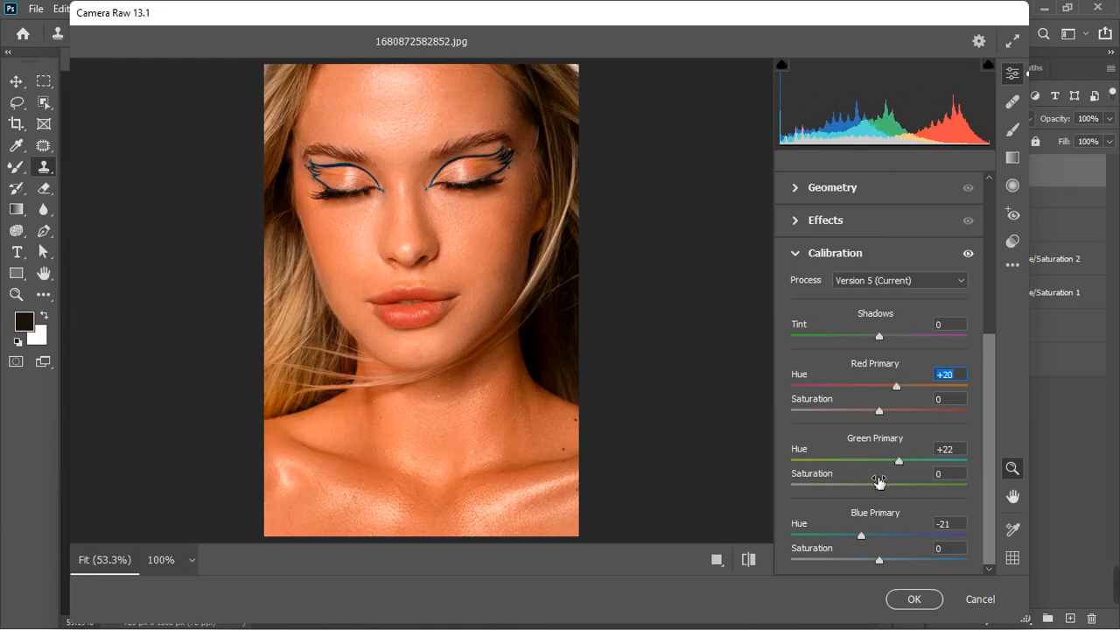
left_click_drag(861, 535, 873, 532)
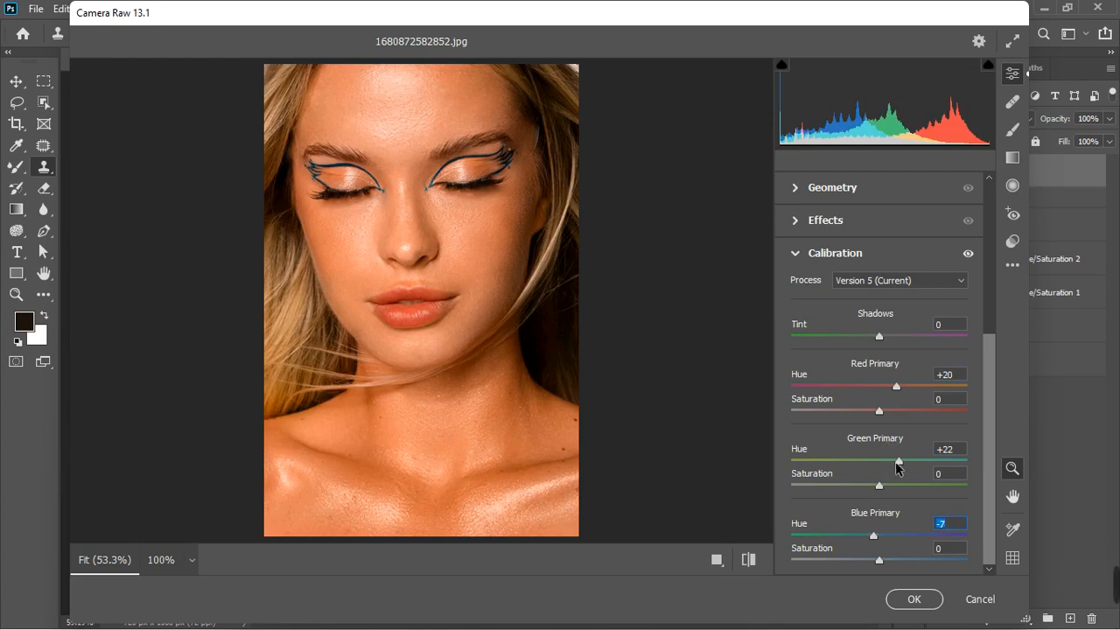
left_click_drag(898, 461, 893, 461)
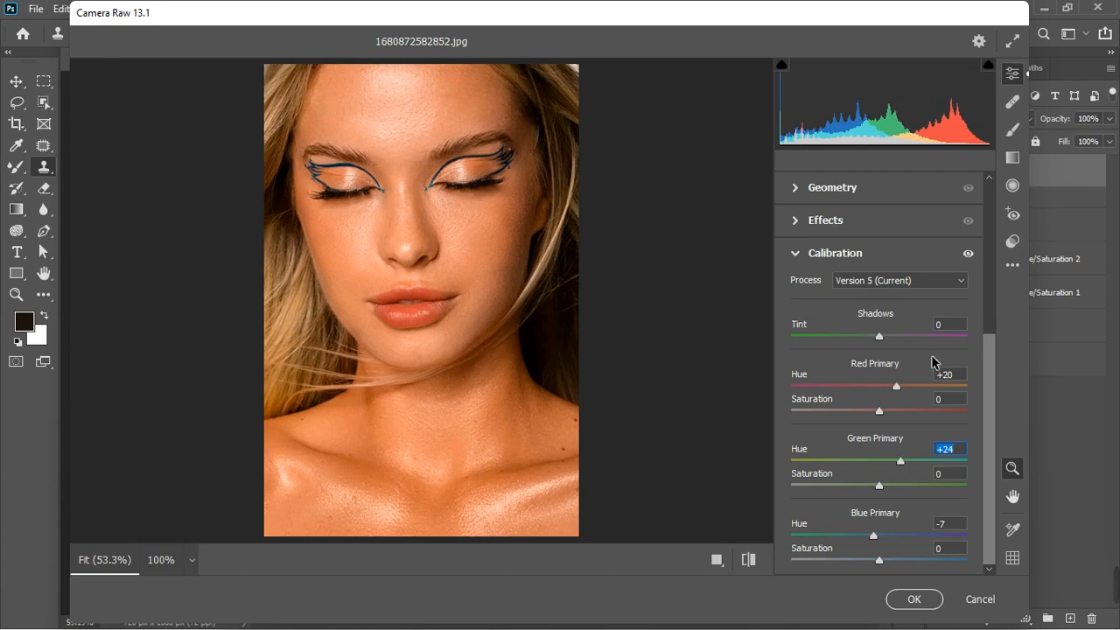
- Compare the portrait with and without the Calibration adjustments and apply the Camera Raw grading to Layer 2
left_click(967, 255)
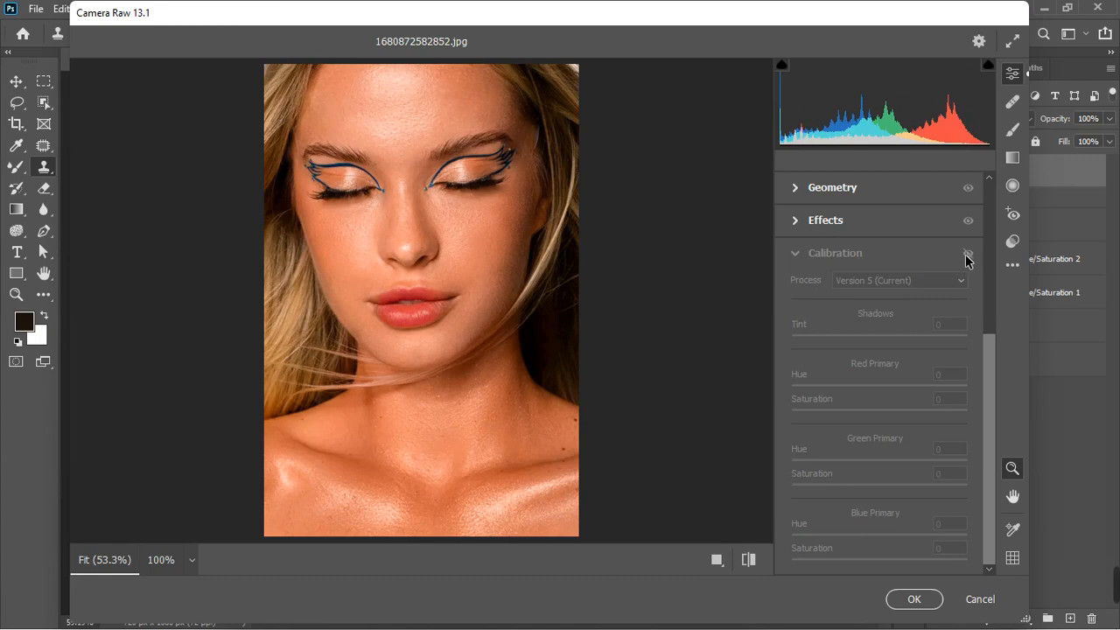
left_click(968, 255)
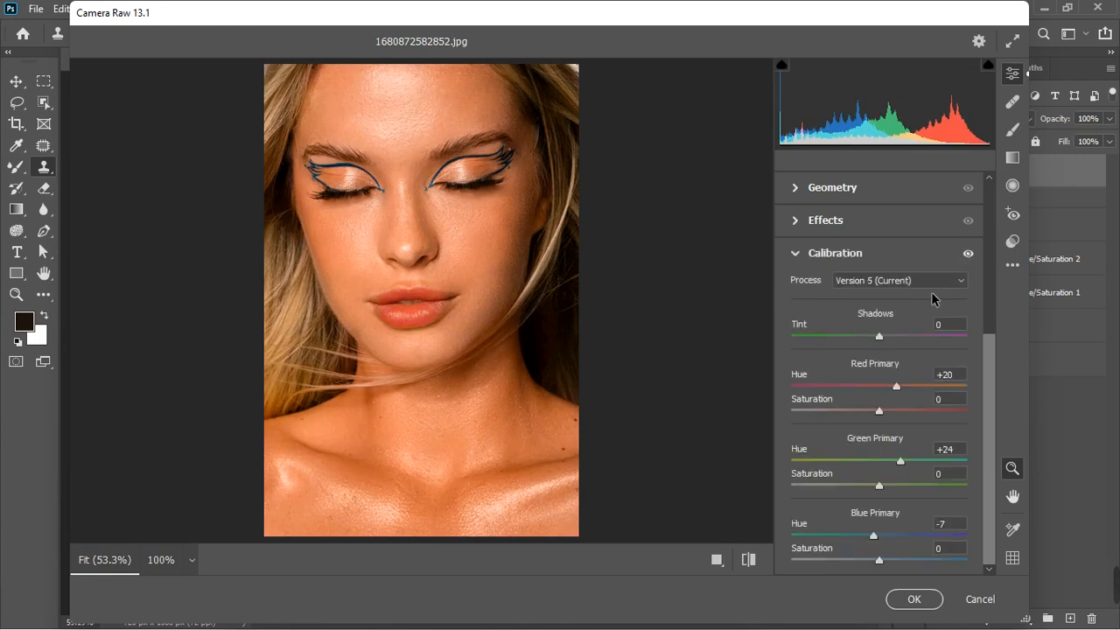
left_click(913, 600)
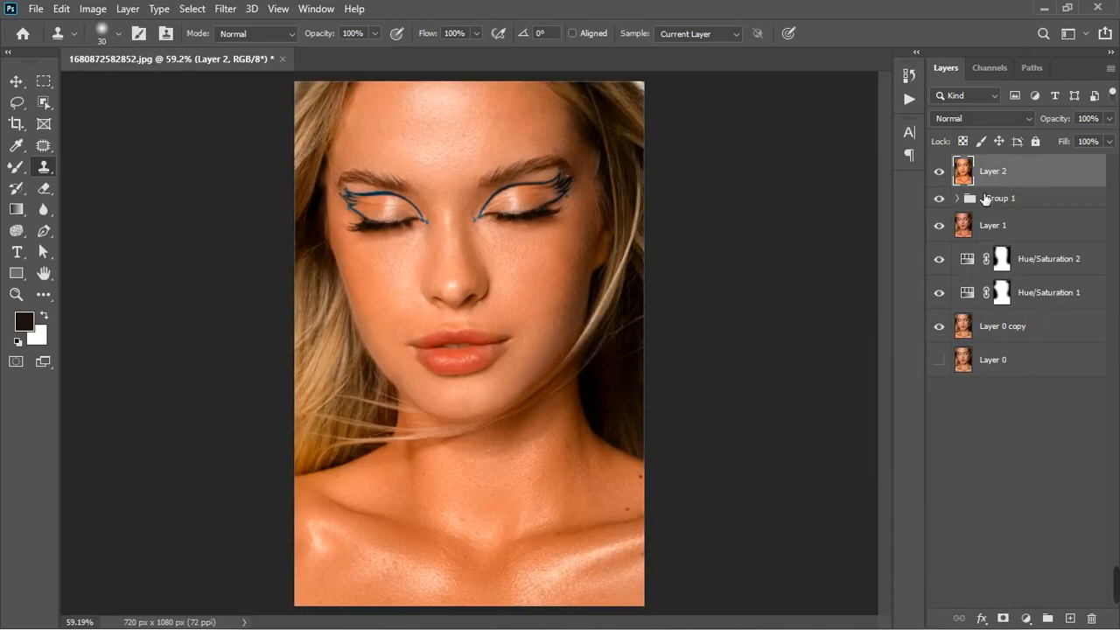
- Add a white layer mask to Layer 2 and switch to the regular Brush tool
left_click(1004, 619)
left_click(21, 173)
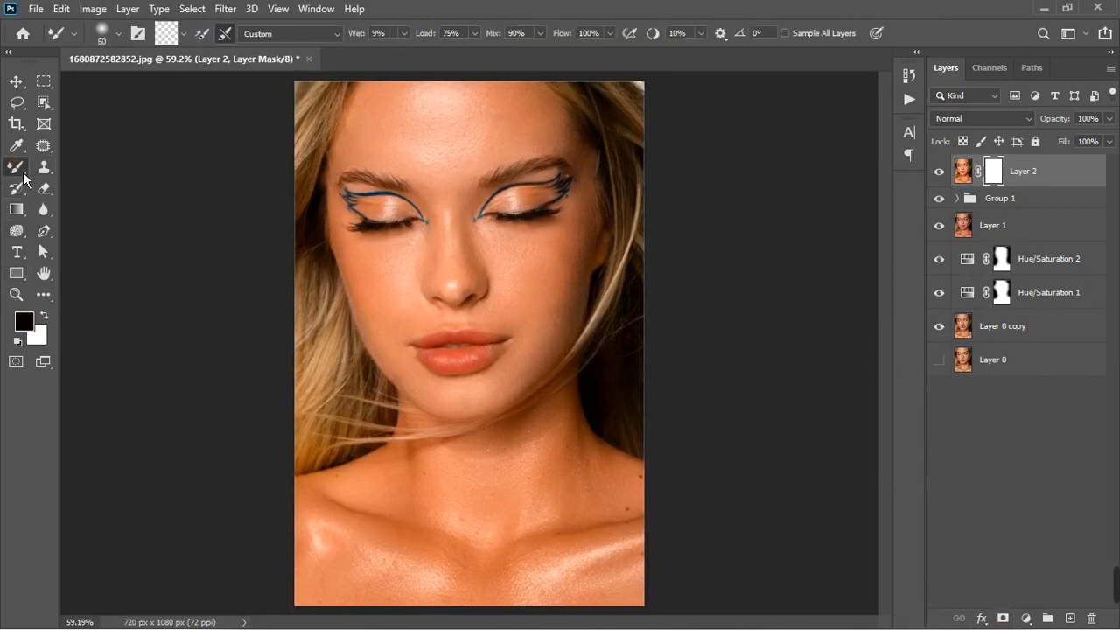
right_click(23, 178)
left_click(78, 164)
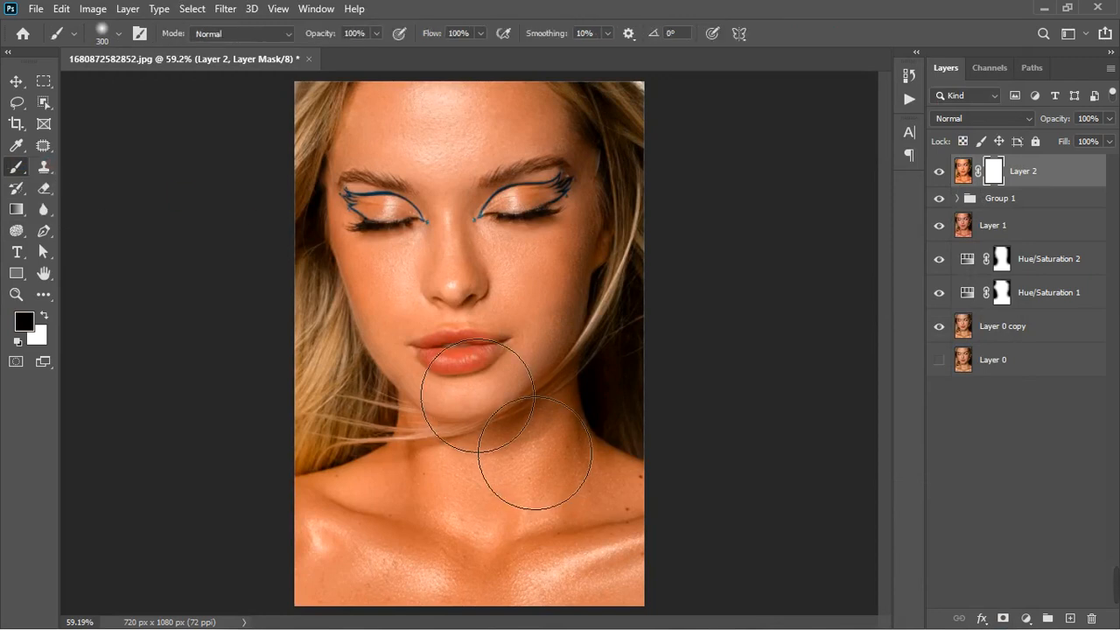
- Reduce the brush to 50 px and paint black over the lips on Layer 2's mask
key("bracketleft")
key("bracketleft")
key("bracketleft")
key("bracketleft")
key("bracketleft")
key("bracketleft")
key("bracketleft")
scroll(457, 347, "up", 7)
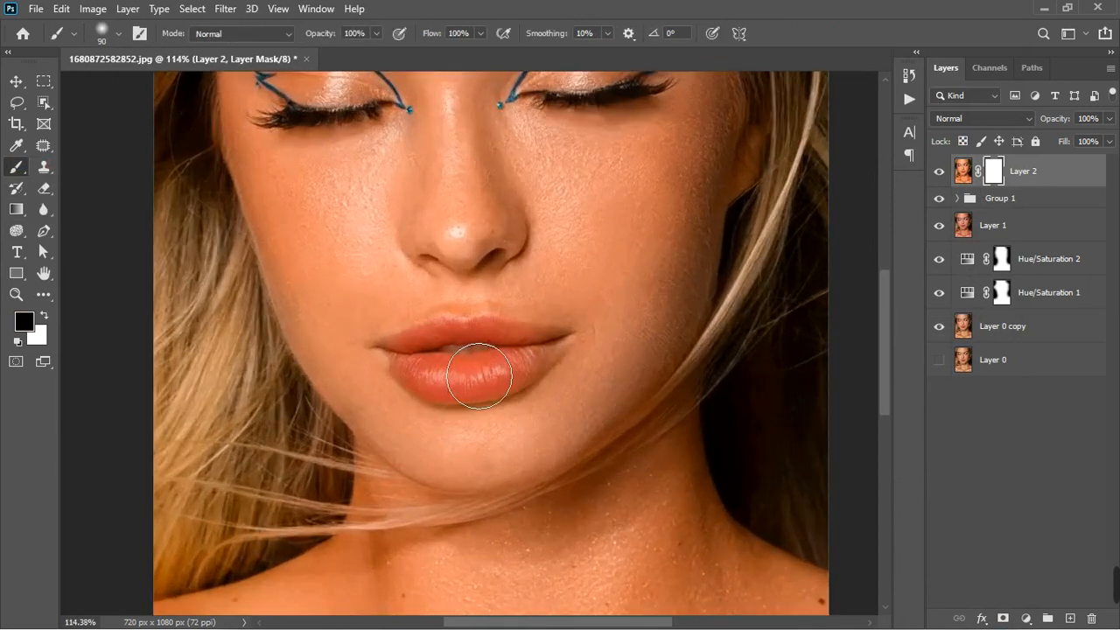
key("bracketleft")
key("bracketleft")
key("bracketleft")
key("bracketleft")
mouse_move(432, 380)
left_mouse_down()
mouse_move(465, 395)
mouse_move(533, 389)
mouse_move(555, 374)
mouse_move(505, 357)
mouse_move(418, 371)
mouse_move(465, 392)
mouse_move(535, 372)
mouse_move(537, 384)
mouse_move(445, 403)
left_mouse_up()
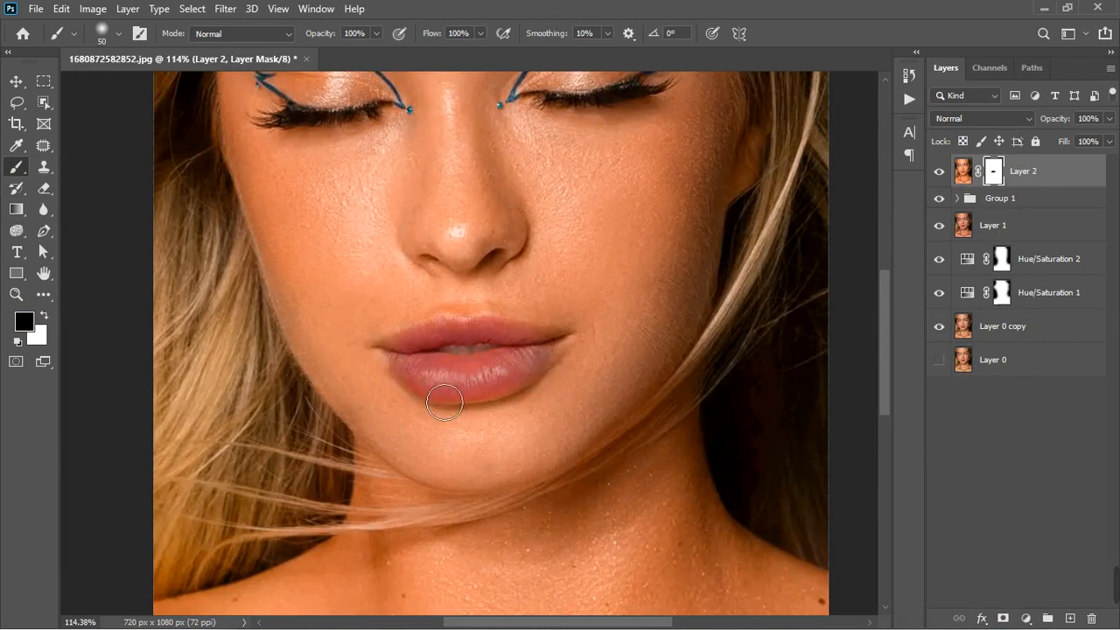
- Undo the lip painting, the layer mask and the Camera Raw grading on Layer 2
scroll(445, 403, "down", 5)
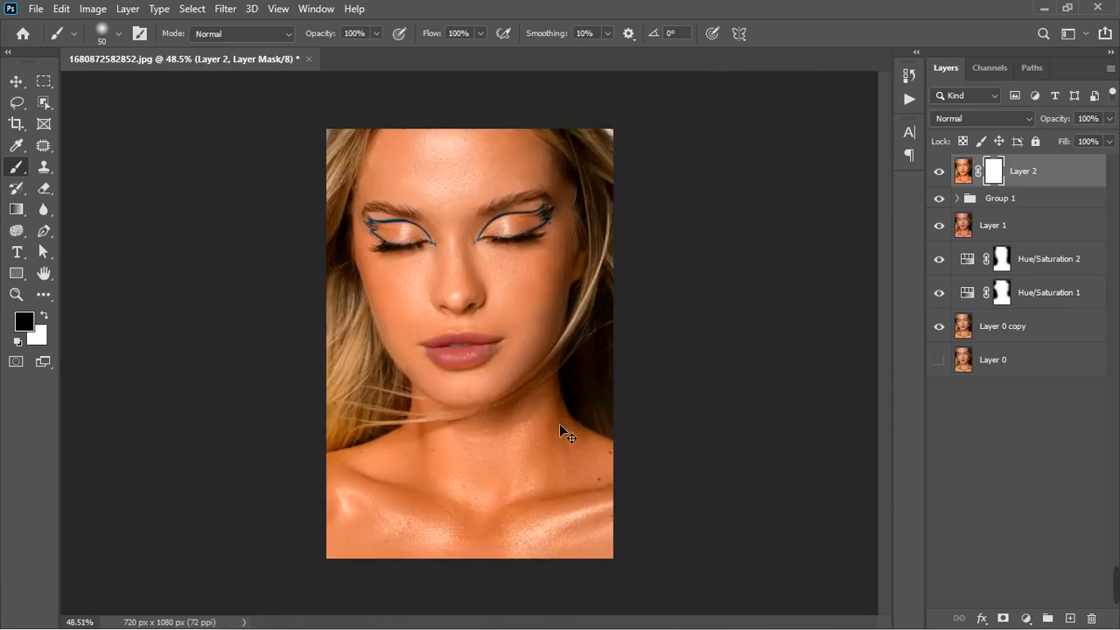
key("ctrl+i")
scroll(482, 372, "up", 2)
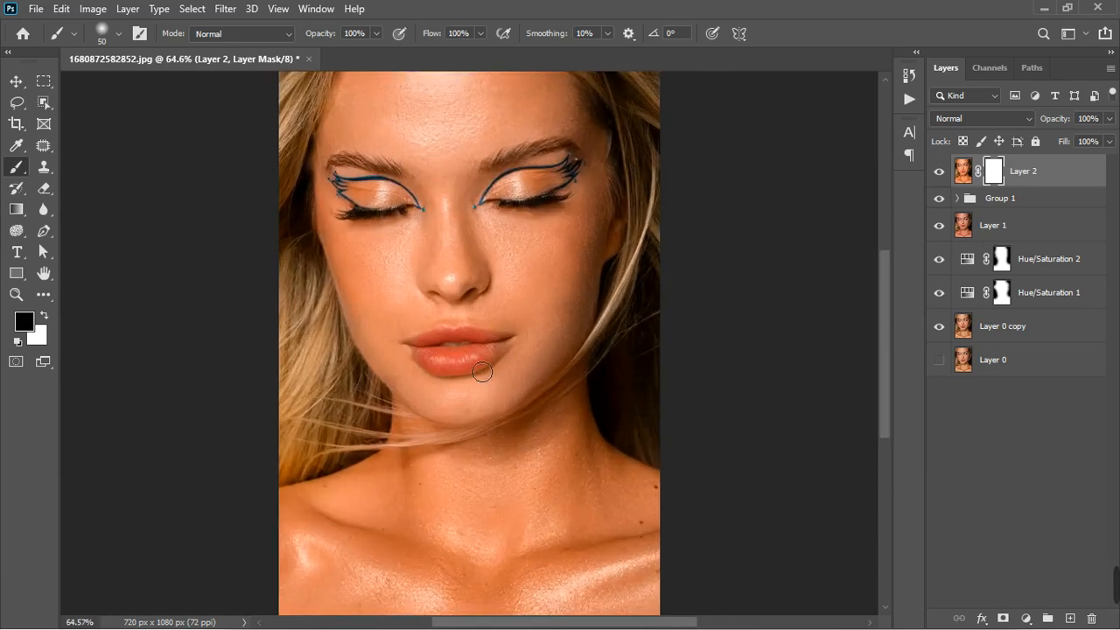
key("ctrl+z")
key("ctrl+z")
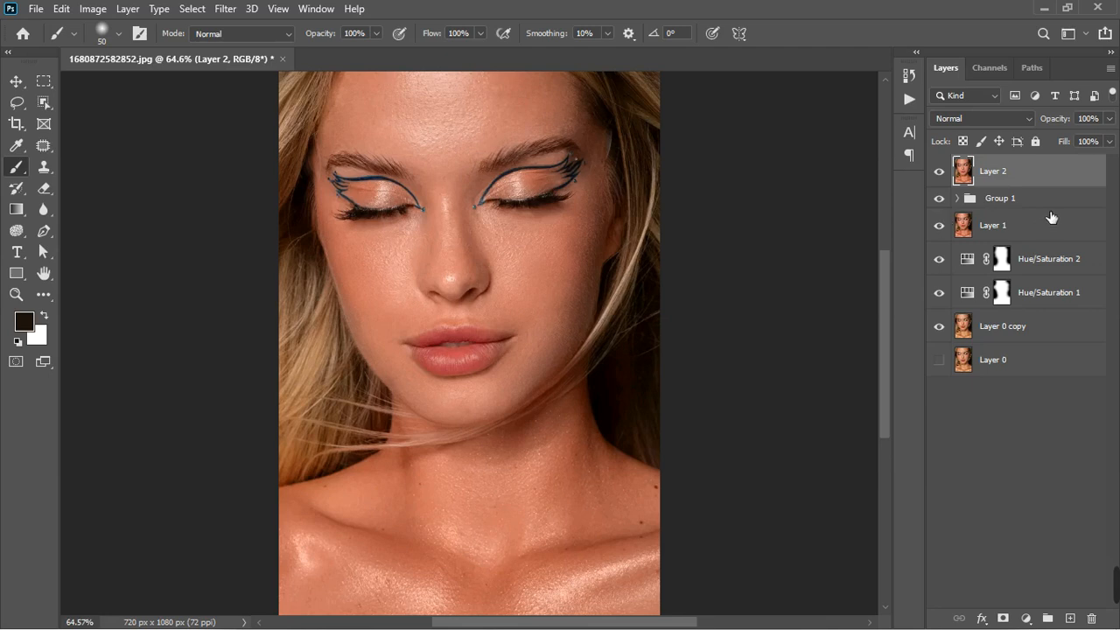
- Open the Camera Raw Filter on Layer 2 and, under Basic, set Highlights +32, Shadows -17, Whites +7 and Blacks -10
left_click(230, 10)
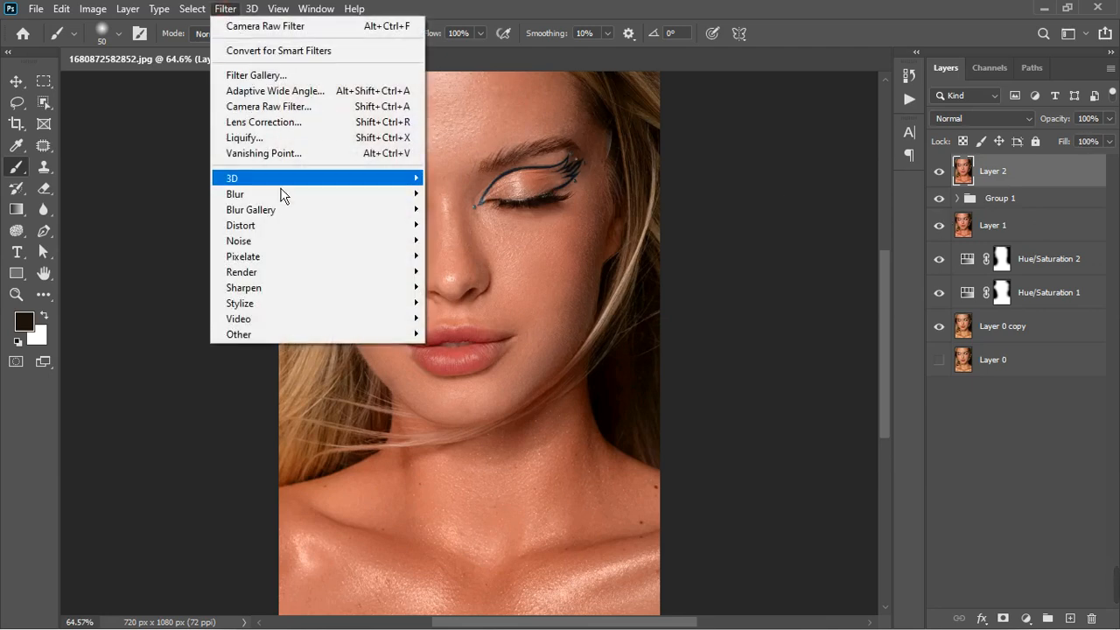
left_click(289, 107)
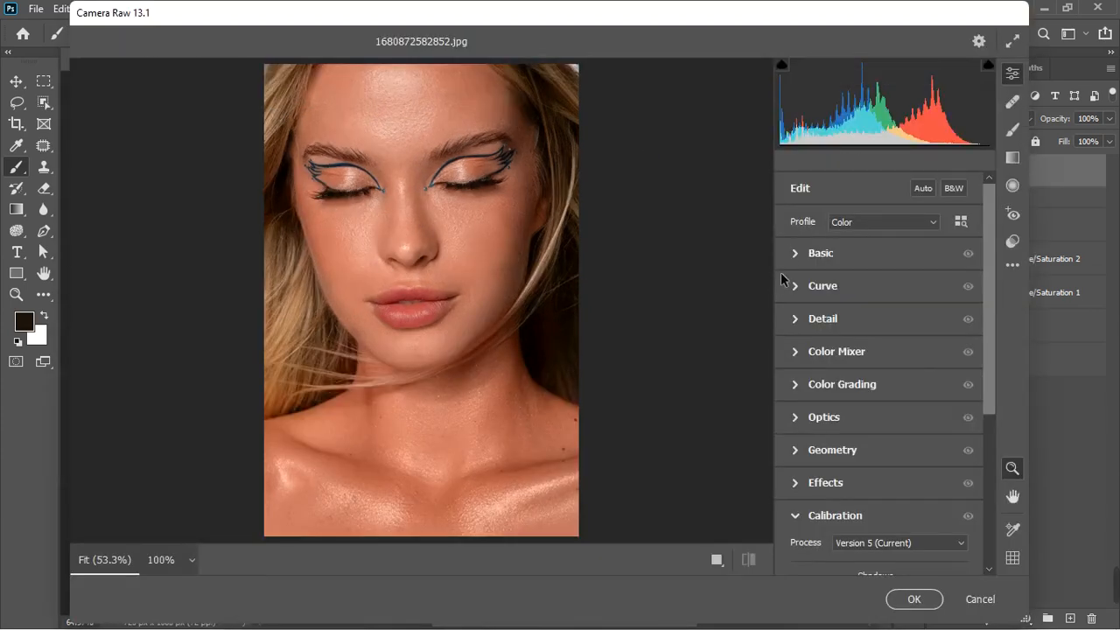
left_click(794, 257)
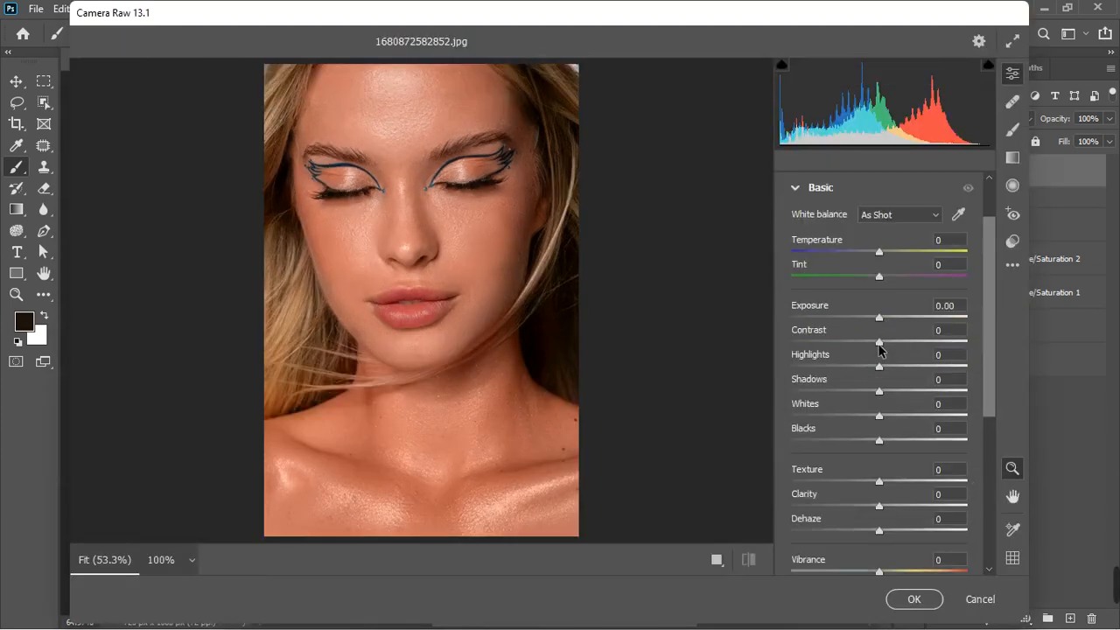
left_click_drag(879, 367, 907, 365)
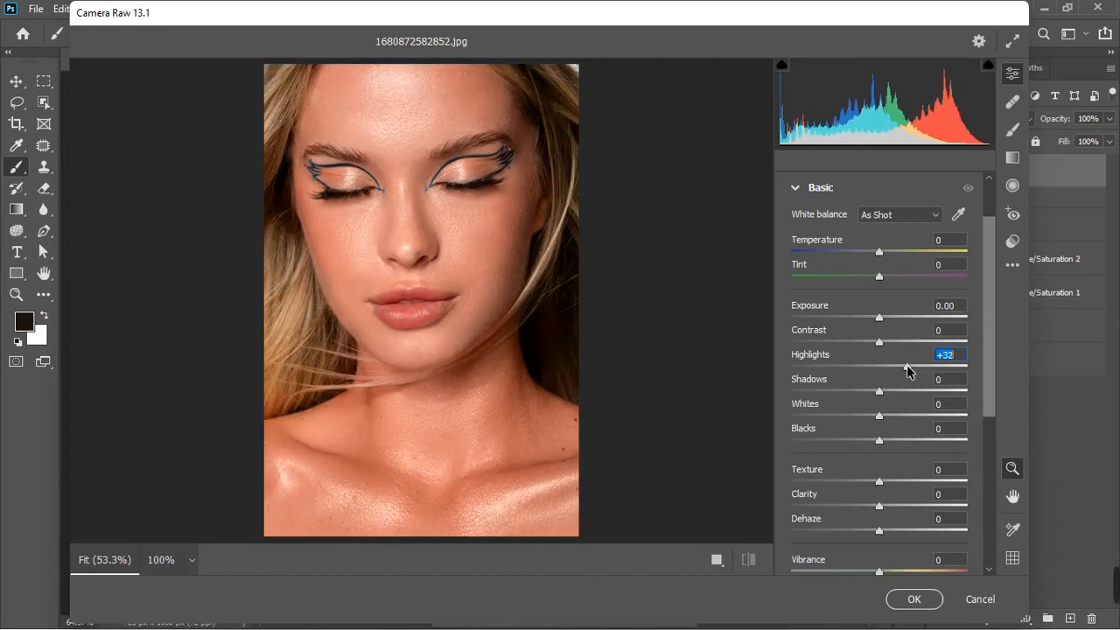
left_click_drag(880, 419, 867, 399)
left_click_drag(879, 441, 869, 442)
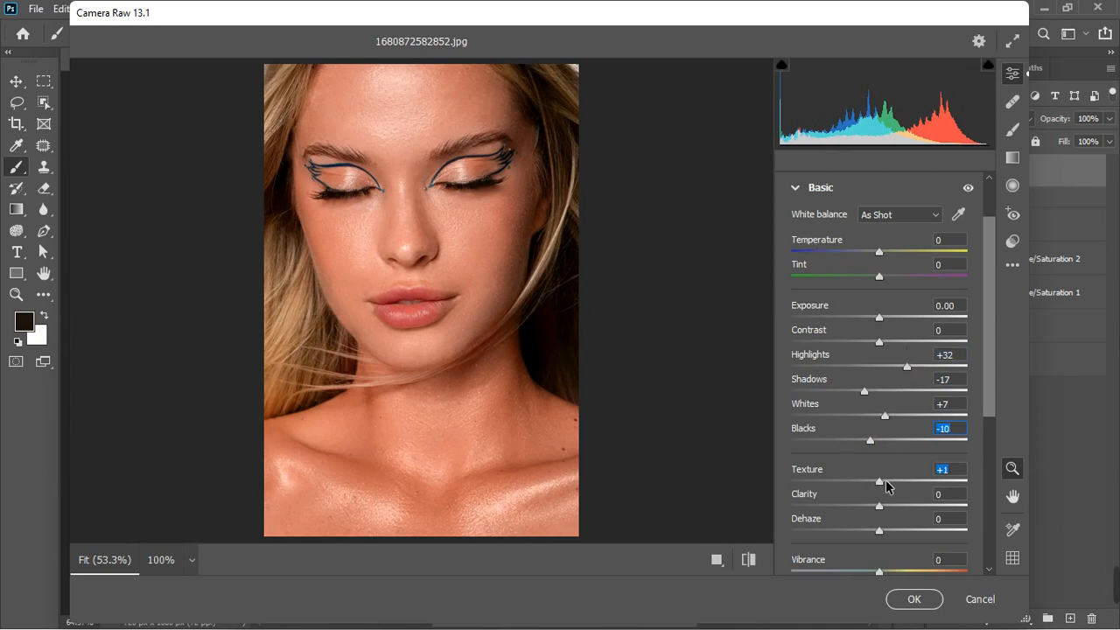
left_click(796, 189)
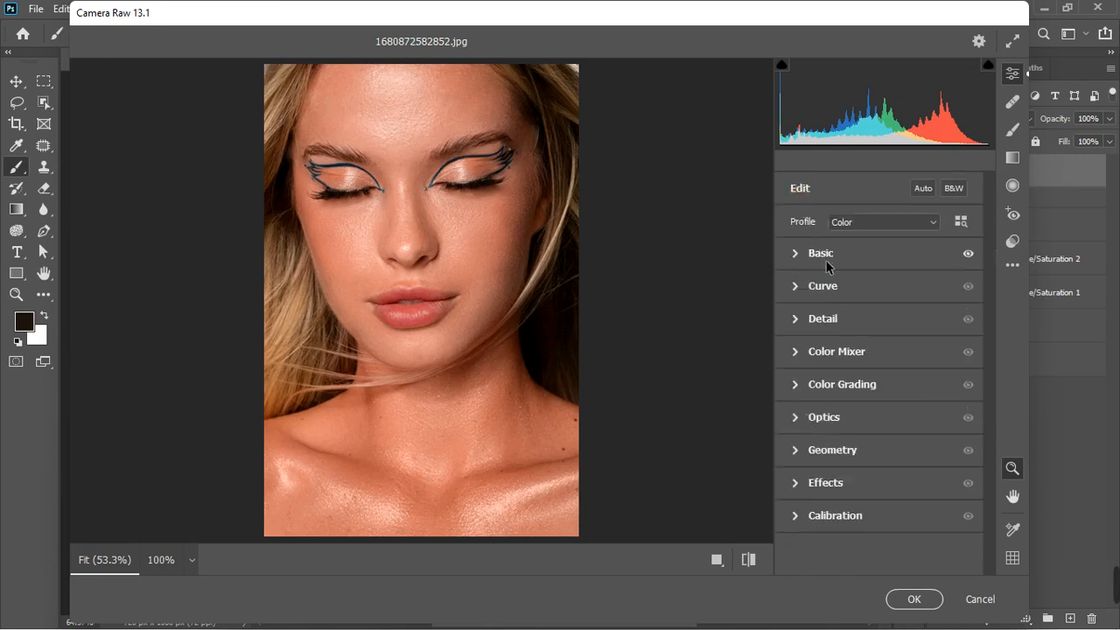
- Add a slight amount of sharpening in the Detail section and collapse the section
left_click(796, 320)
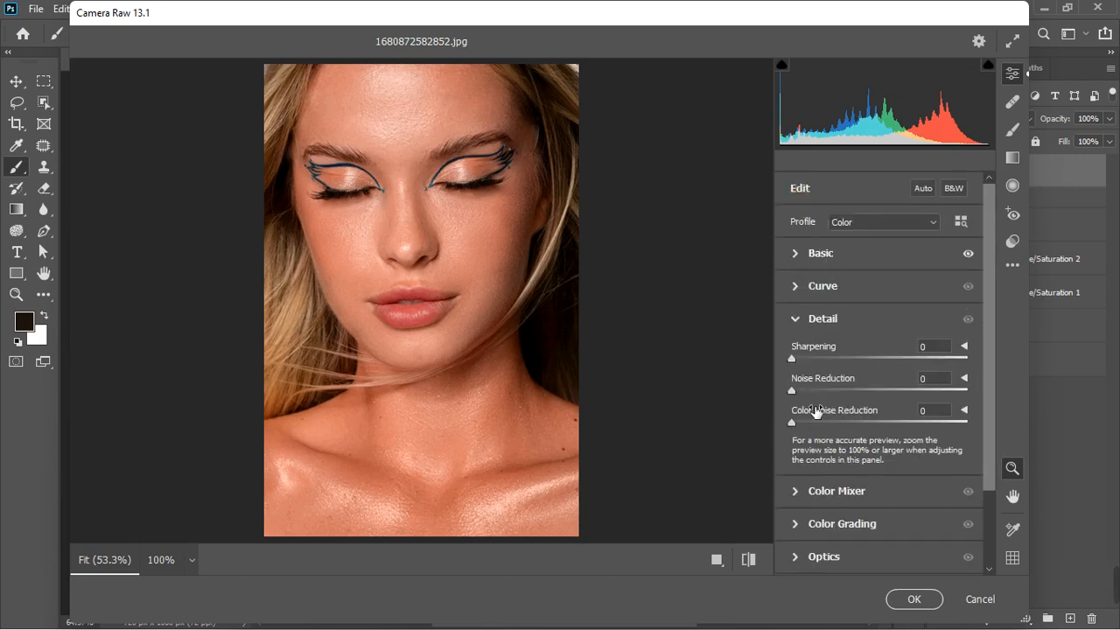
left_click_drag(797, 360, 801, 360)
left_click(805, 322)
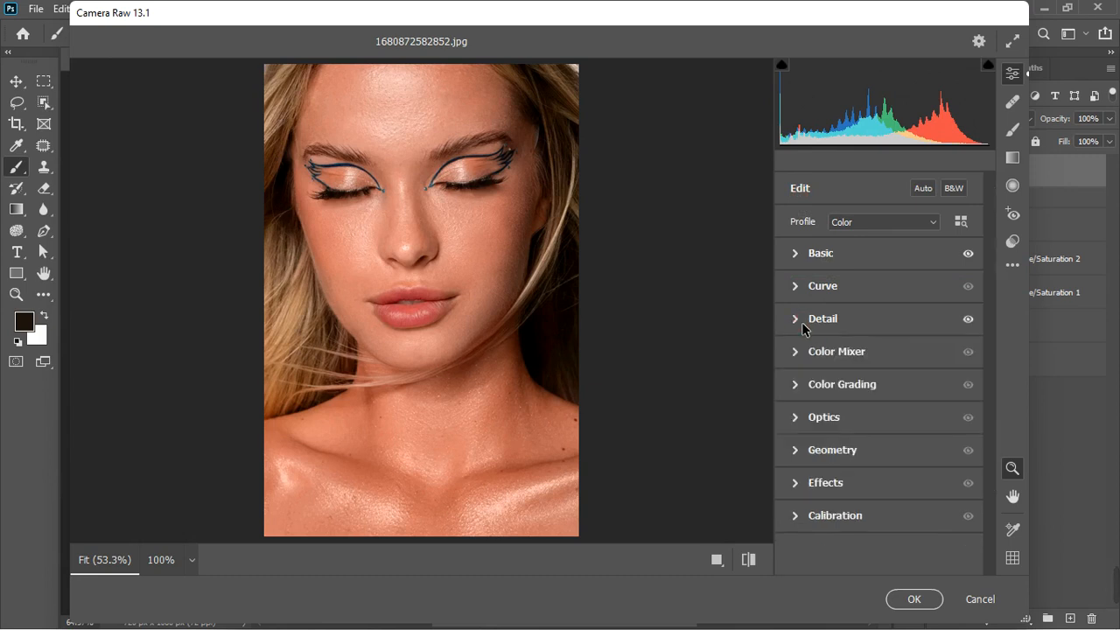
- In the Color Mixer, set the saturation of Blues to +38 and Aquas to +35
left_click(799, 385)
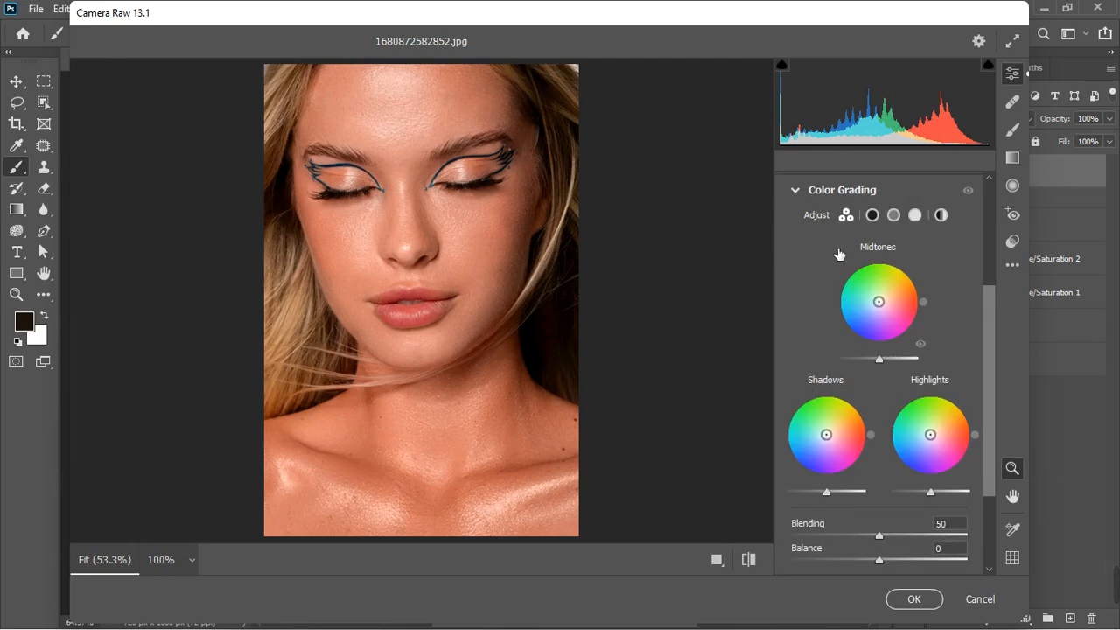
left_click(797, 188)
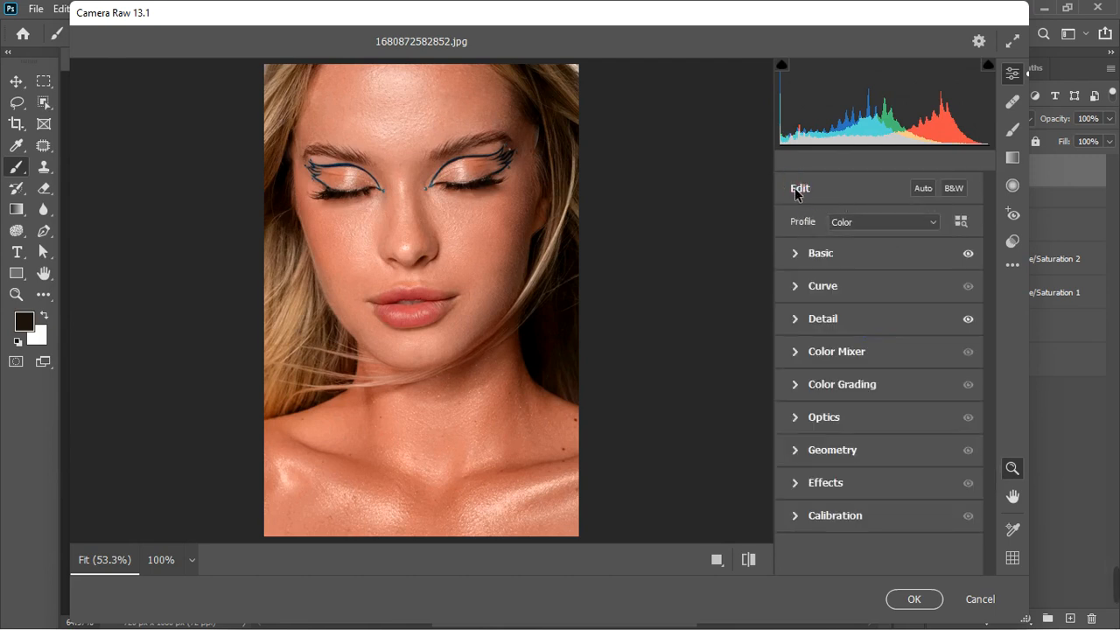
left_click(799, 357)
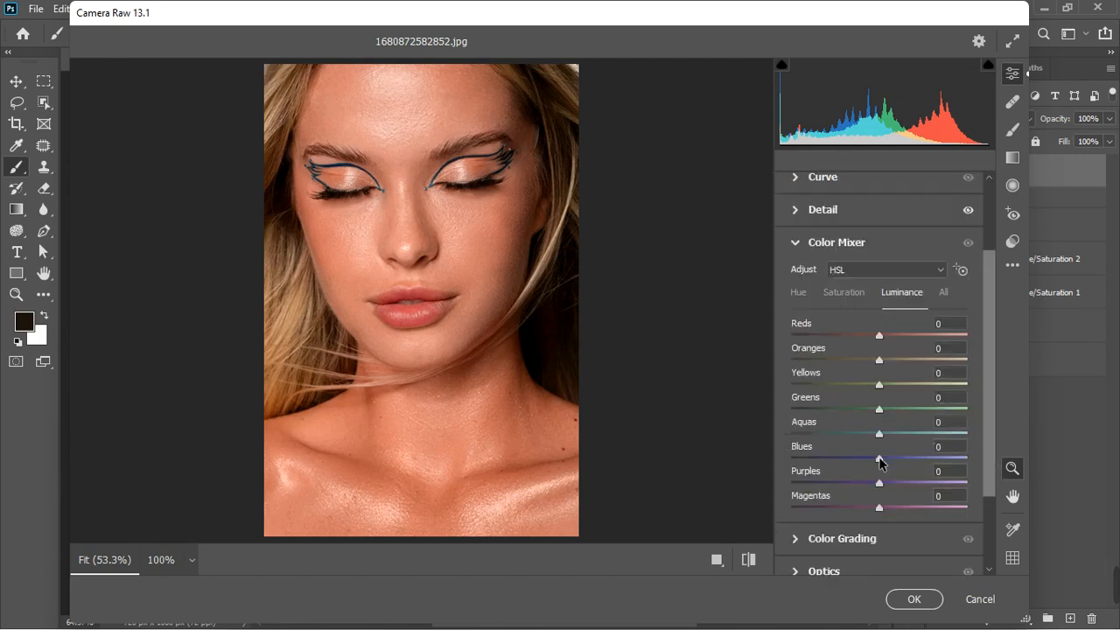
left_click(840, 294)
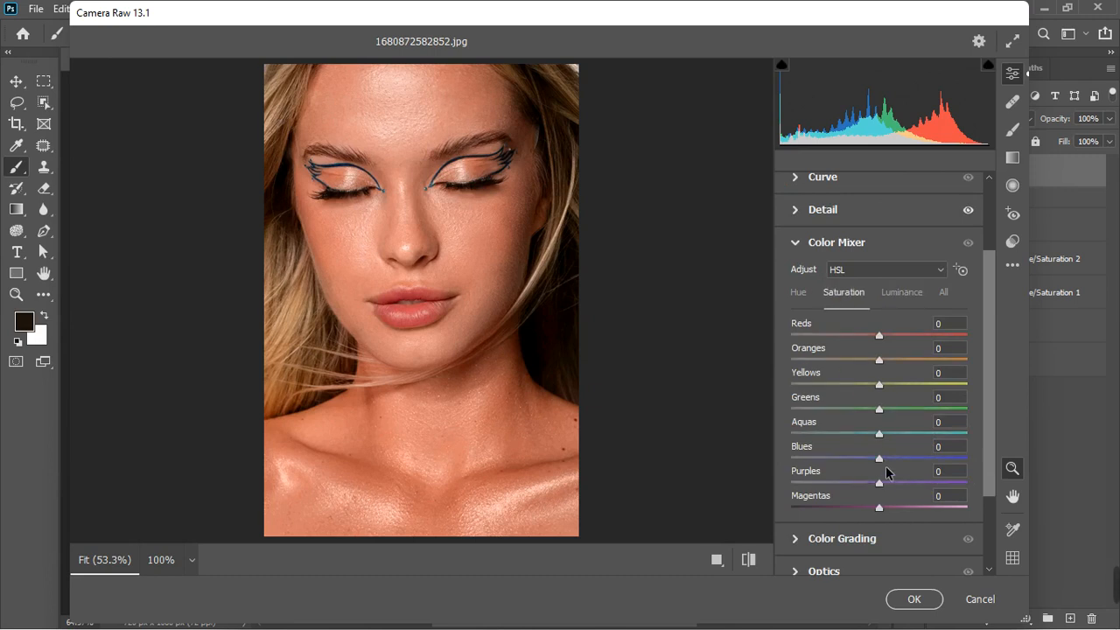
left_click(884, 462)
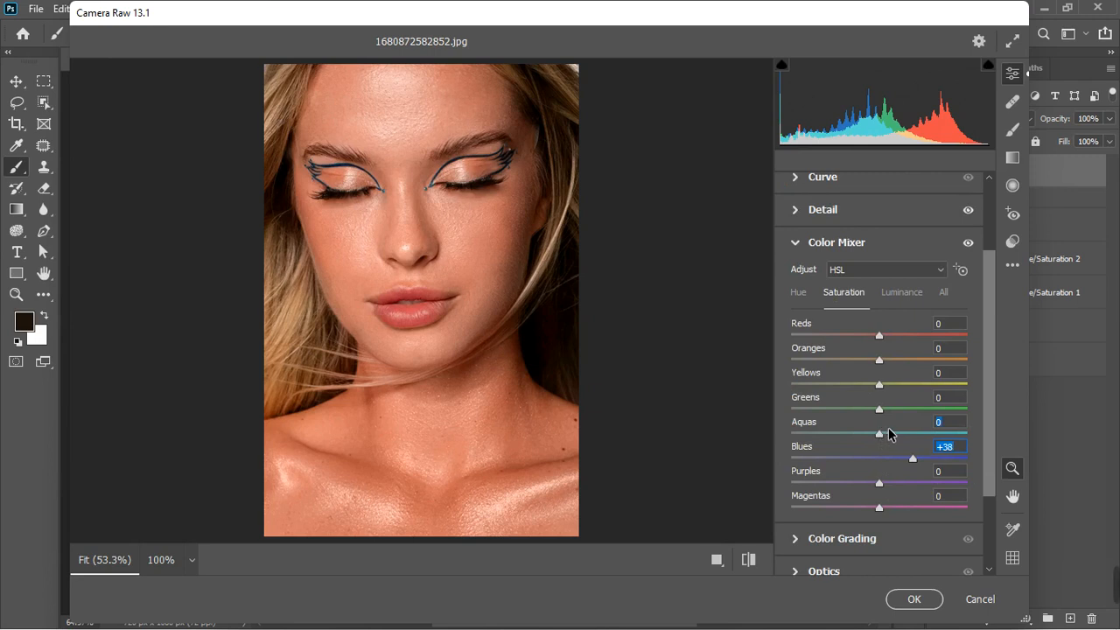
left_click_drag(888, 434, 912, 436)
- Set the Color Mixer hue of Blues to -29, Aquas to +33 and Reds to -17
left_click(803, 294)
left_click(881, 462)
left_click_drag(857, 460, 904, 426)
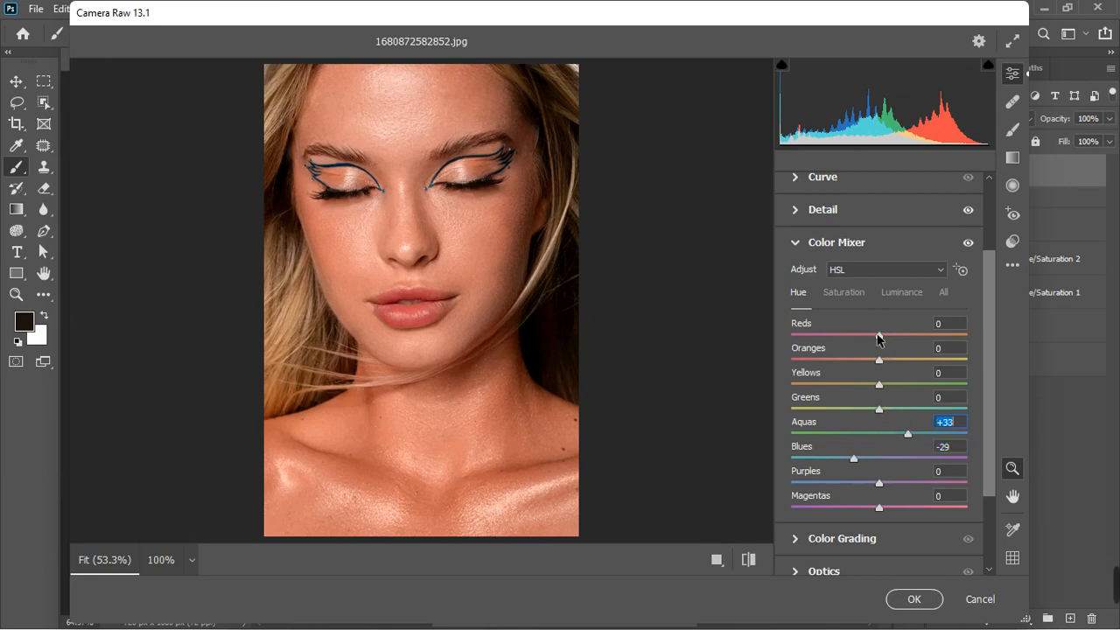
left_click(859, 340)
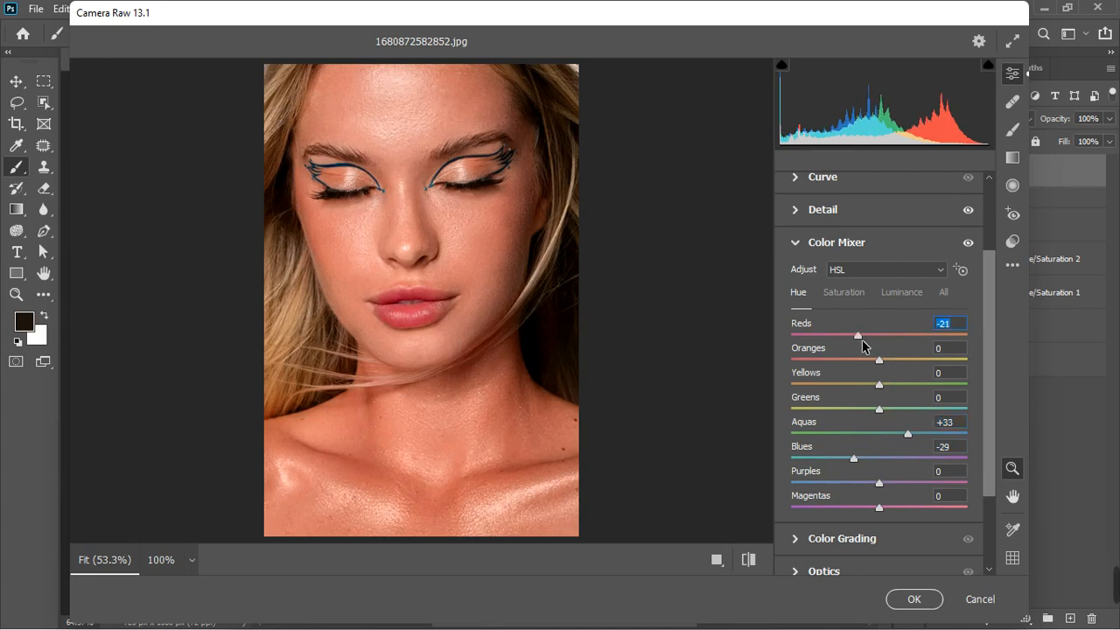
left_click(866, 340)
- In the Color Mixer, set the Oranges saturation to +19, the Oranges hue to +18 and the Yellows hue to -19
left_click(856, 293)
left_click(895, 363)
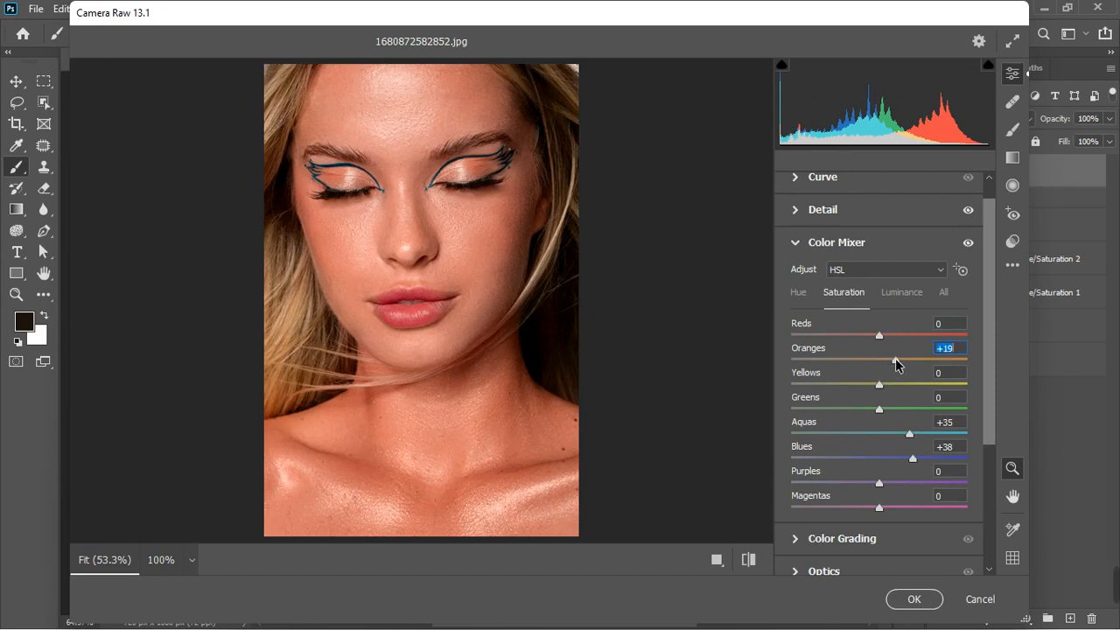
left_click(809, 294)
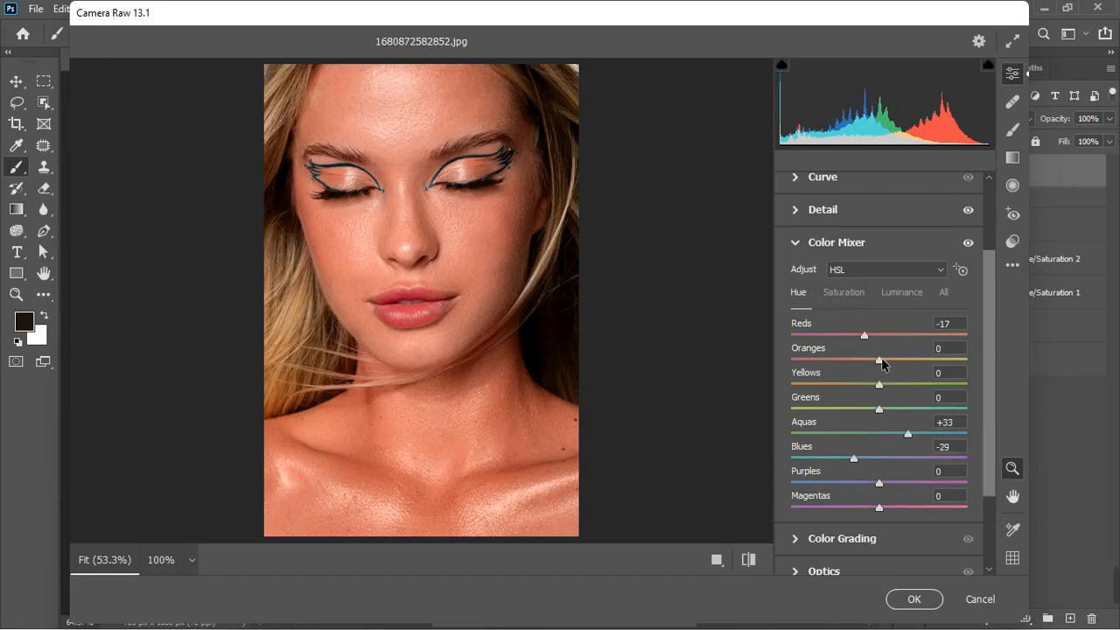
left_click_drag(879, 361, 899, 366)
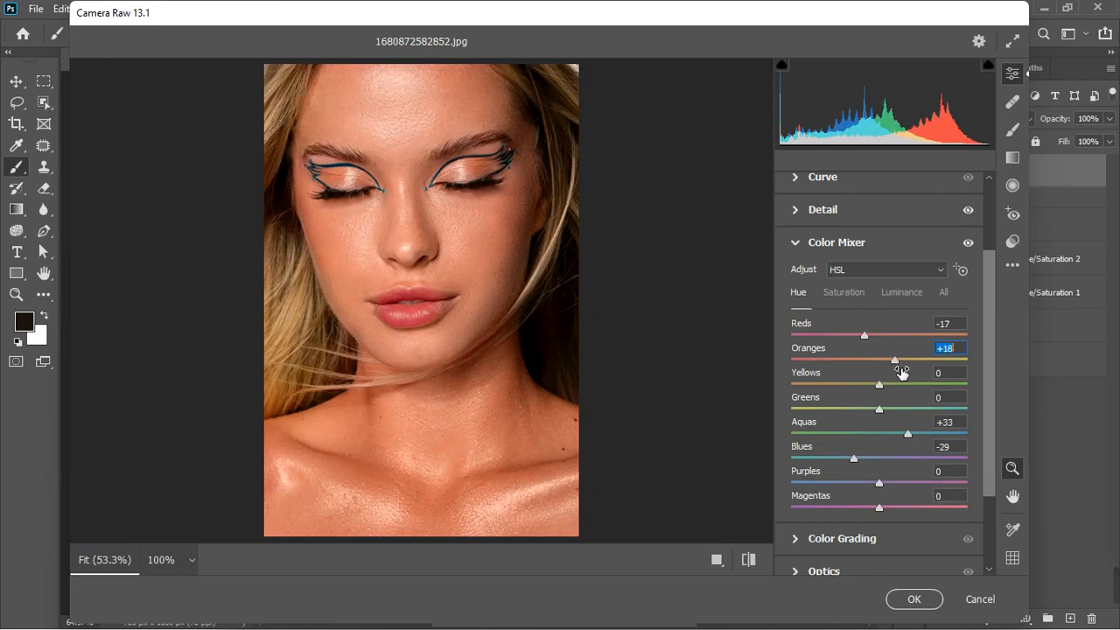
left_click_drag(880, 386, 863, 389)
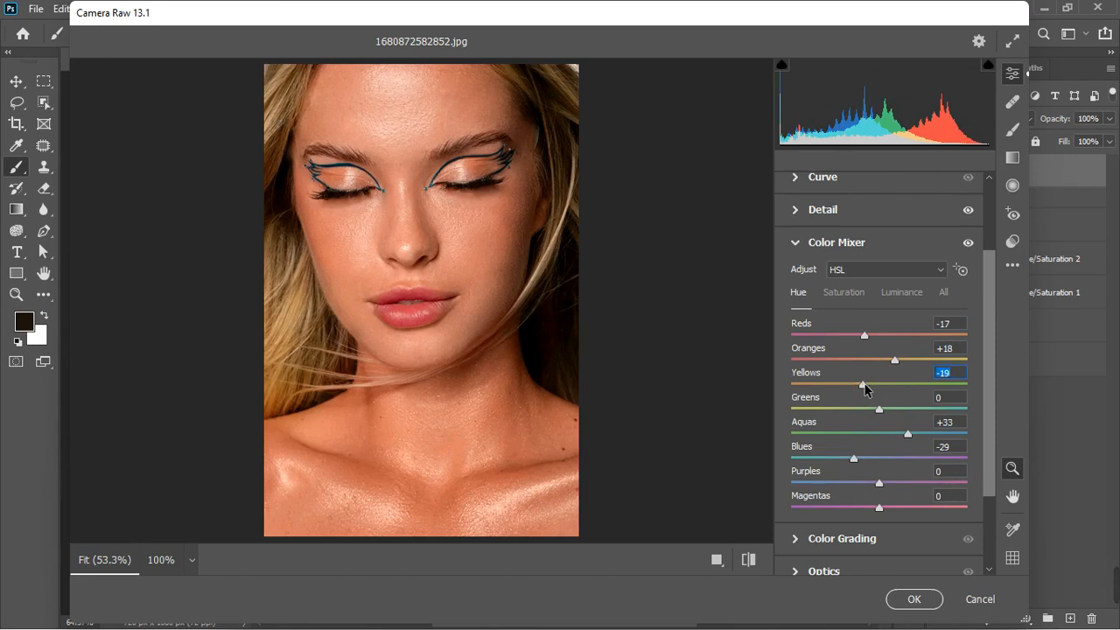
- Set the Color Mixer saturation of Reds to -3
left_click(854, 294)
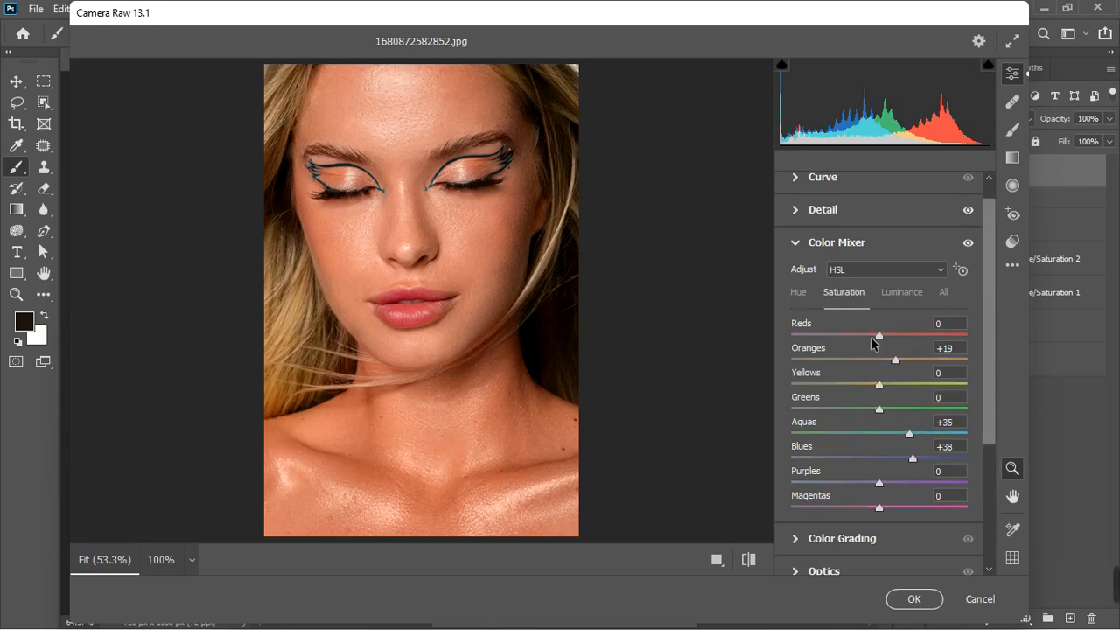
left_click_drag(880, 341, 878, 341)
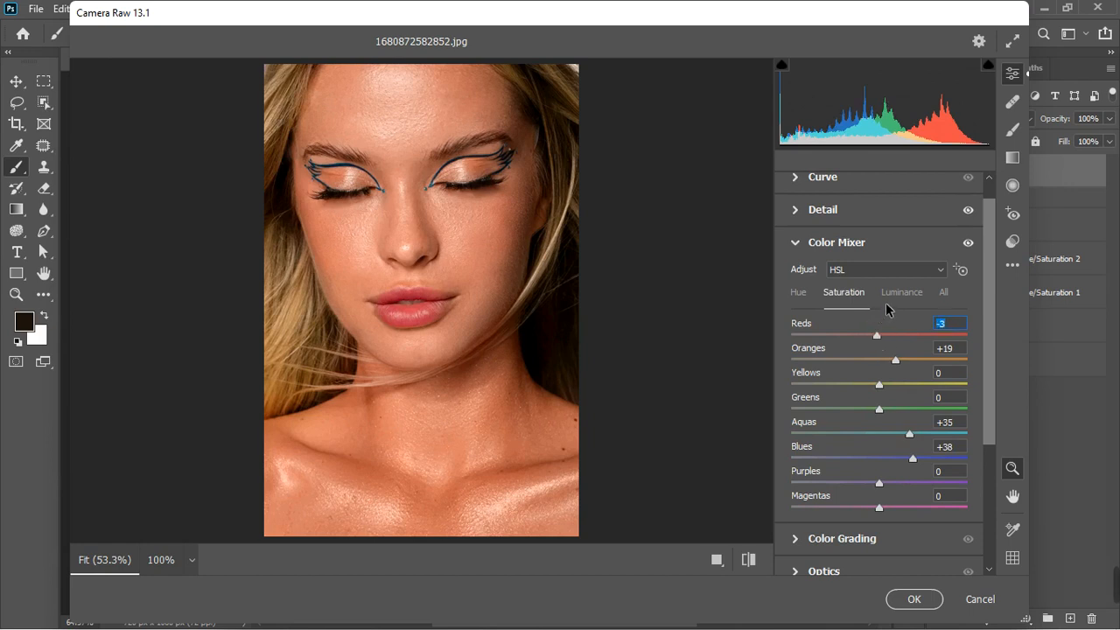
- In the Camera Raw Calibration settings, set the Red Primary hue and the Green Primary hue to +10, and apply the filter
left_click(799, 294)
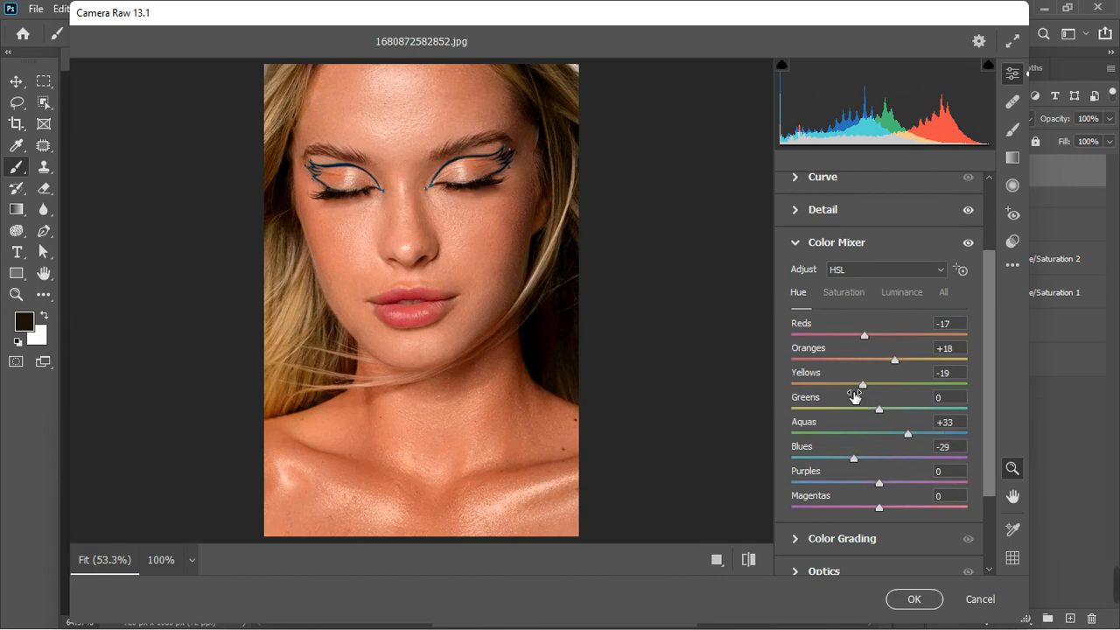
left_click(891, 296)
left_click(800, 242)
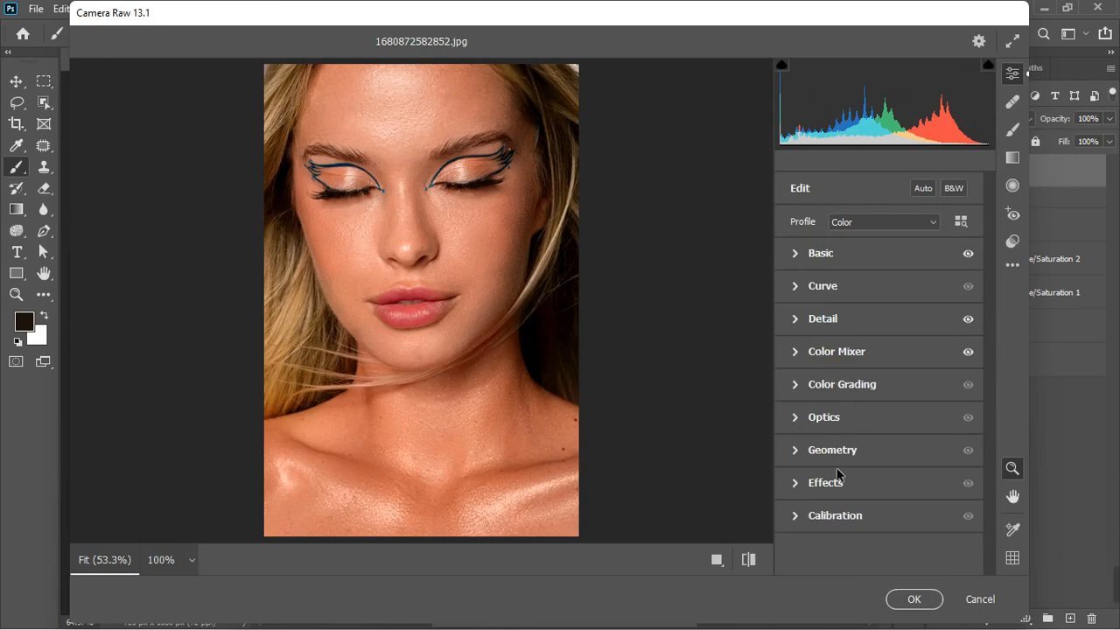
left_click(796, 515)
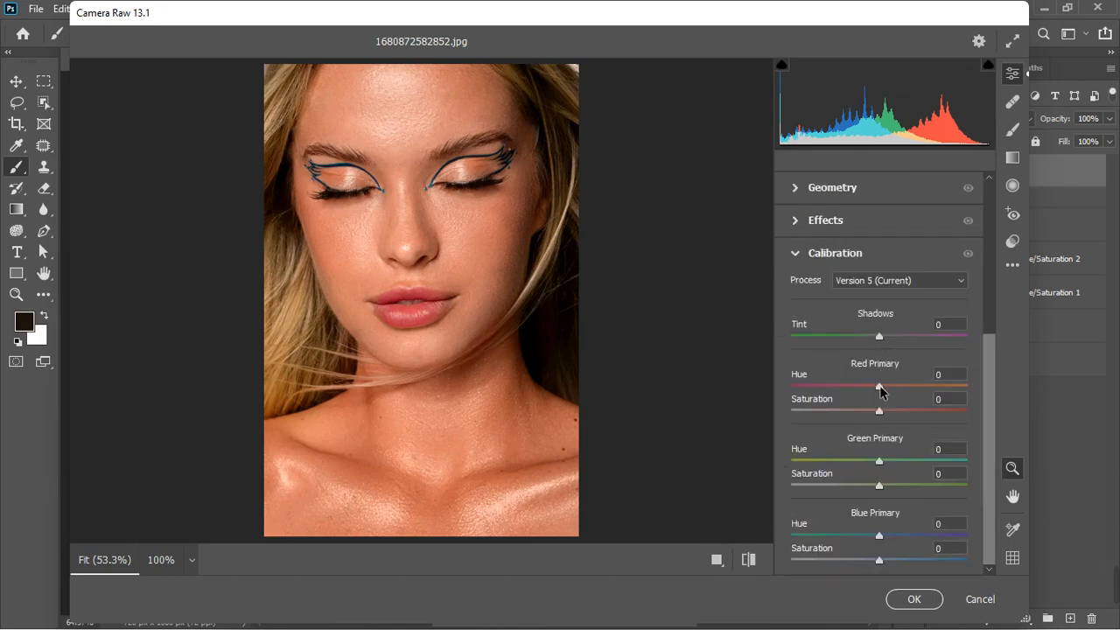
mouse_move(879, 387)
left_mouse_down()
mouse_move(891, 391)
mouse_move(863, 393)
mouse_move(891, 392)
left_mouse_up()
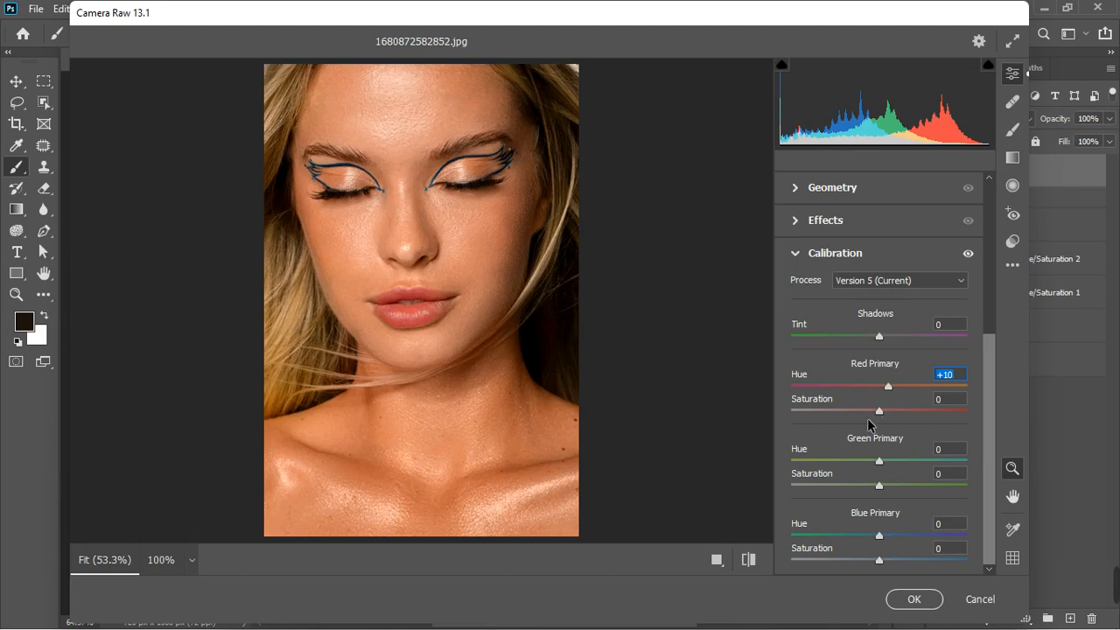
left_click(969, 254)
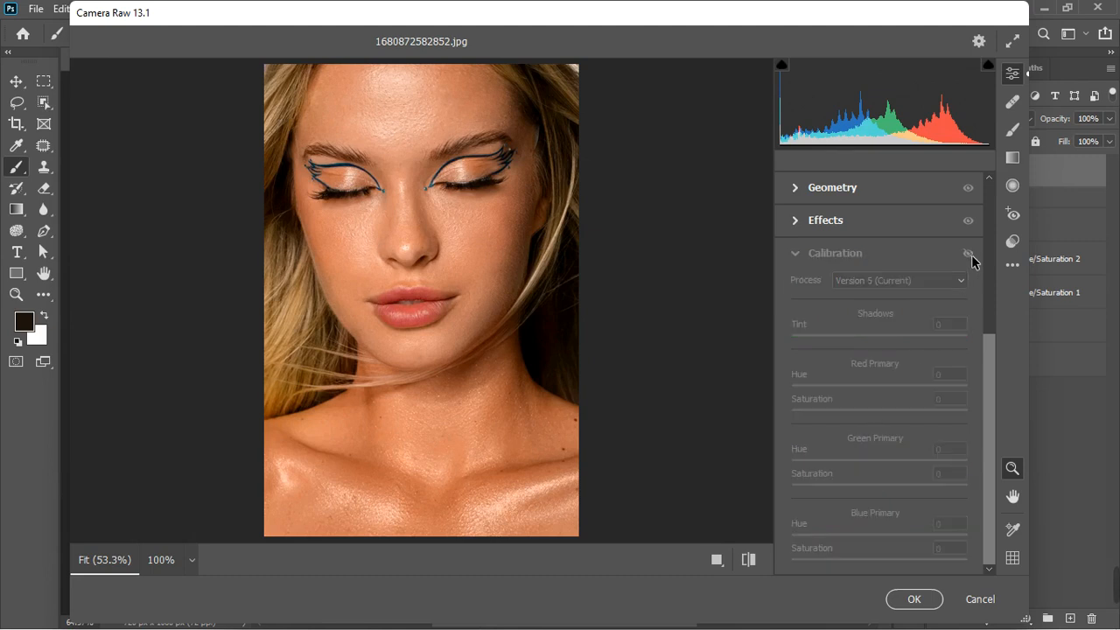
left_click(969, 254)
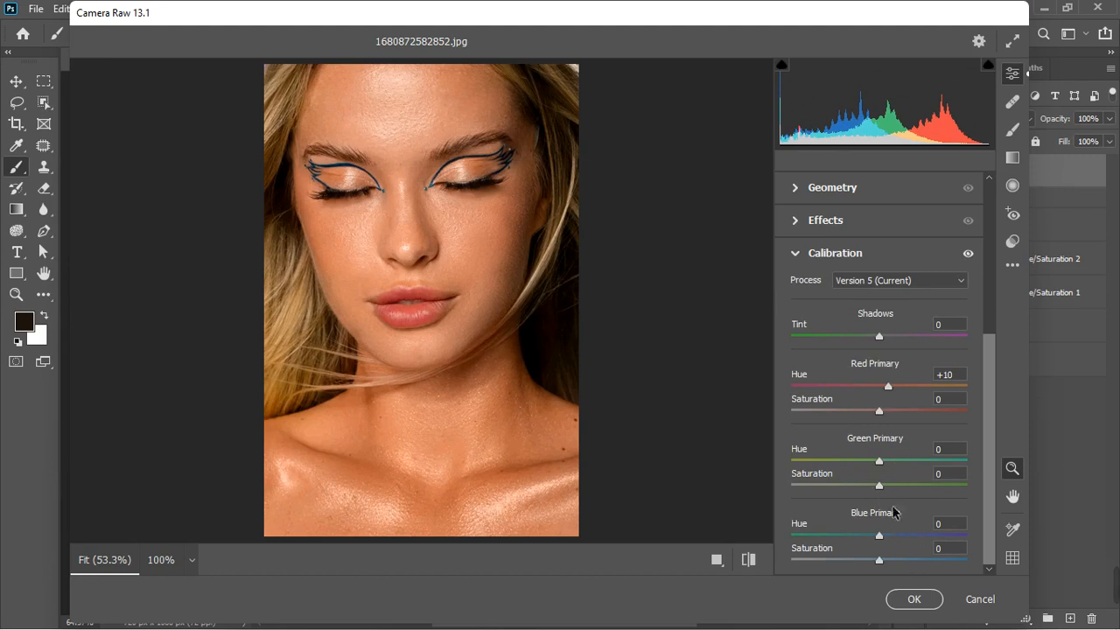
left_click_drag(880, 463, 889, 467)
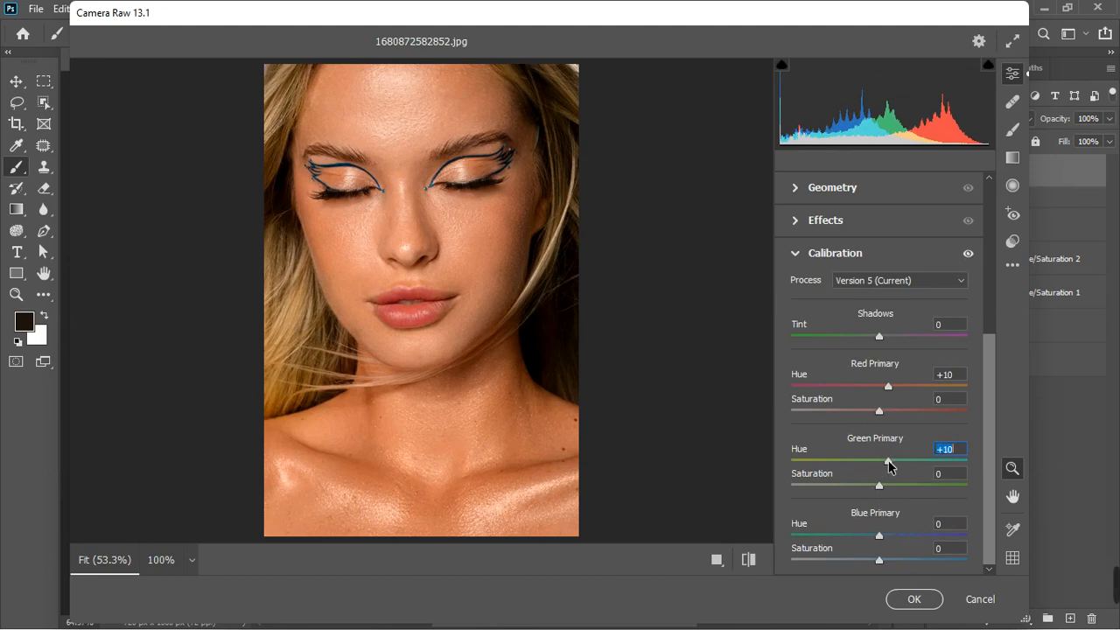
left_click(914, 600)
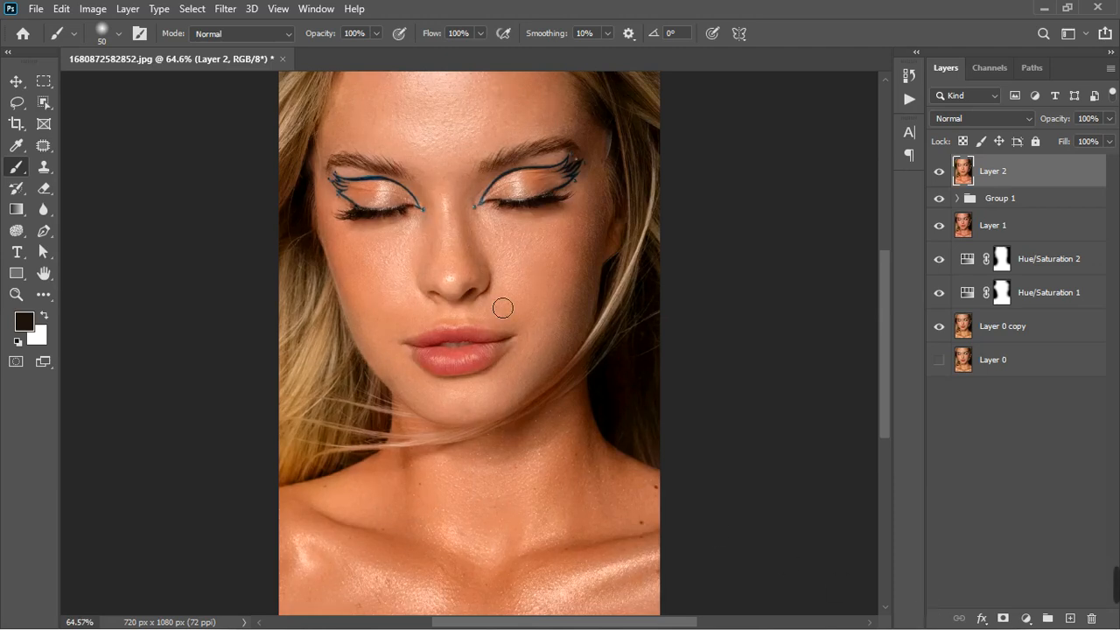
- Compare the whole portrait with Layer 2 hidden and shown
scroll(514, 211, "down", 2)
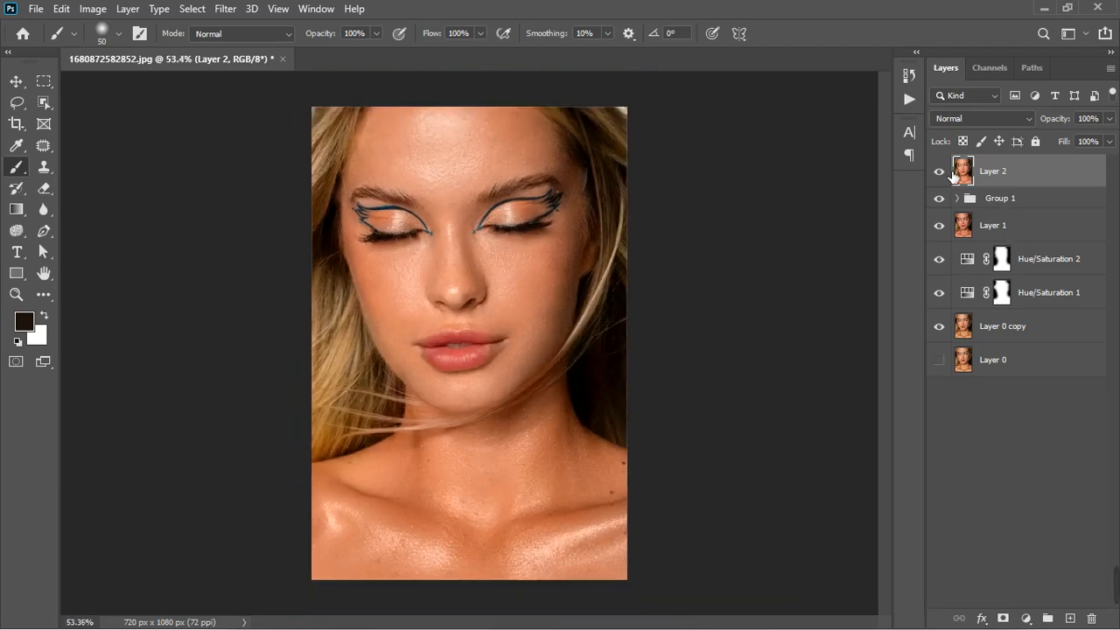
left_click(940, 171)
left_click(940, 172)
- Add a Hue/Saturation adjustment layer above Layer 2 and increase the saturation of its Reds
left_click(1025, 619)
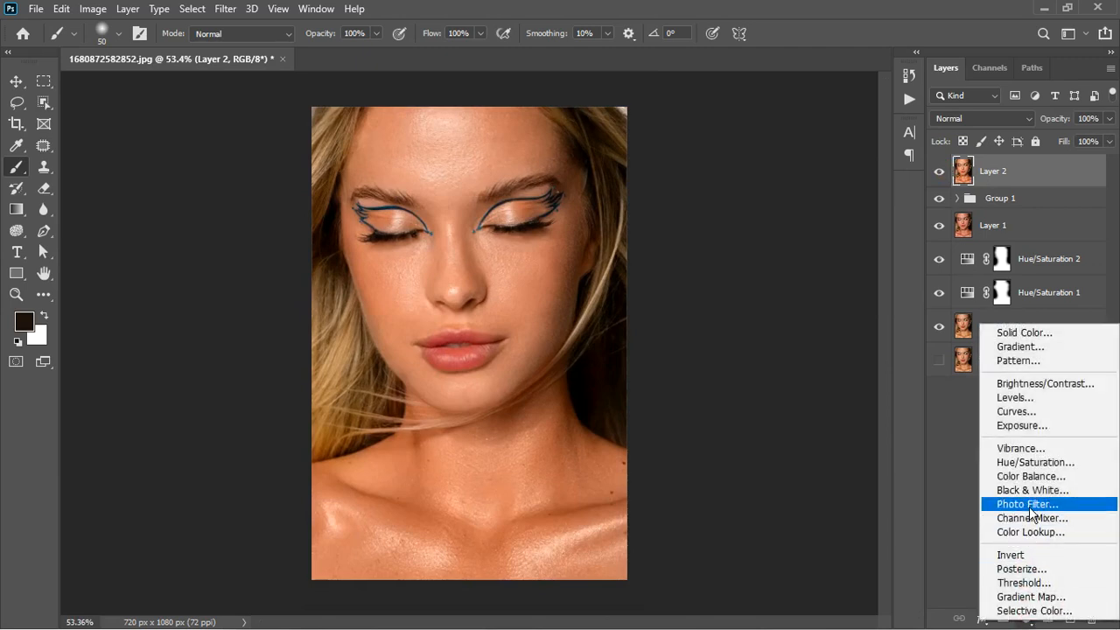
left_click(1036, 462)
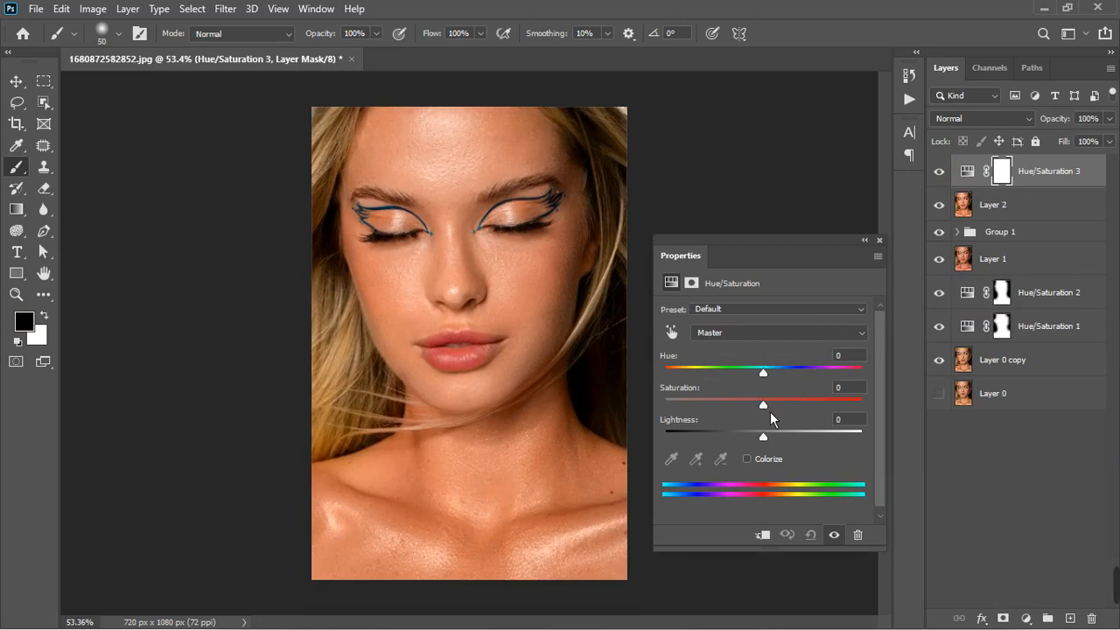
left_click_drag(771, 413, 783, 412)
left_click(812, 534)
left_click(759, 337)
left_click(754, 362)
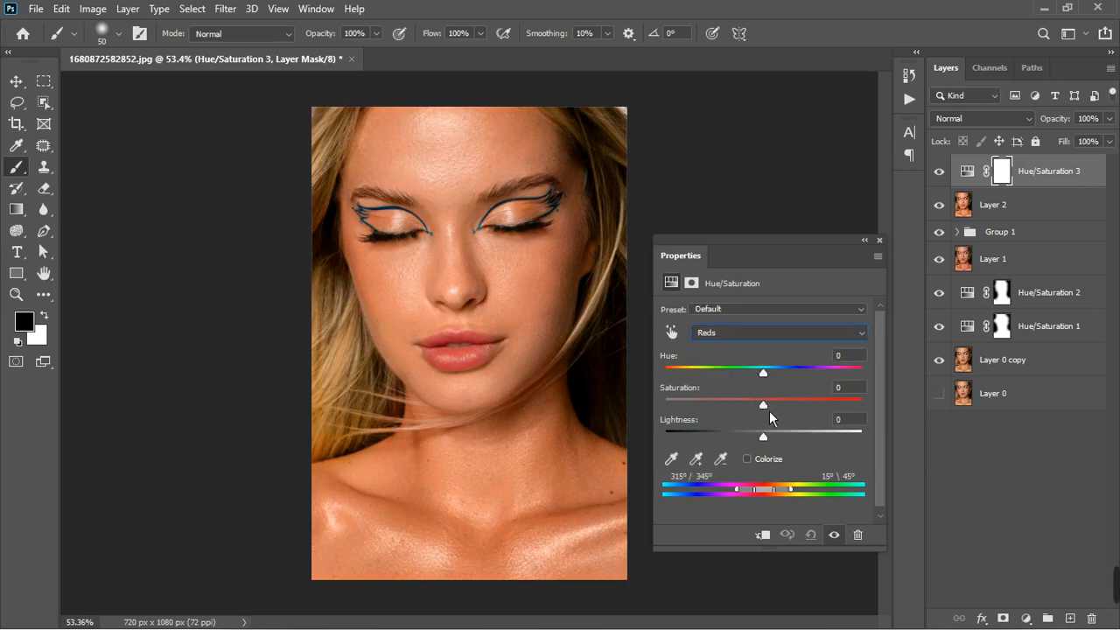
left_click_drag(770, 410, 796, 411)
left_click(881, 240)
- Invert the new Hue/Saturation layer's mask to black and paint white over the lips with the Brush
left_click(1011, 173)
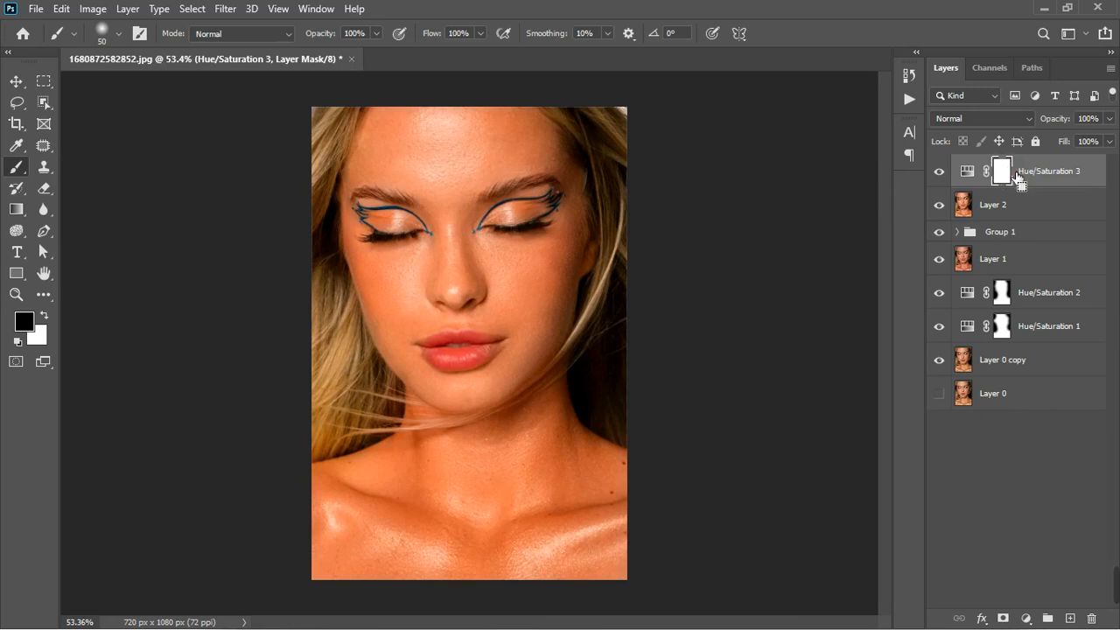
key("ctrl+i")
scroll(446, 350, "up", 5)
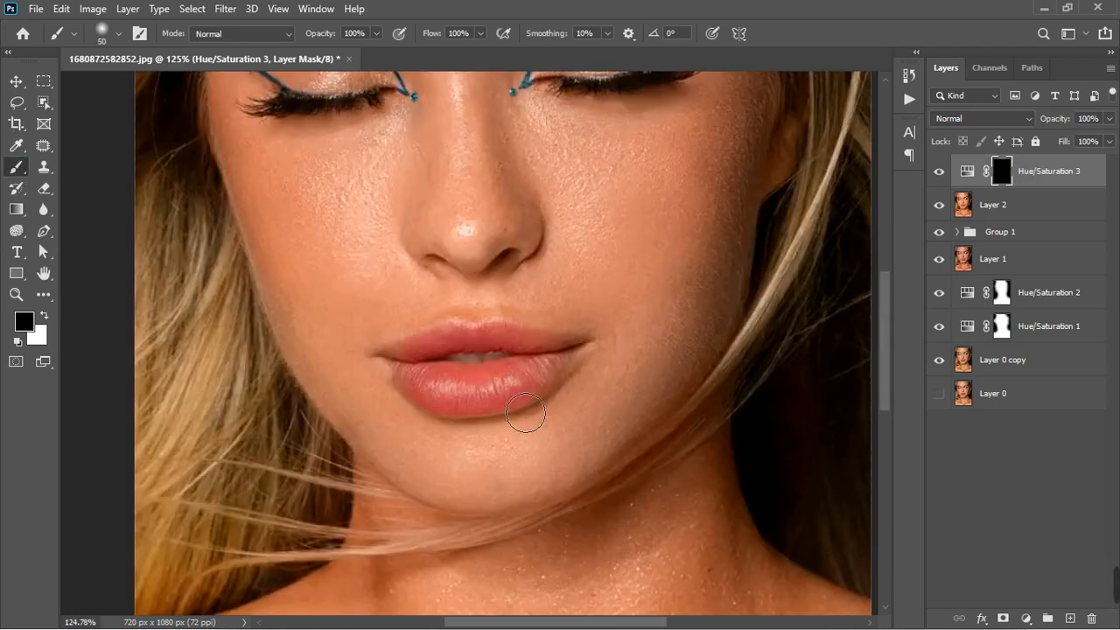
key("x")
mouse_move(486, 409)
left_mouse_down()
mouse_move(529, 398)
mouse_move(447, 405)
mouse_move(560, 399)
mouse_move(539, 361)
mouse_move(486, 355)
mouse_move(432, 378)
mouse_move(430, 386)
mouse_move(456, 389)
left_mouse_up()
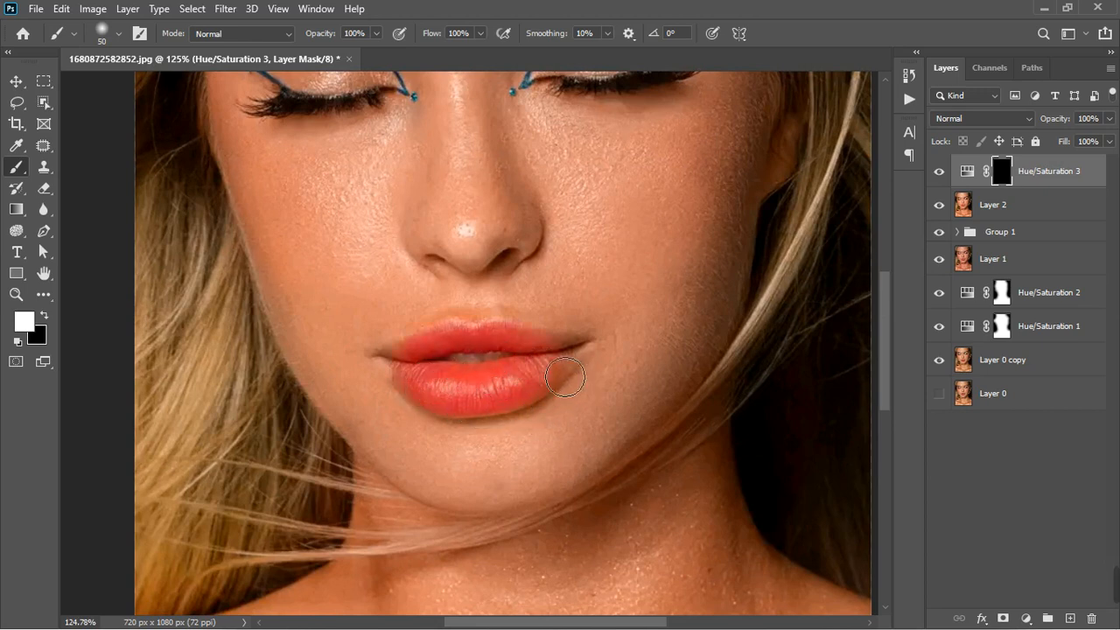
mouse_move(565, 377)
left_mouse_down()
mouse_move(565, 391)
mouse_move(469, 402)
mouse_move(424, 375)
mouse_move(433, 385)
left_mouse_up()
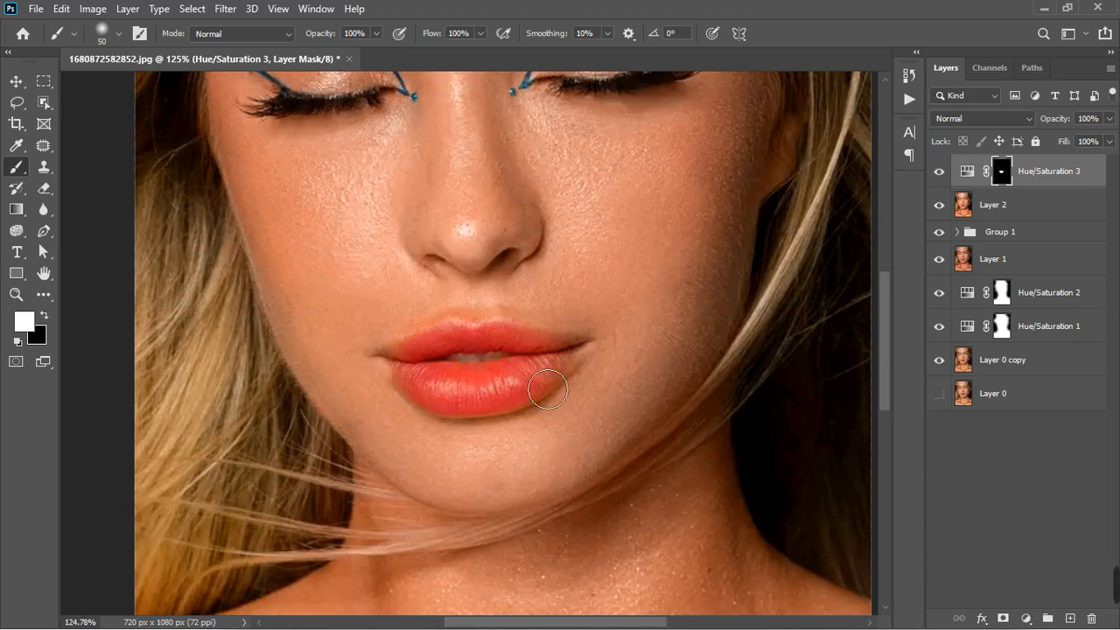
scroll(528, 412, "down", 7)
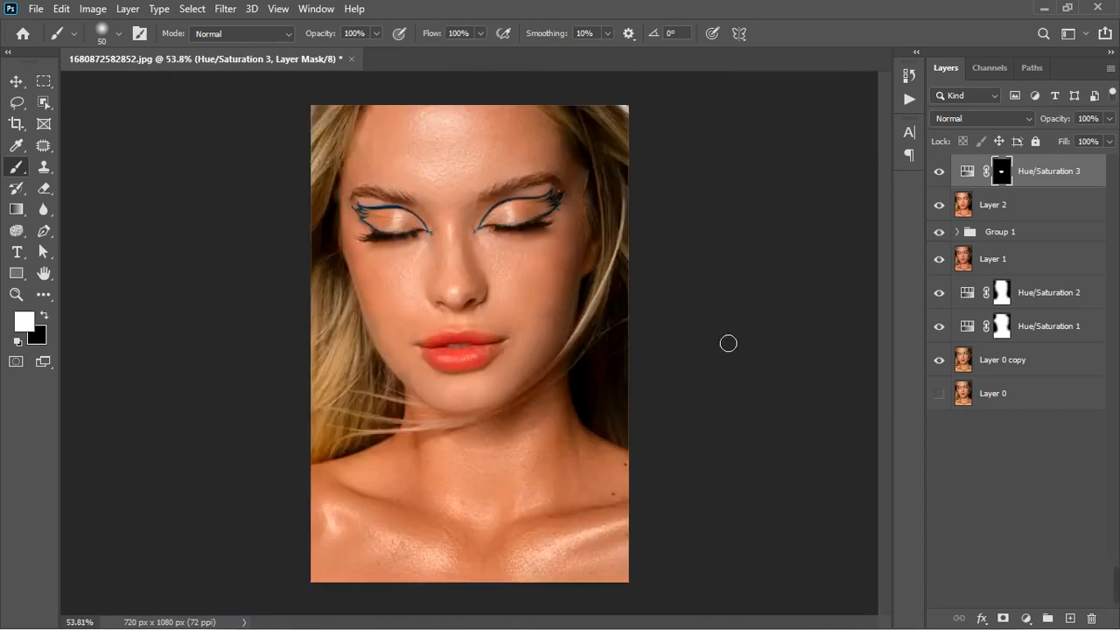
- On the lip Hue/Saturation layer, set the Master hue to -8 and saturation to +4
double_click(968, 175)
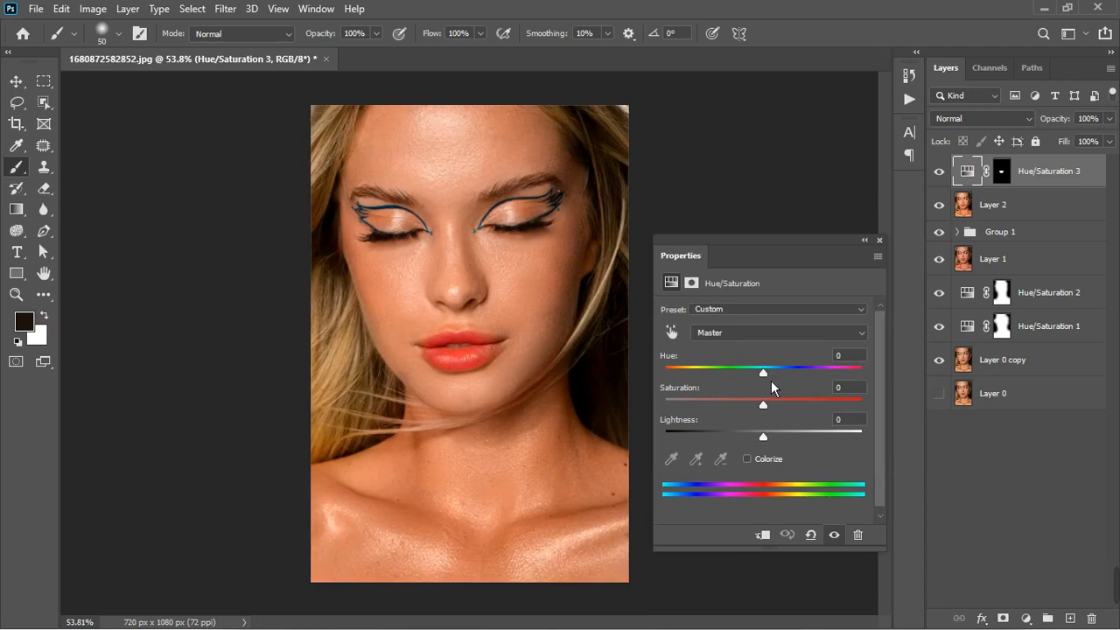
mouse_move(771, 381)
left_mouse_down()
mouse_move(762, 385)
mouse_move(780, 375)
mouse_move(770, 378)
left_mouse_up()
left_click_drag(767, 379, 764, 382)
left_click(880, 239)
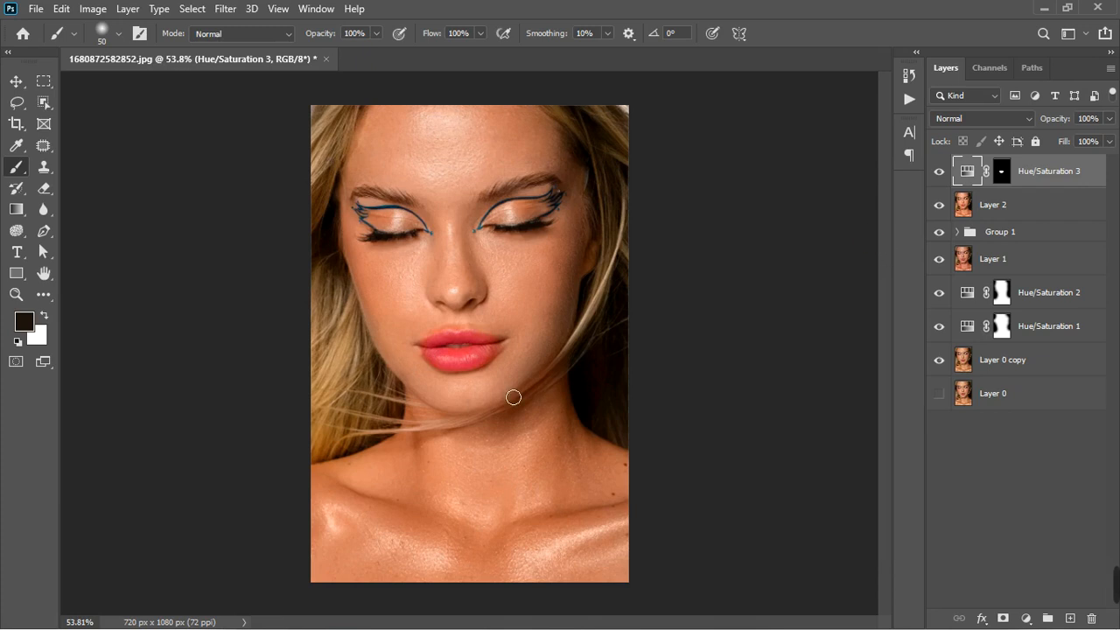
- Compare the lips with and without the Hue/Saturation 3 layer and lower its opacity to 52%
scroll(513, 395, "down", 3)
scroll(583, 374, "up", 2)
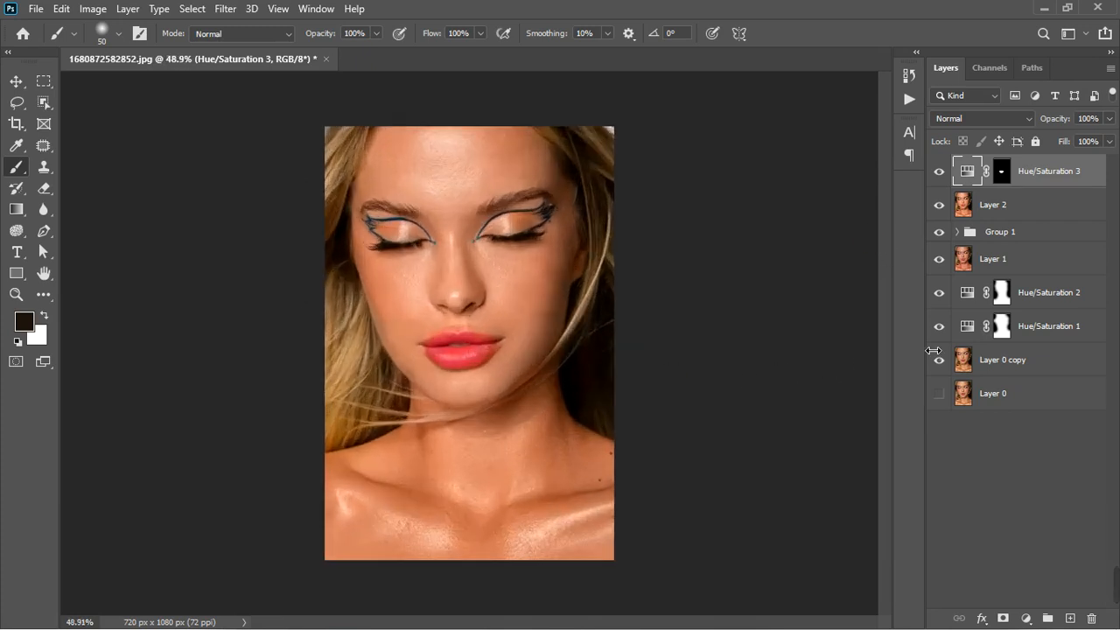
left_click(940, 173)
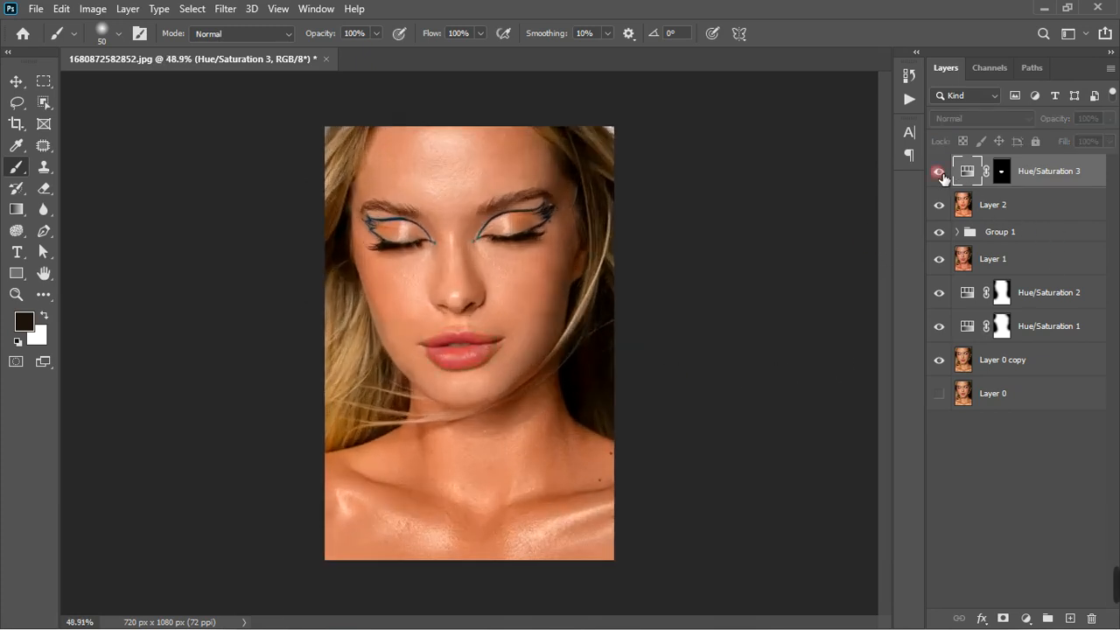
left_click(941, 175)
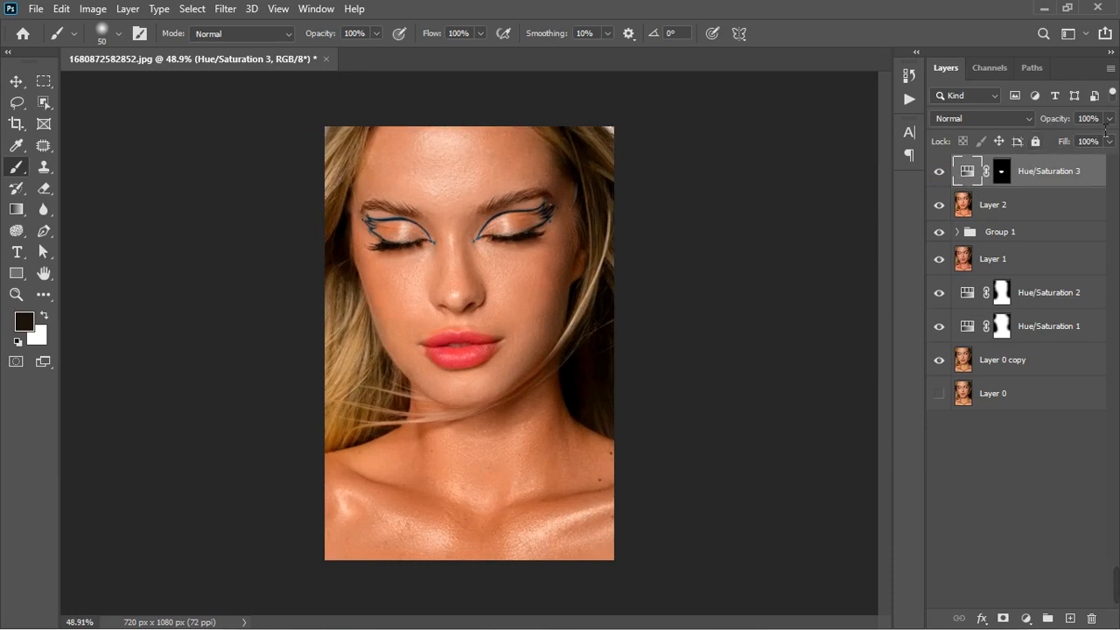
left_click(1109, 119)
left_click_drag(1112, 138, 1085, 145)
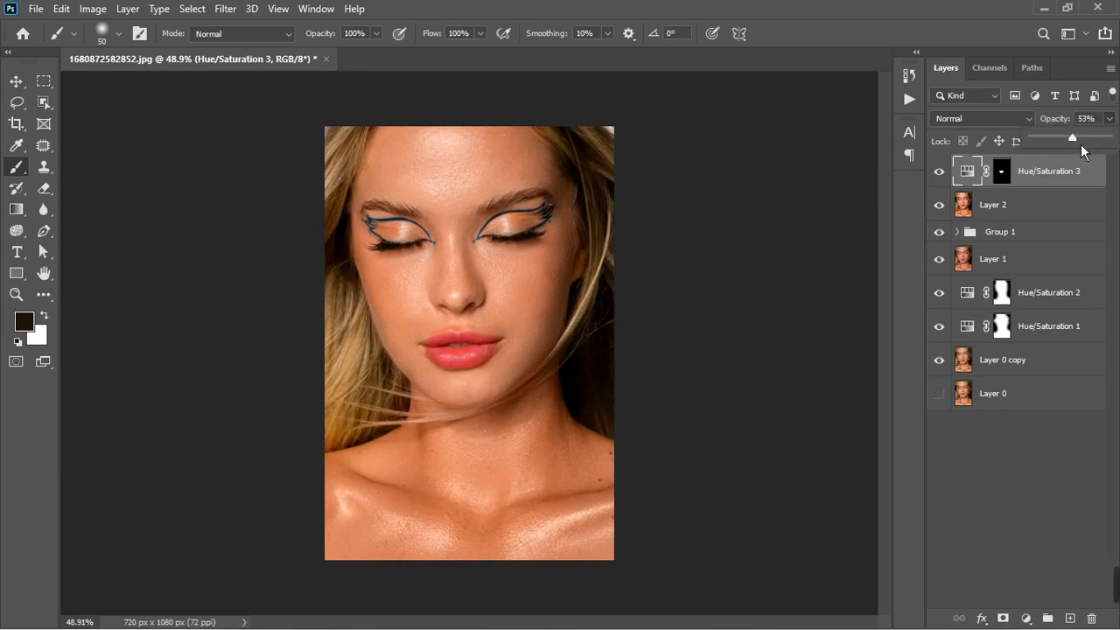
- Add a Color Balance adjustment layer and, in its Shadows, set Yellow-Blue to +8 and shift Cyan-Red slightly toward cyan
left_click(1027, 619)
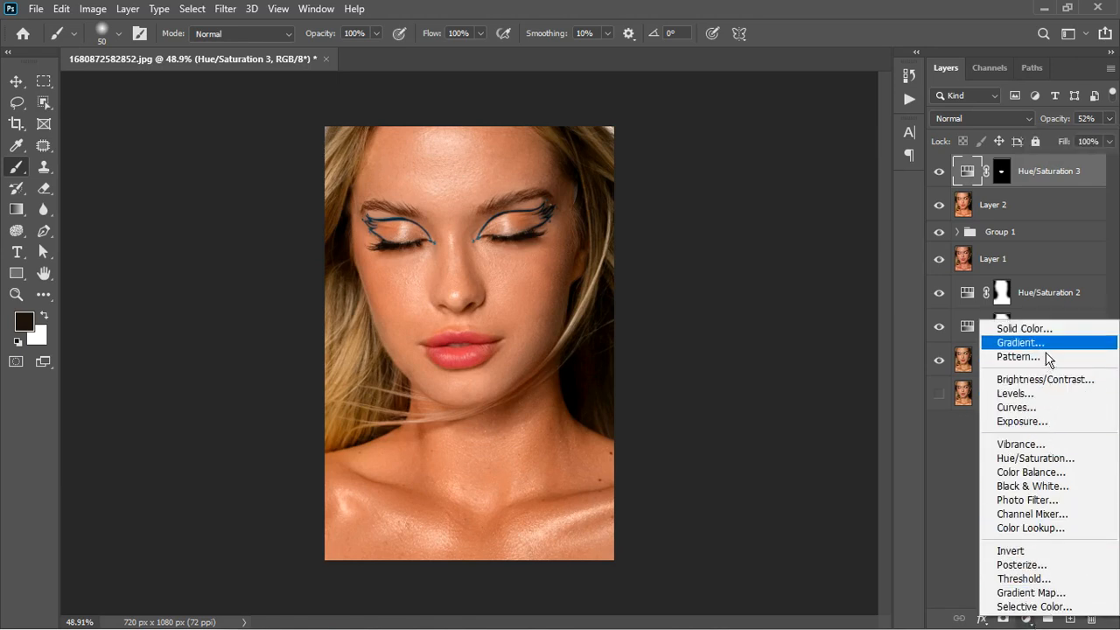
left_click(1043, 472)
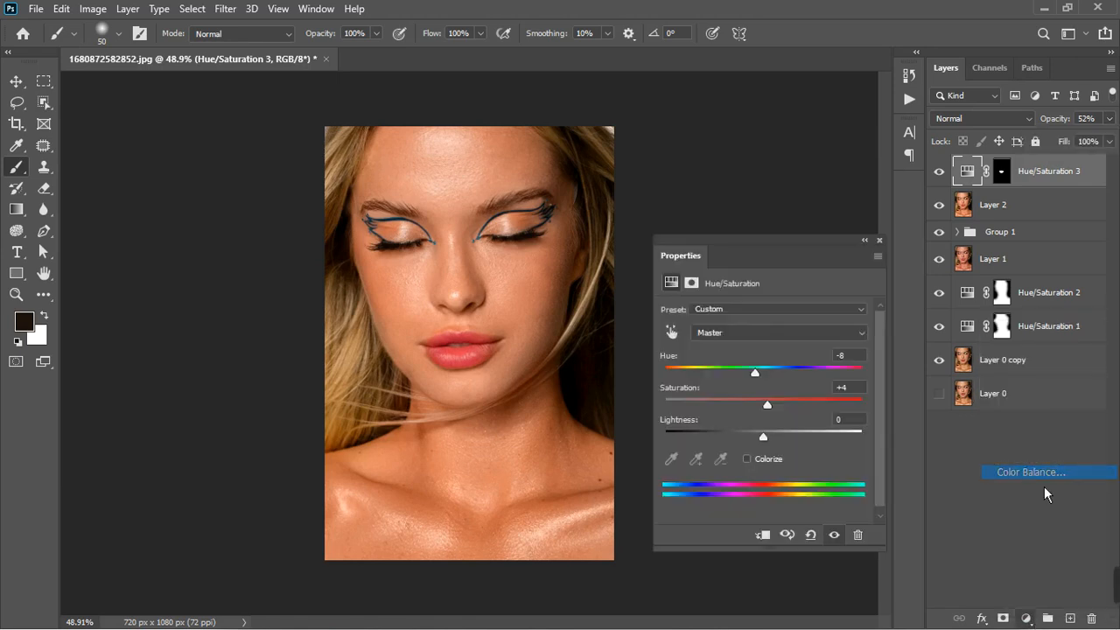
left_click(739, 311)
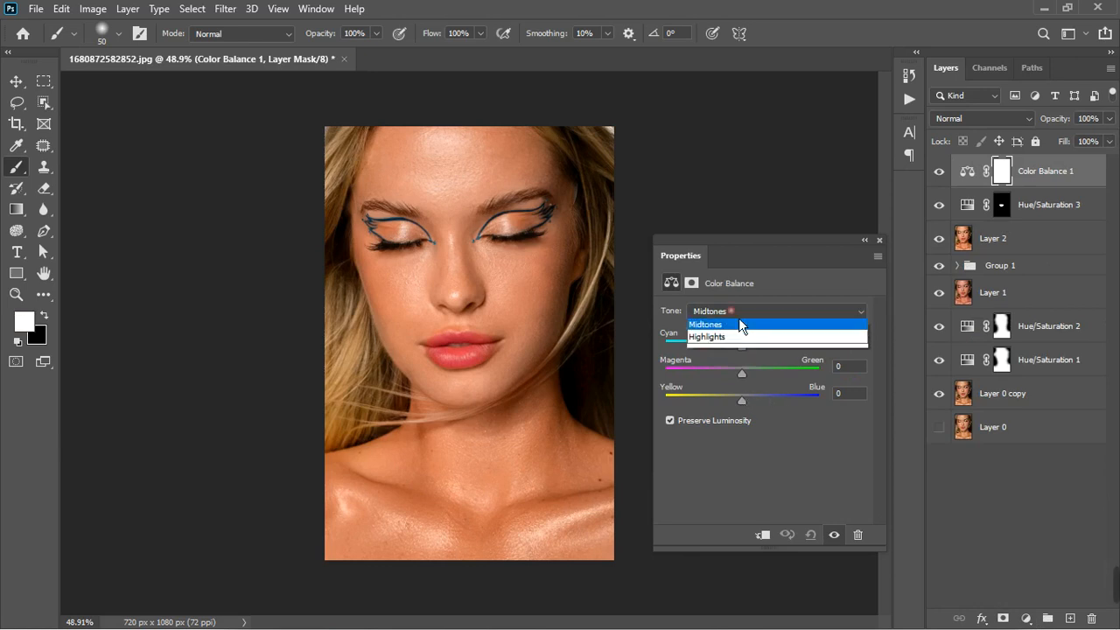
left_click(742, 325)
left_click_drag(751, 406, 752, 404)
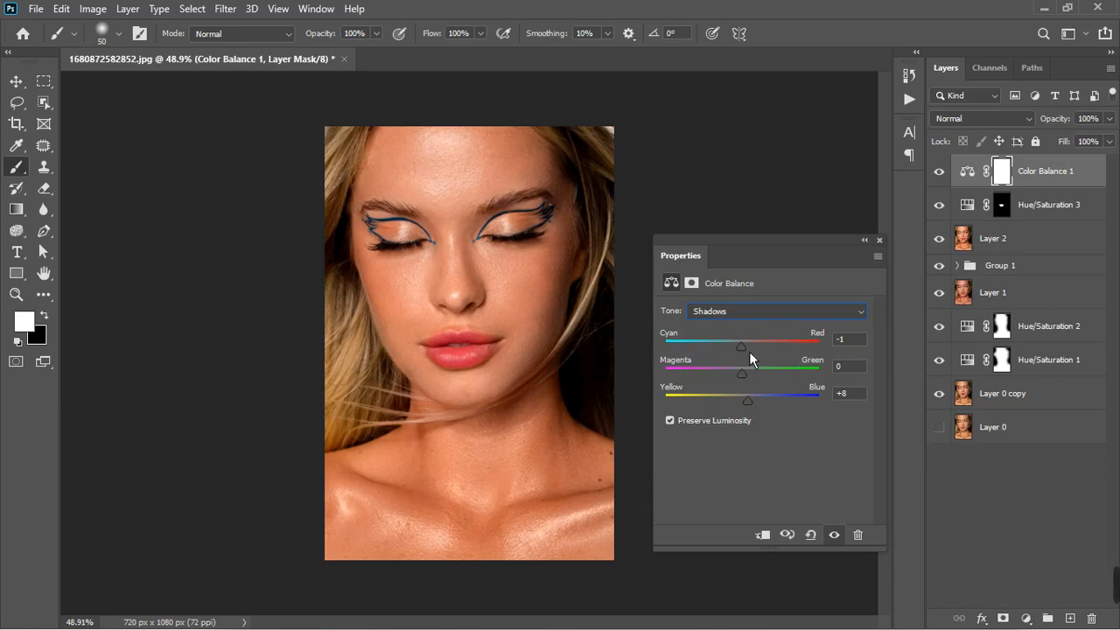
left_click_drag(745, 351, 741, 351)
- Adjust the Cyan-Red and Yellow-Blue balance of the Color Balance layer's Midtones
left_click(756, 312)
left_click(759, 340)
left_click_drag(749, 356, 754, 355)
left_click_drag(751, 406, 748, 406)
- Set the Color Balance Highlights to Cyan-Red -9, Magenta-Green +6 and Yellow-Blue +1
left_click(751, 313)
left_click(743, 349)
left_click_drag(741, 370, 751, 383)
left_click_drag(747, 354, 743, 351)
left_click_drag(752, 408, 750, 409)
left_click(879, 241)
- Compare the portrait with the Color Balance 1 layer hidden and shown, and inspect the face up close
left_click(939, 171)
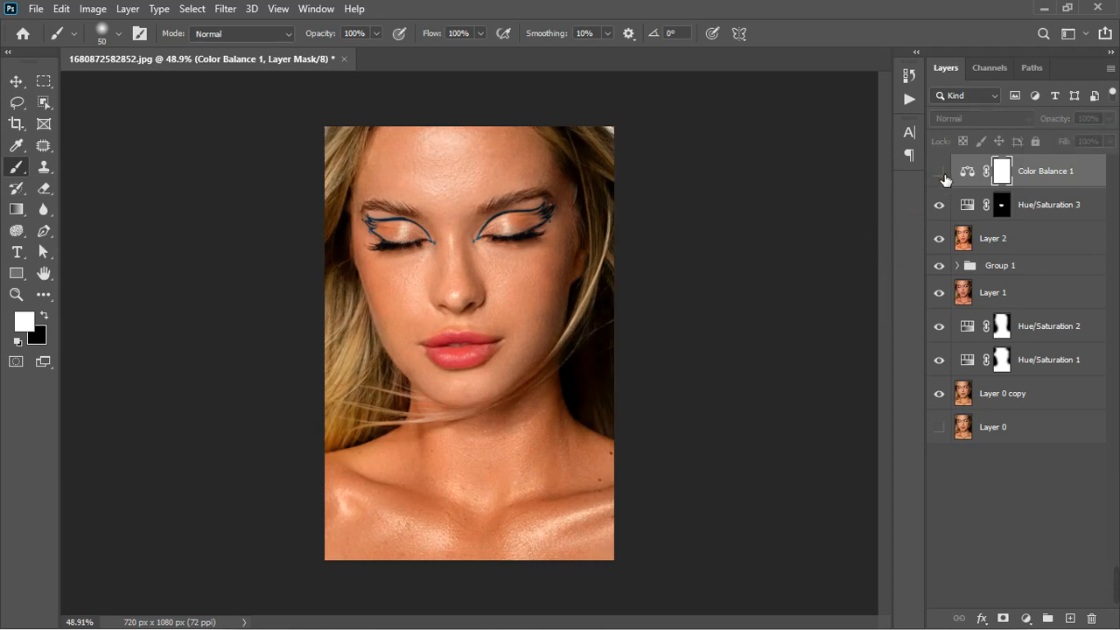
left_click(939, 172)
scroll(503, 311, "up", 3)
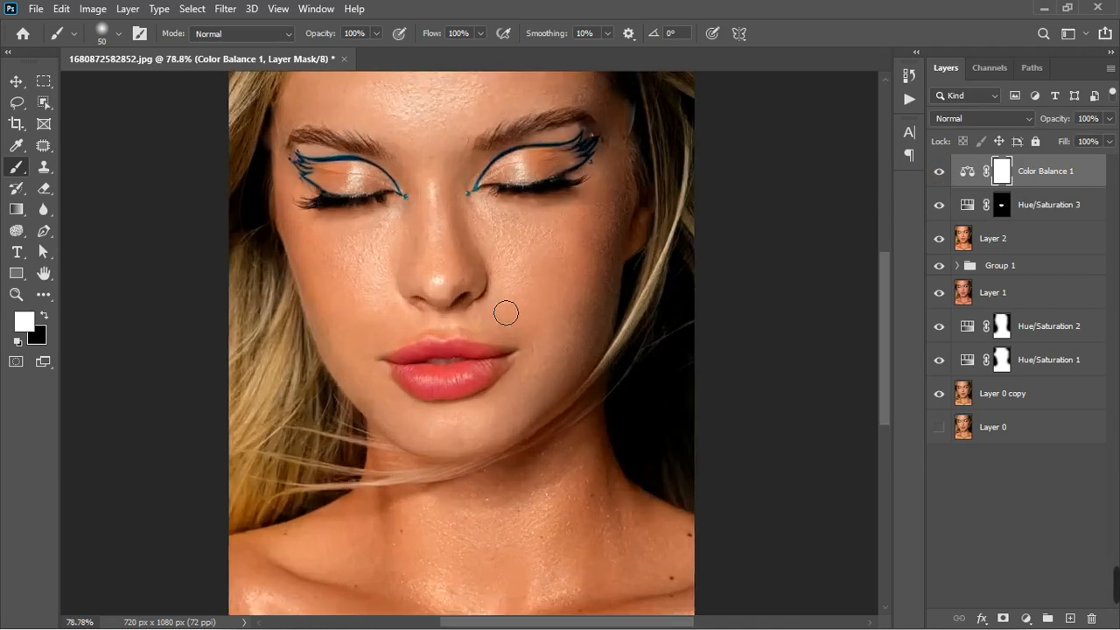
scroll(523, 382, "down", 1)
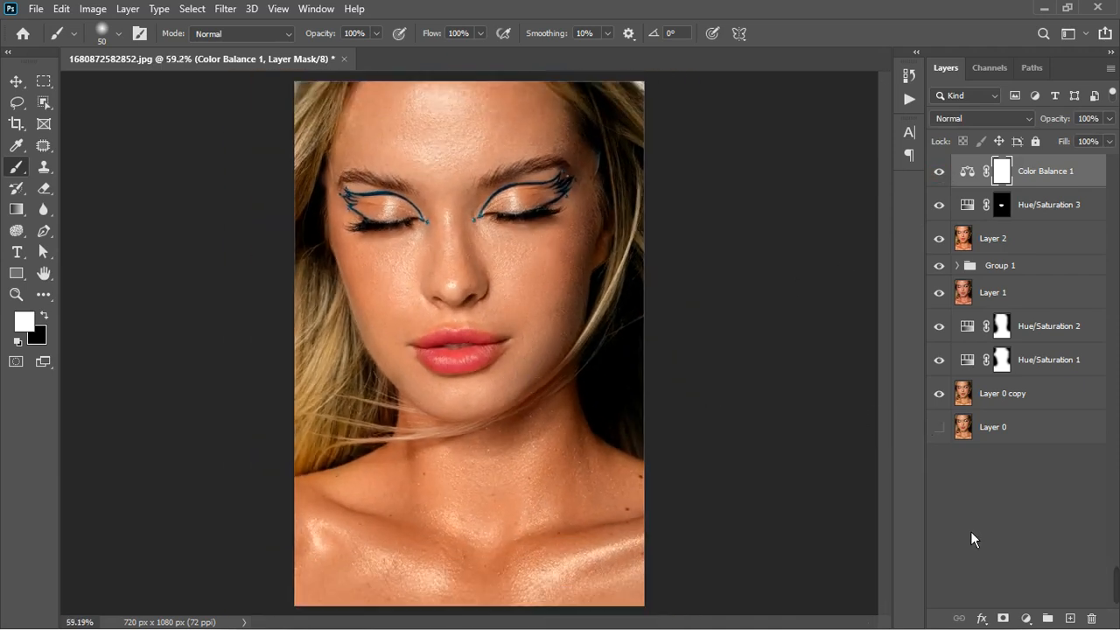
- Add a Vibrance adjustment layer on top with Vibrance set to +27
left_click(1028, 619)
left_click(1022, 441)
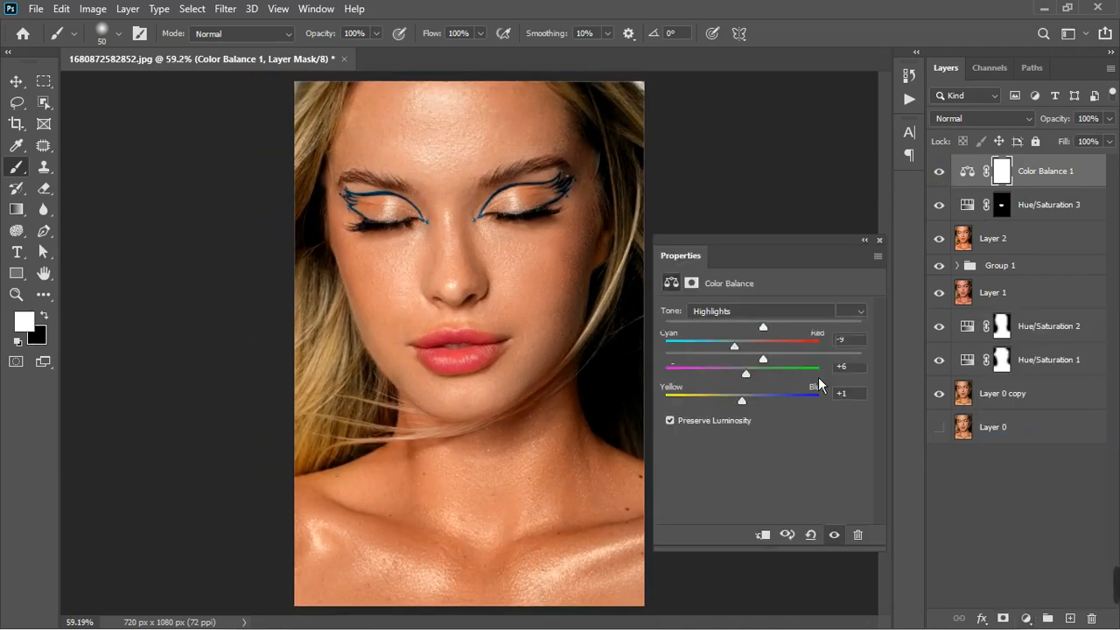
left_click_drag(777, 333, 796, 332)
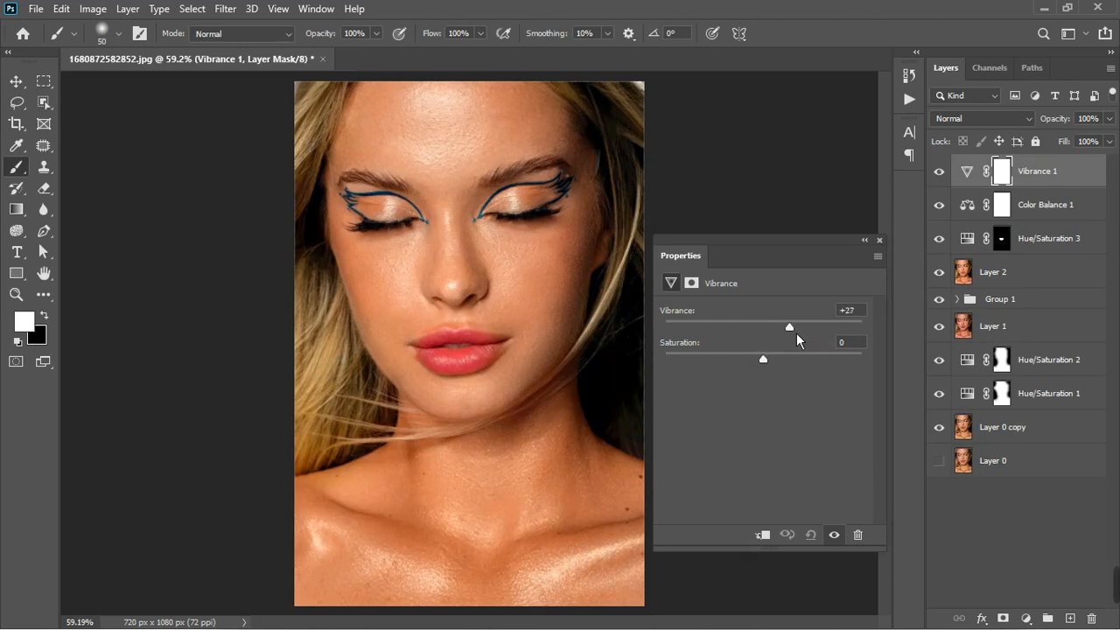
left_click(879, 240)
- Stamp all visible layers into a new top layer and group the layers from Vibrance 1 down to Layer 0 copy
scroll(553, 346, "down", 3)
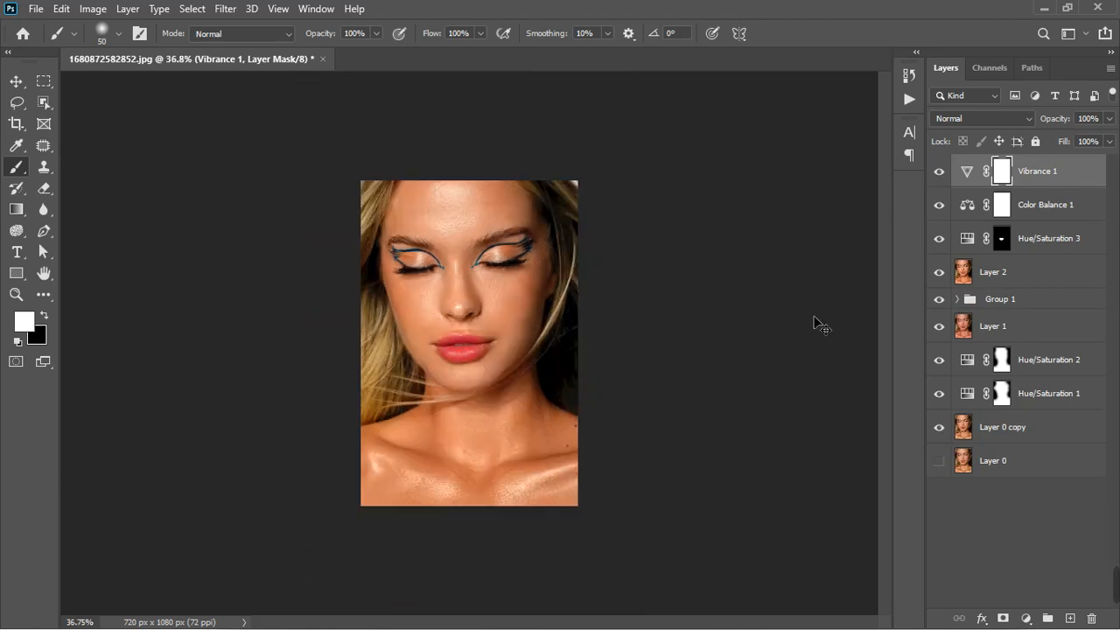
key("ctrl+shift+alt+e")
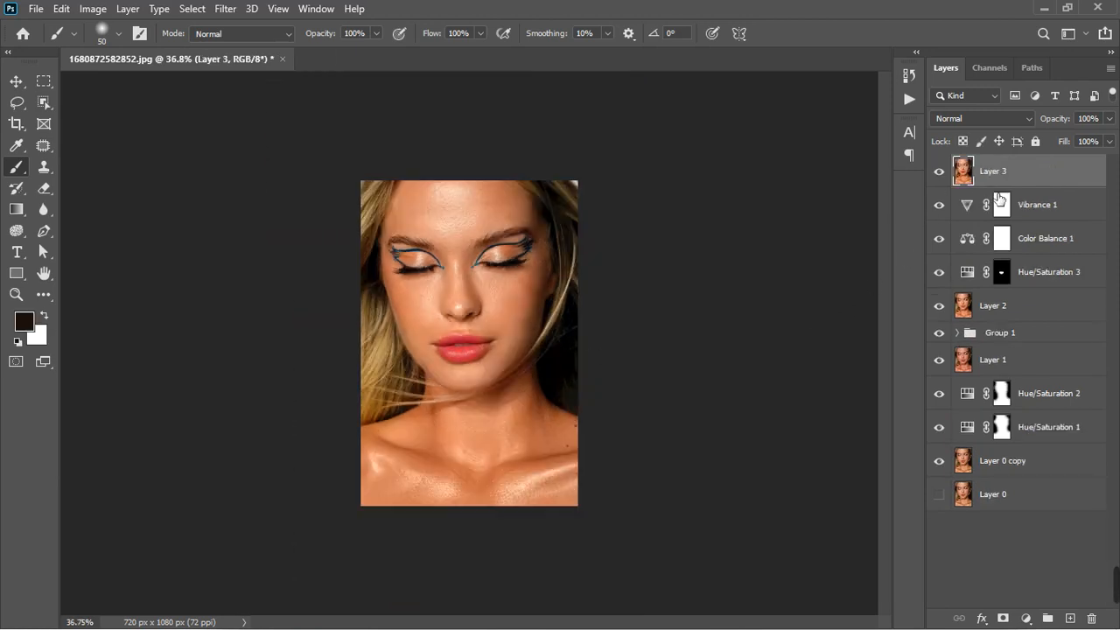
left_click(1057, 205)
left_click(1056, 458, "shift")
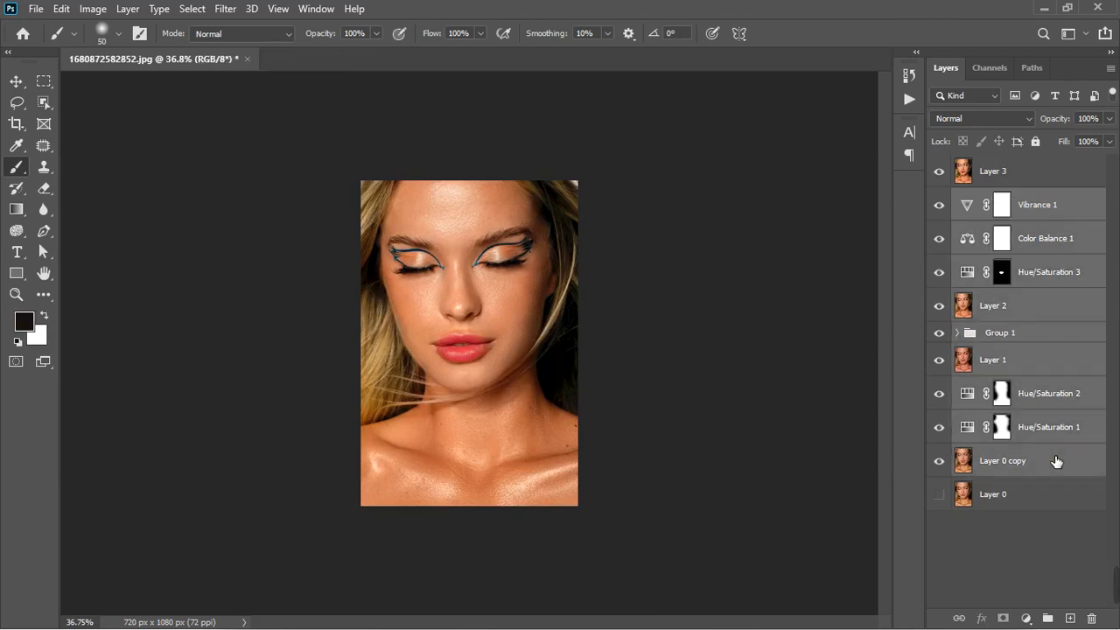
left_click(1048, 618)
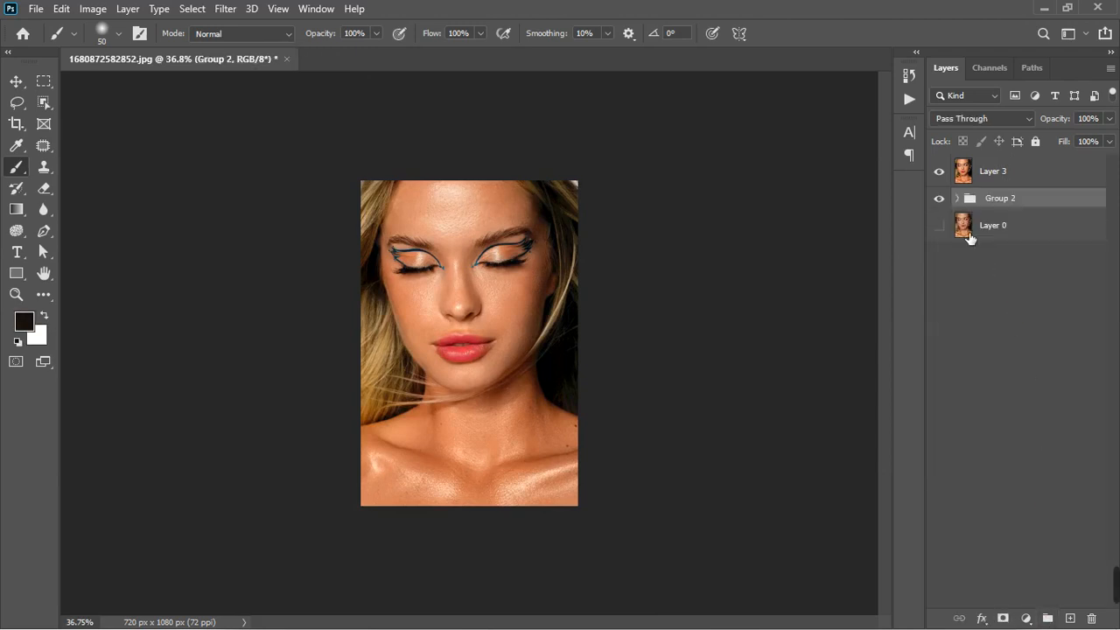
- Hide Group 2, show Layer 0, and toggle Layer 3 to compare the retouched portrait with the original
left_click(942, 198)
left_click(940, 225)
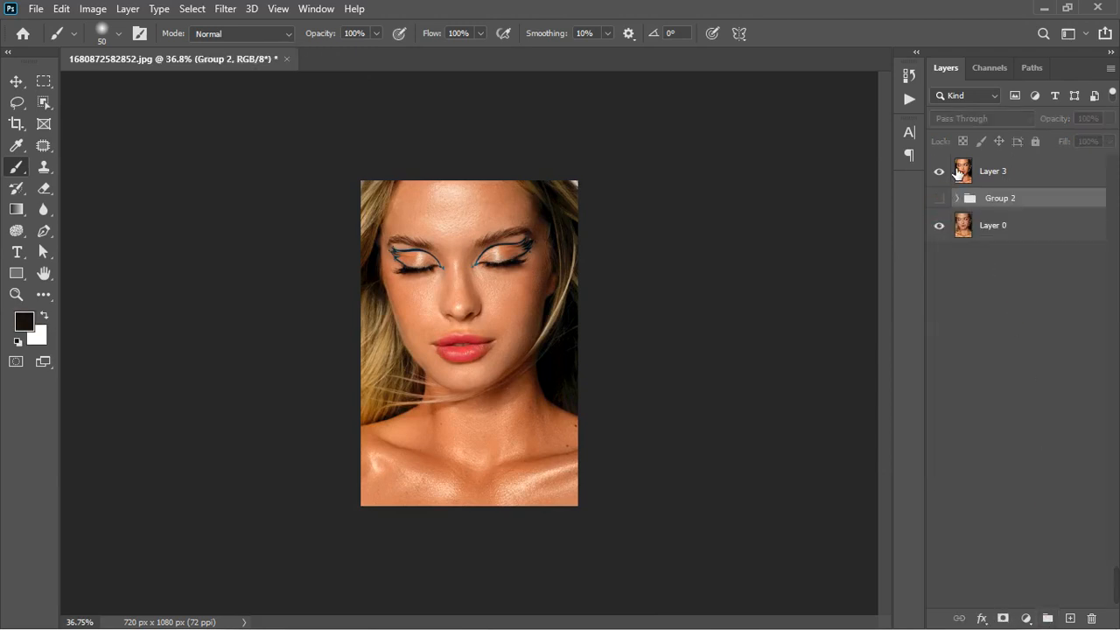
left_click(941, 173)
left_click(940, 171)
scroll(516, 286, "up", 3)
scroll(517, 285, "down", 1)
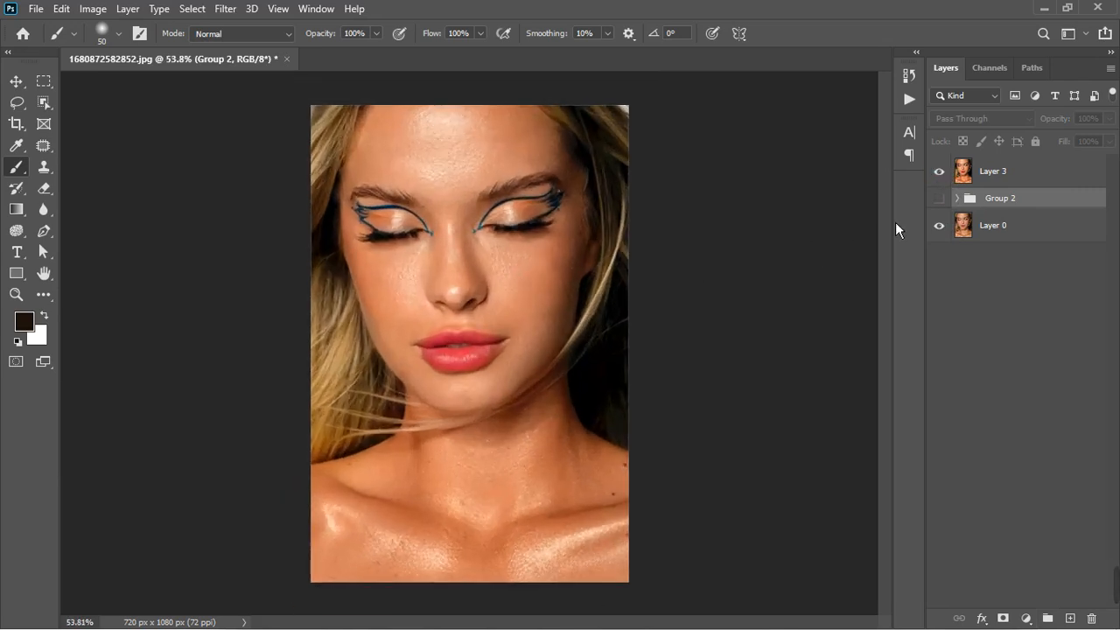
left_click(941, 172)
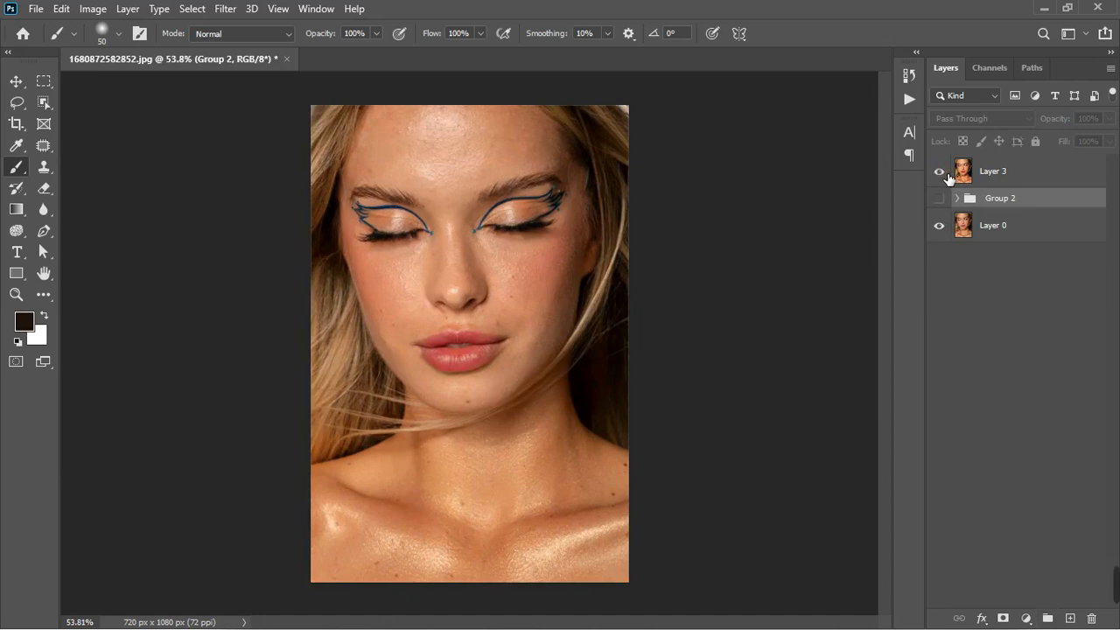